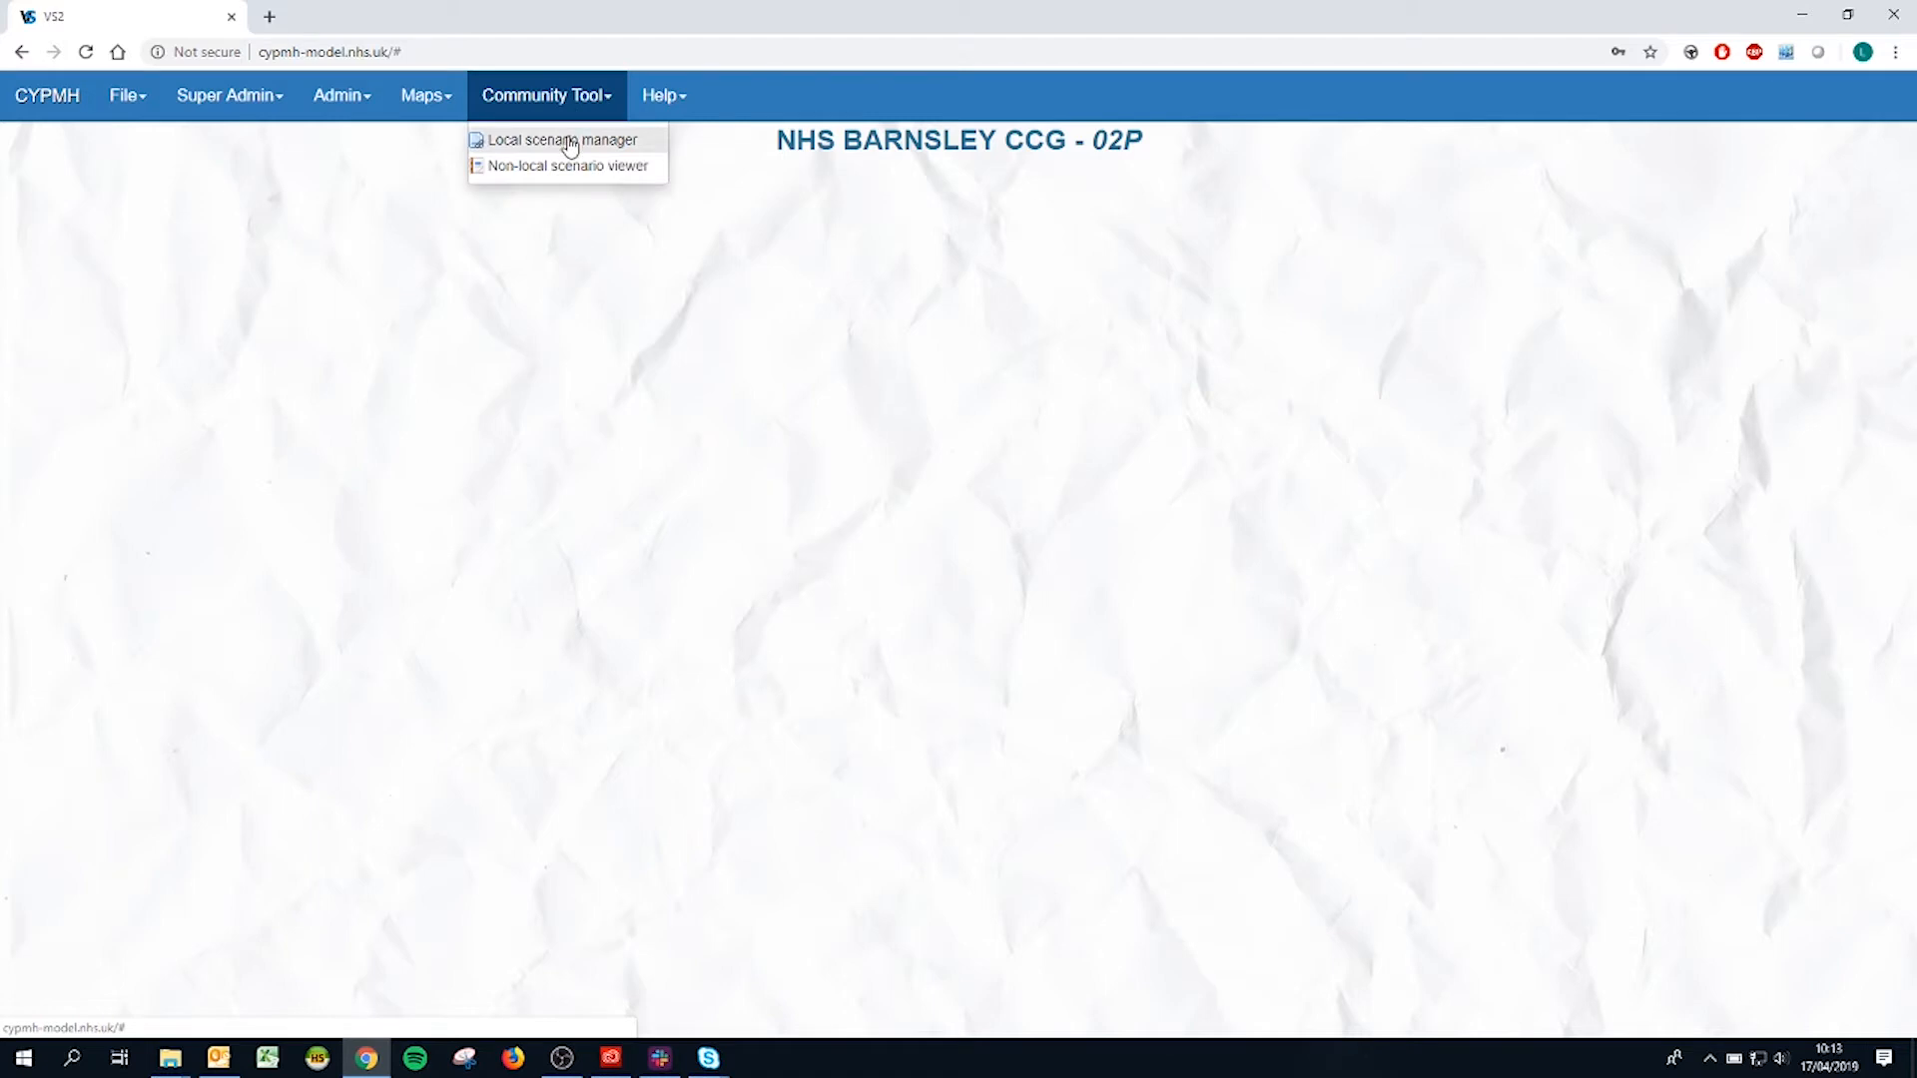
Step: Open the local scenario manager and create a new intention named "Demo data"
left_click(570, 140)
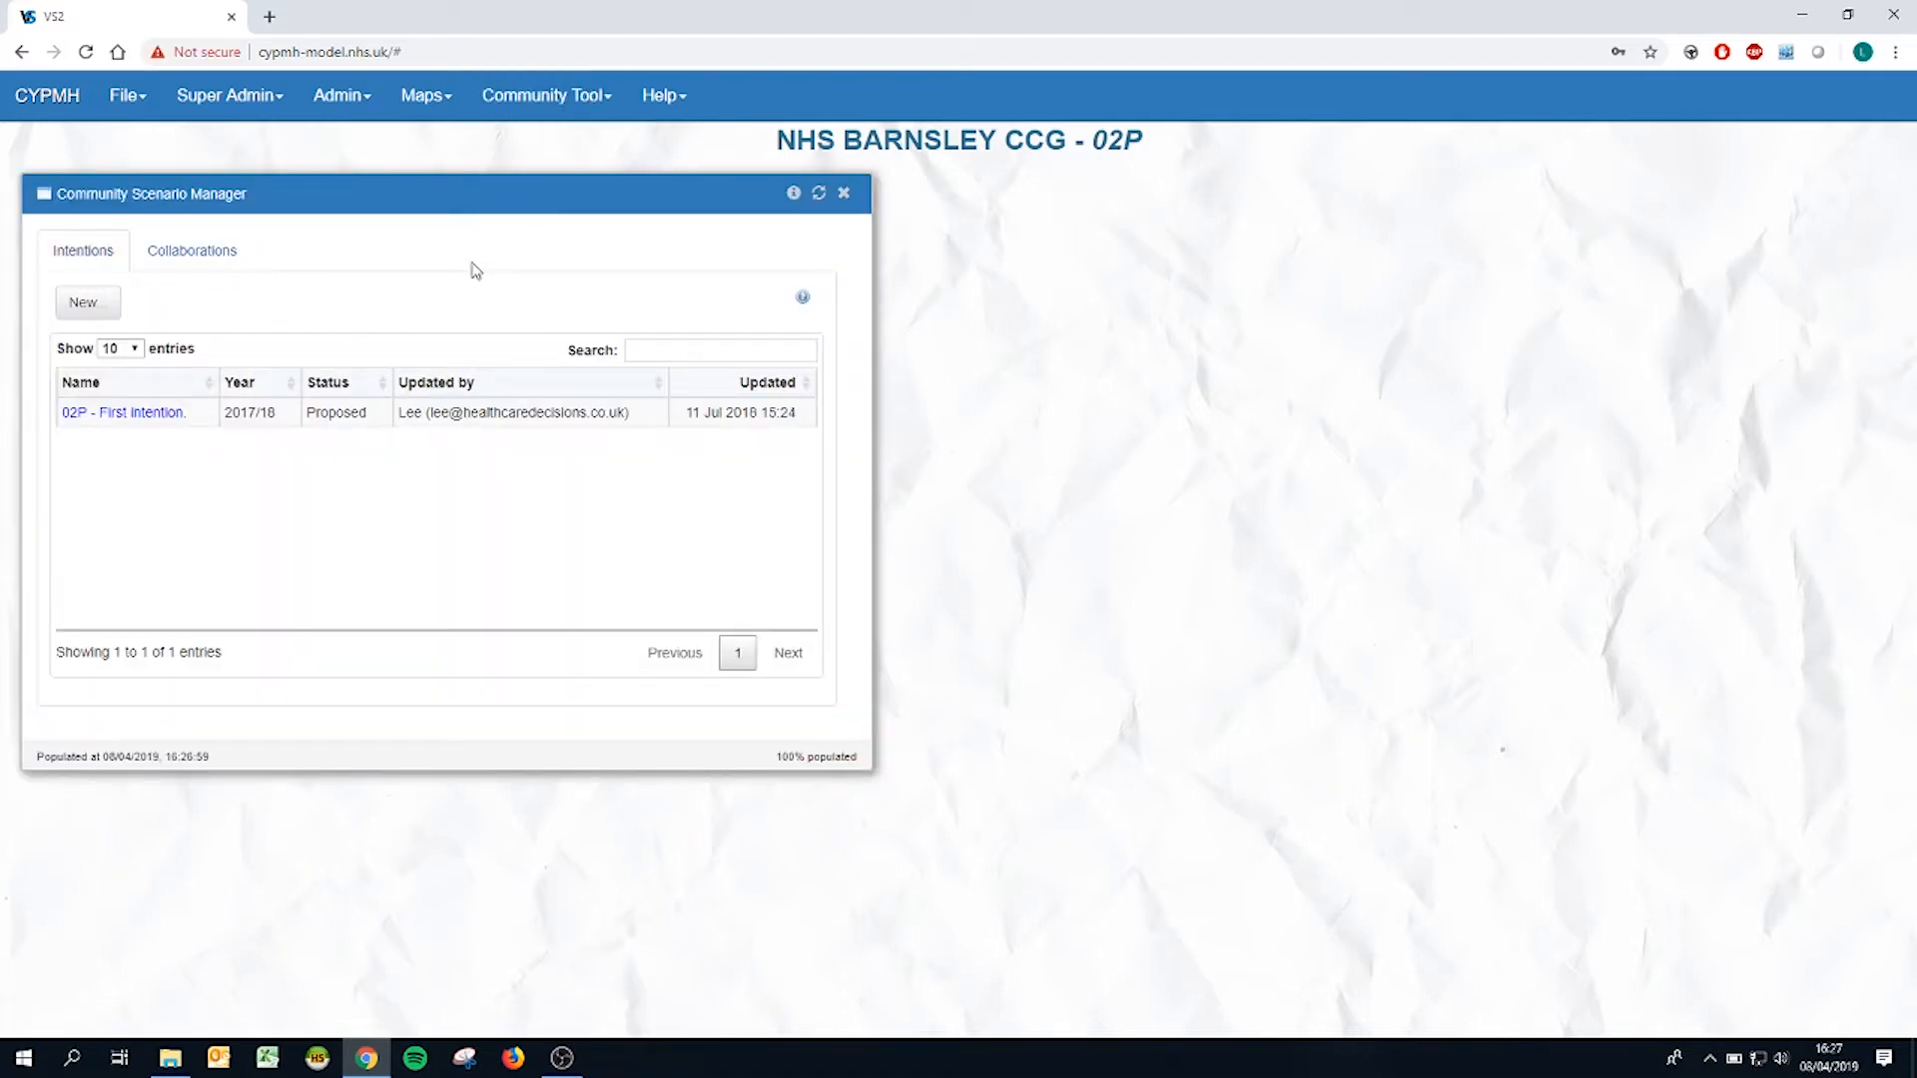
left_click(192, 255)
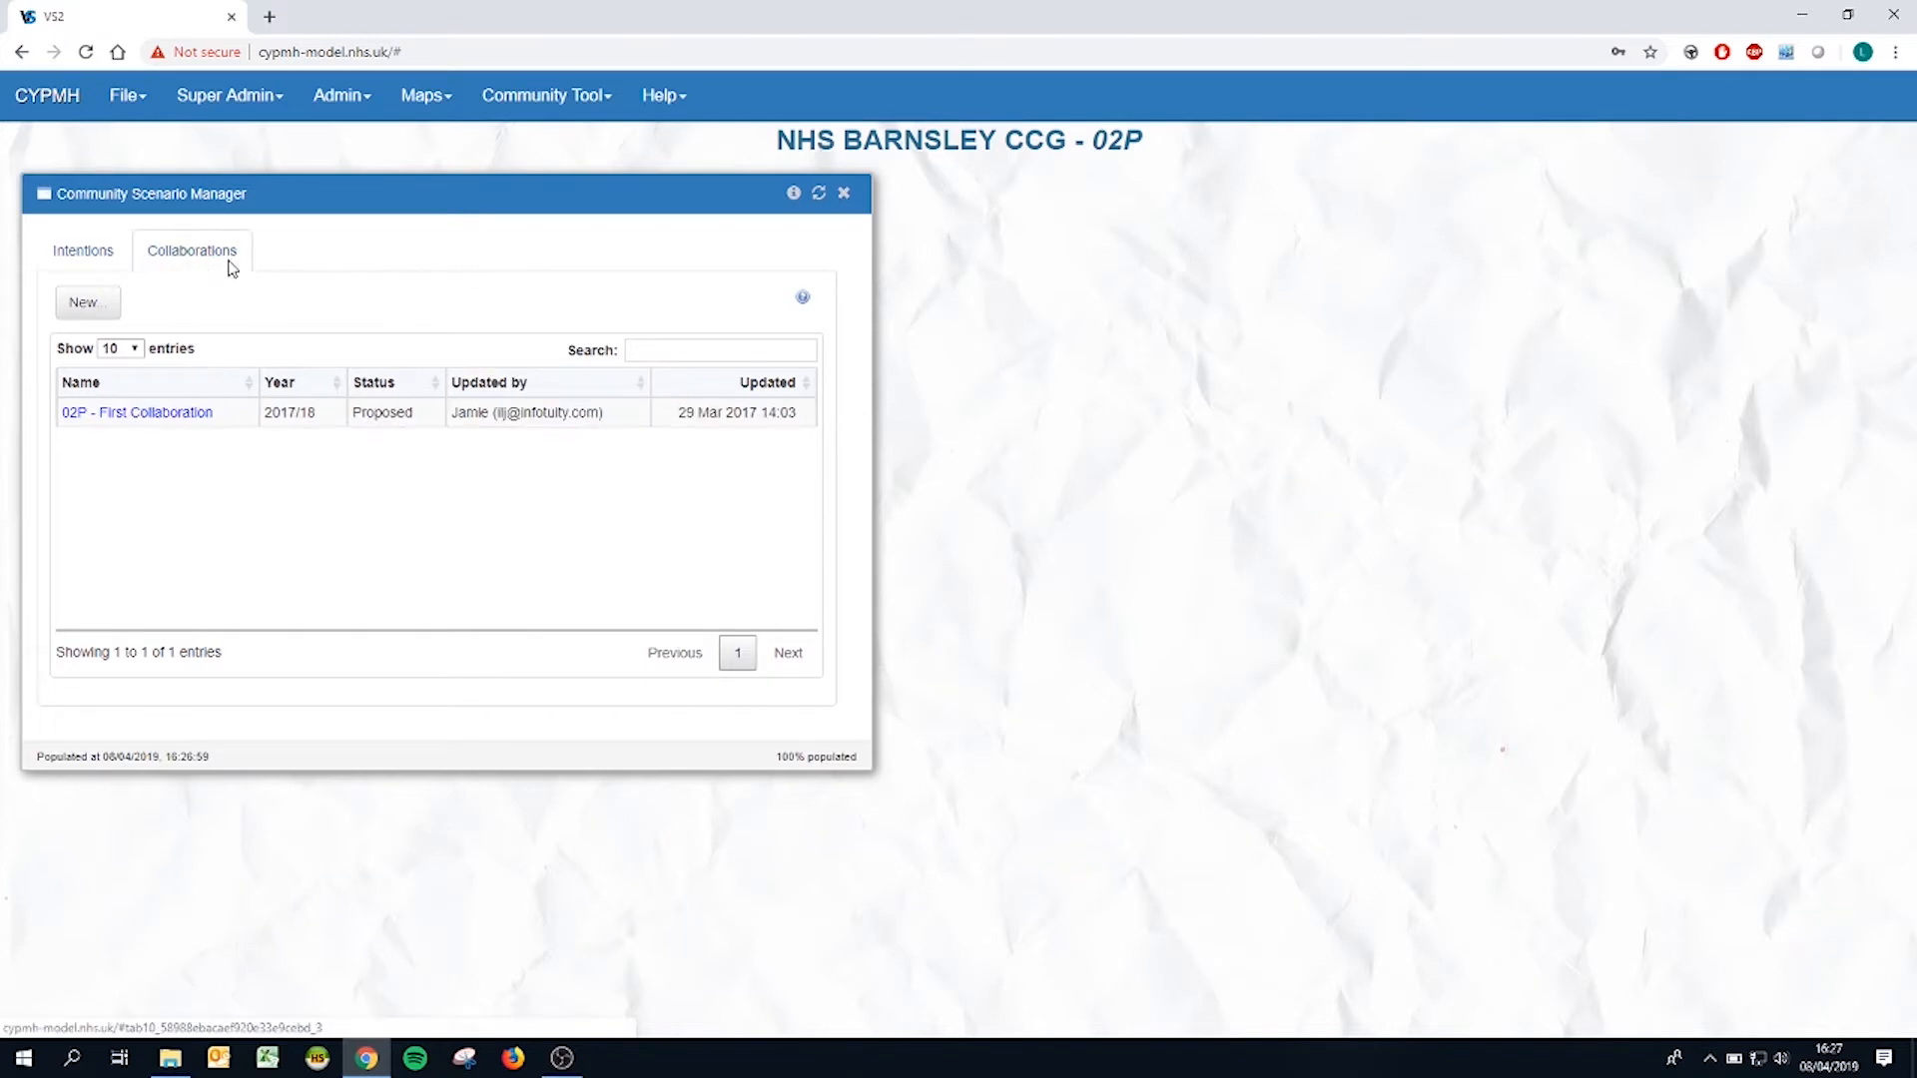
left_click(104, 264)
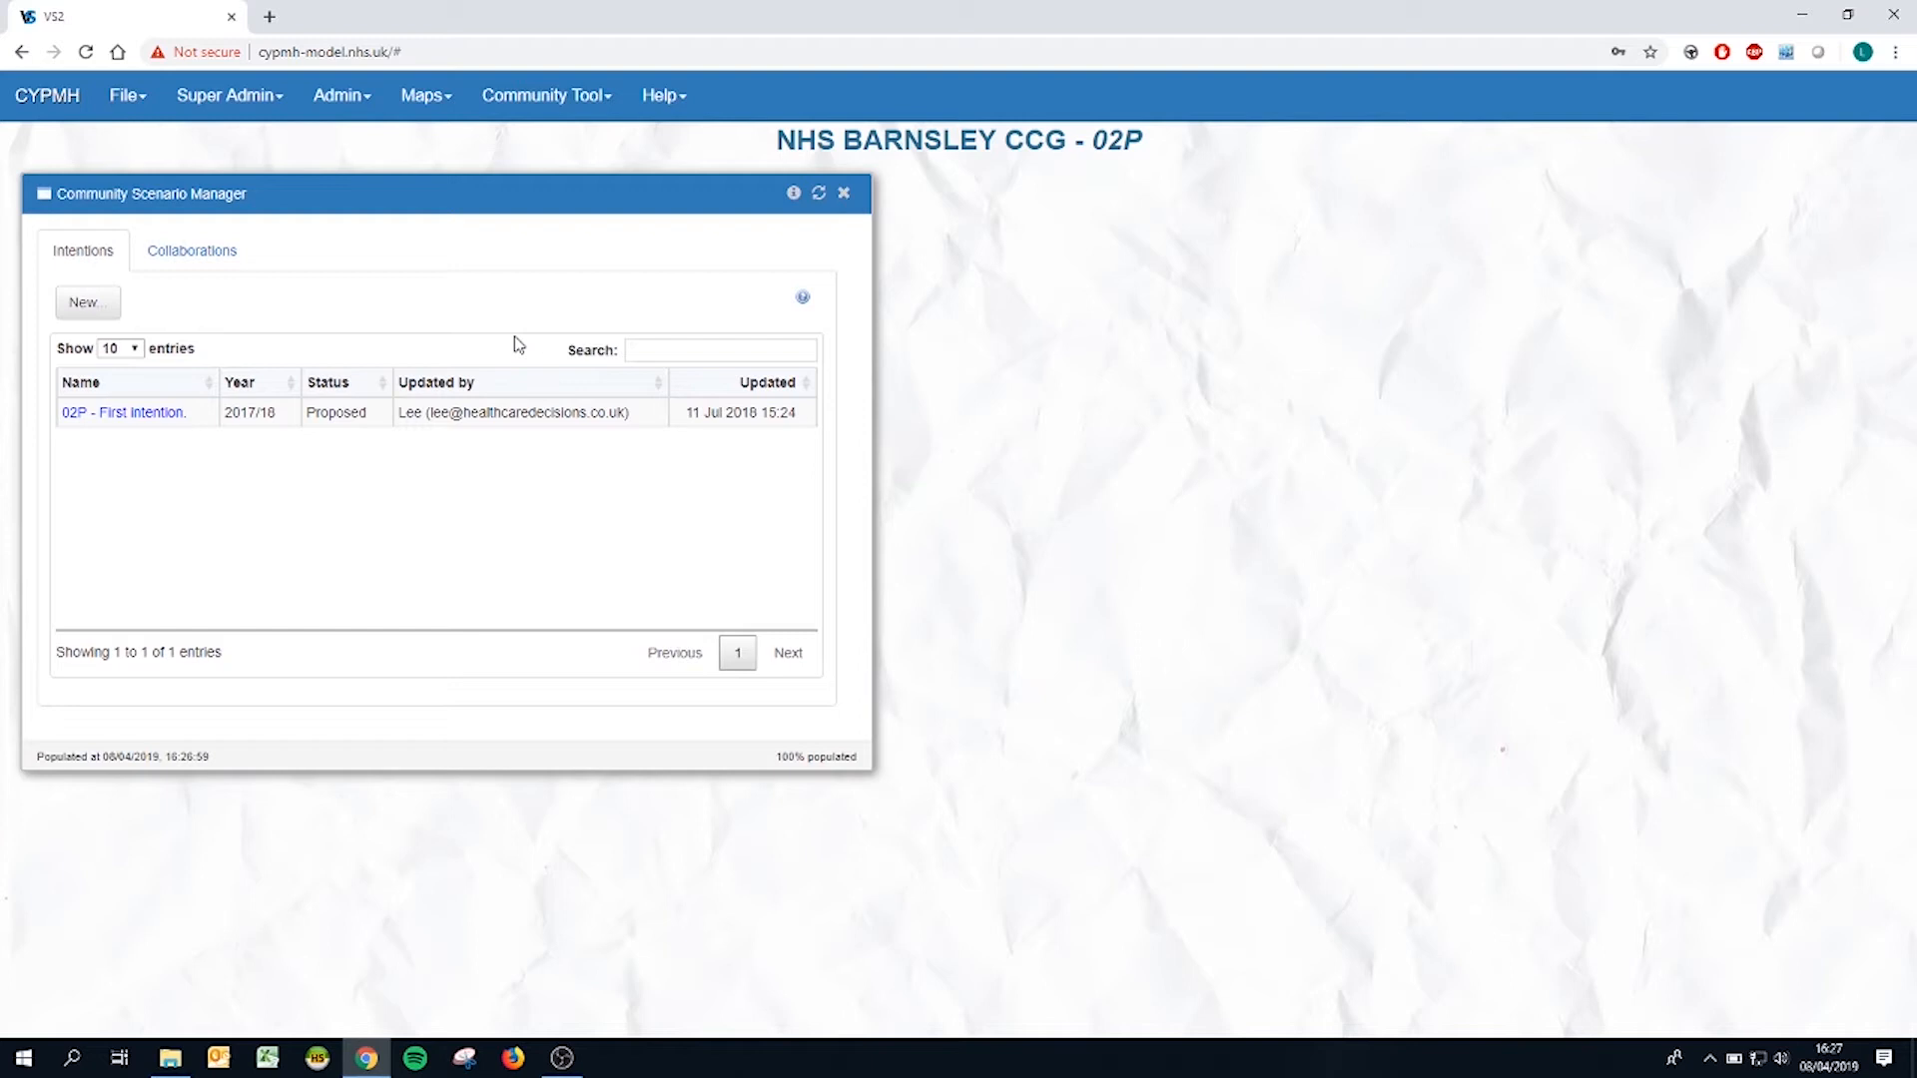
left_click(86, 303)
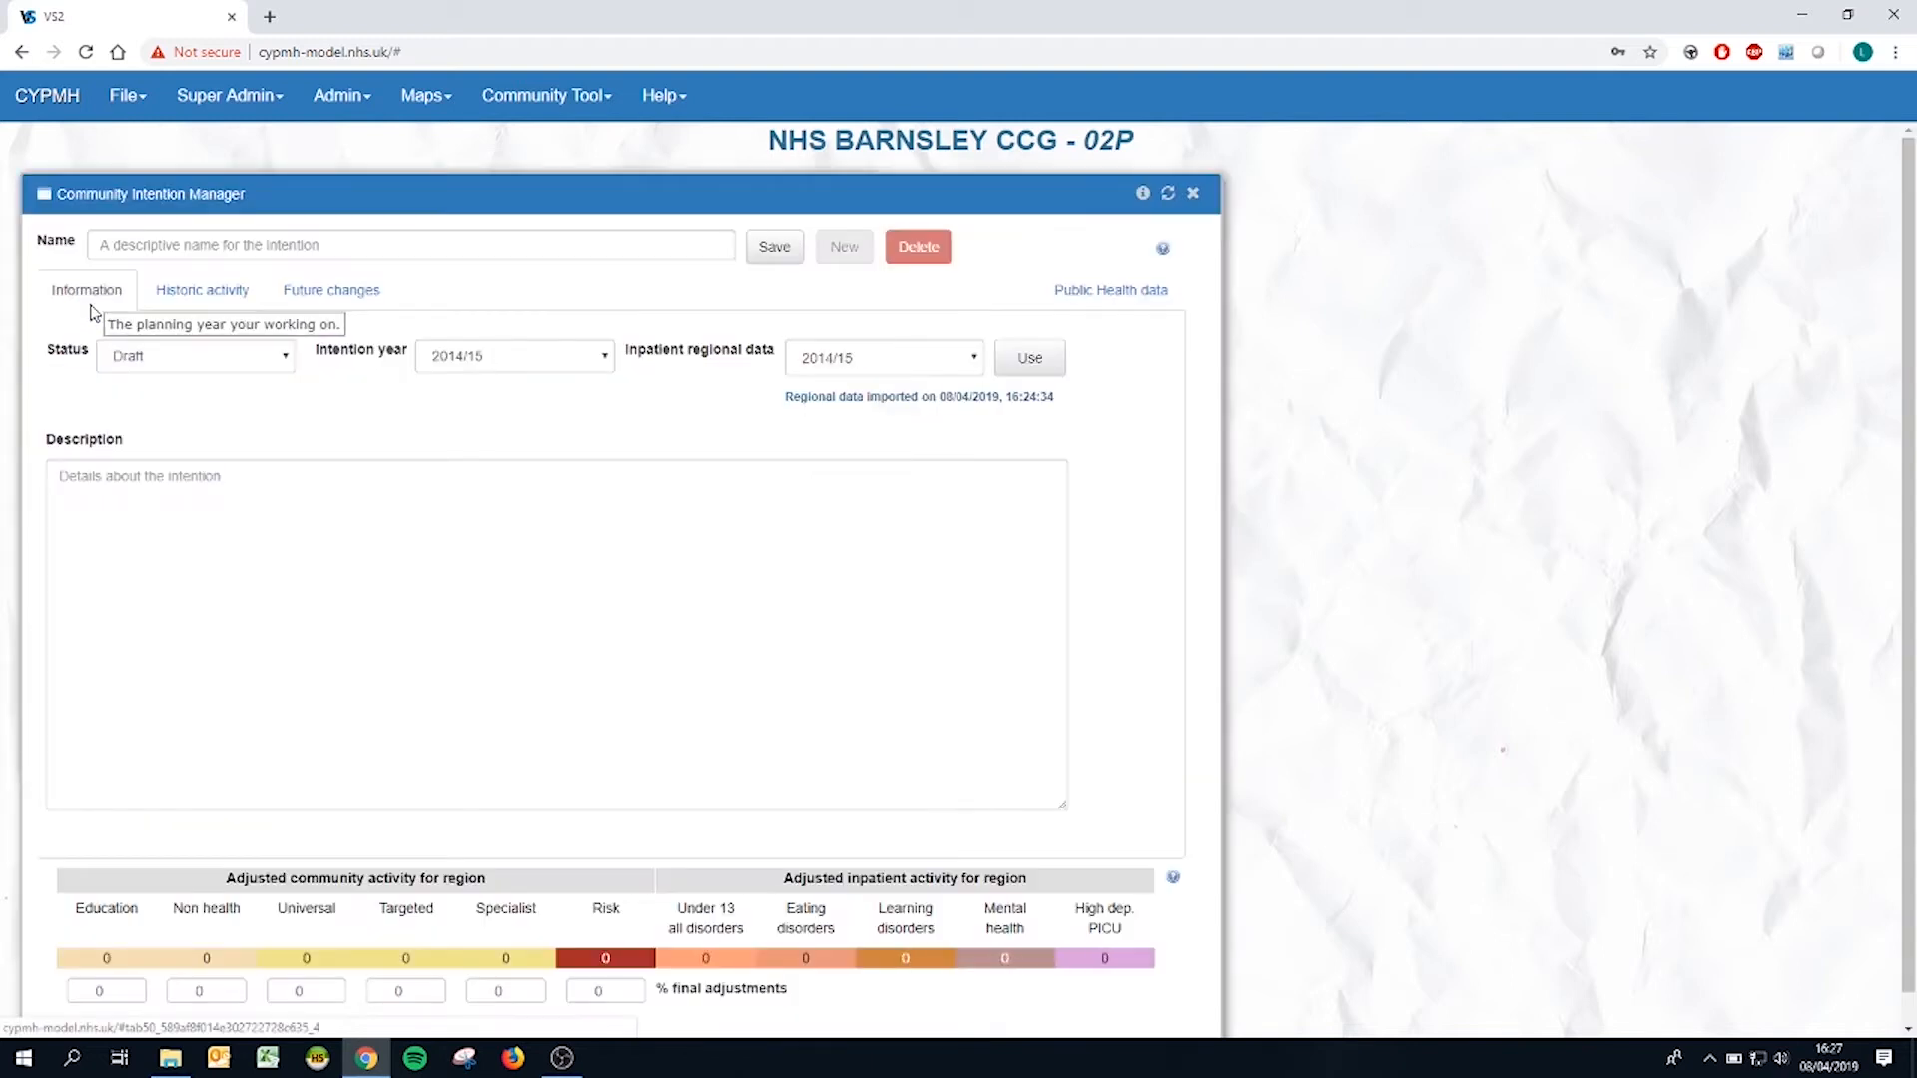
left_click(337, 243)
type("Demo data")
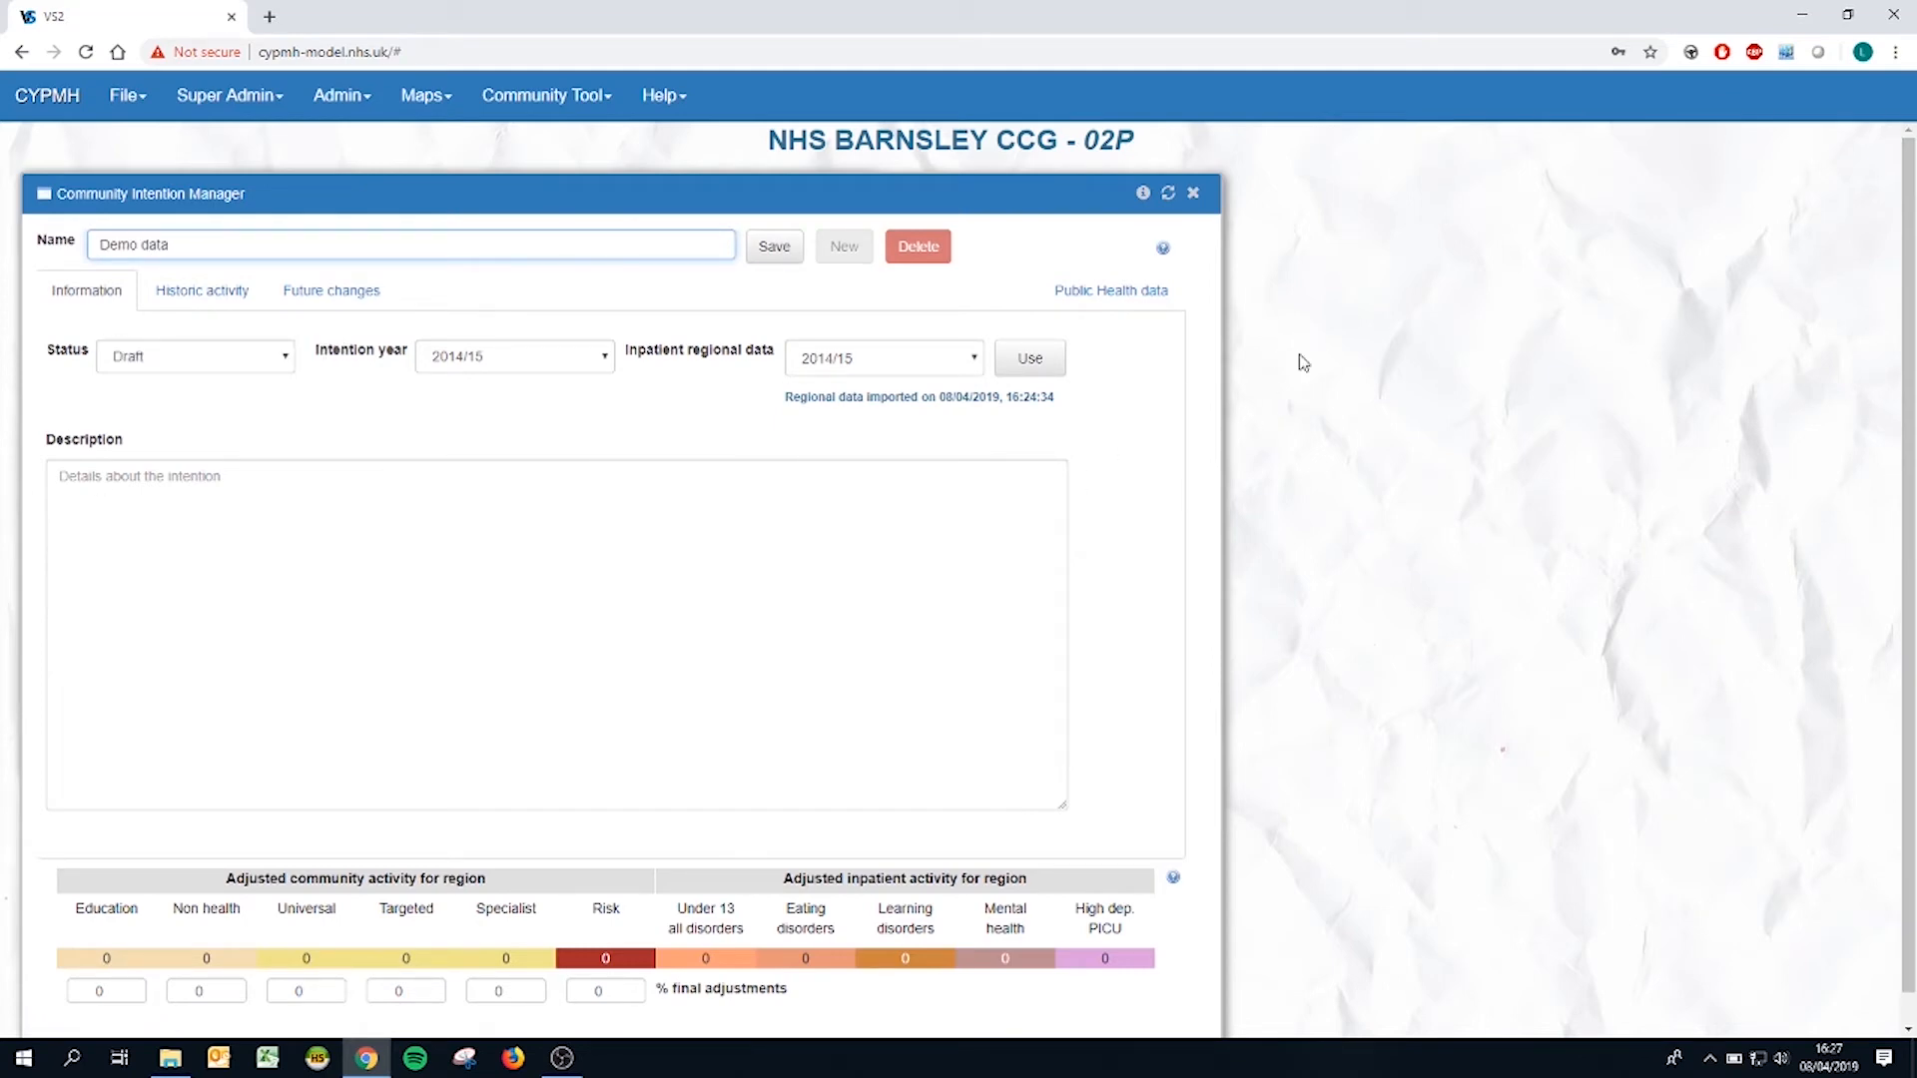
Step: Set the intention year to 2019/20 and keep the intention's status as Draft
left_click(565, 366)
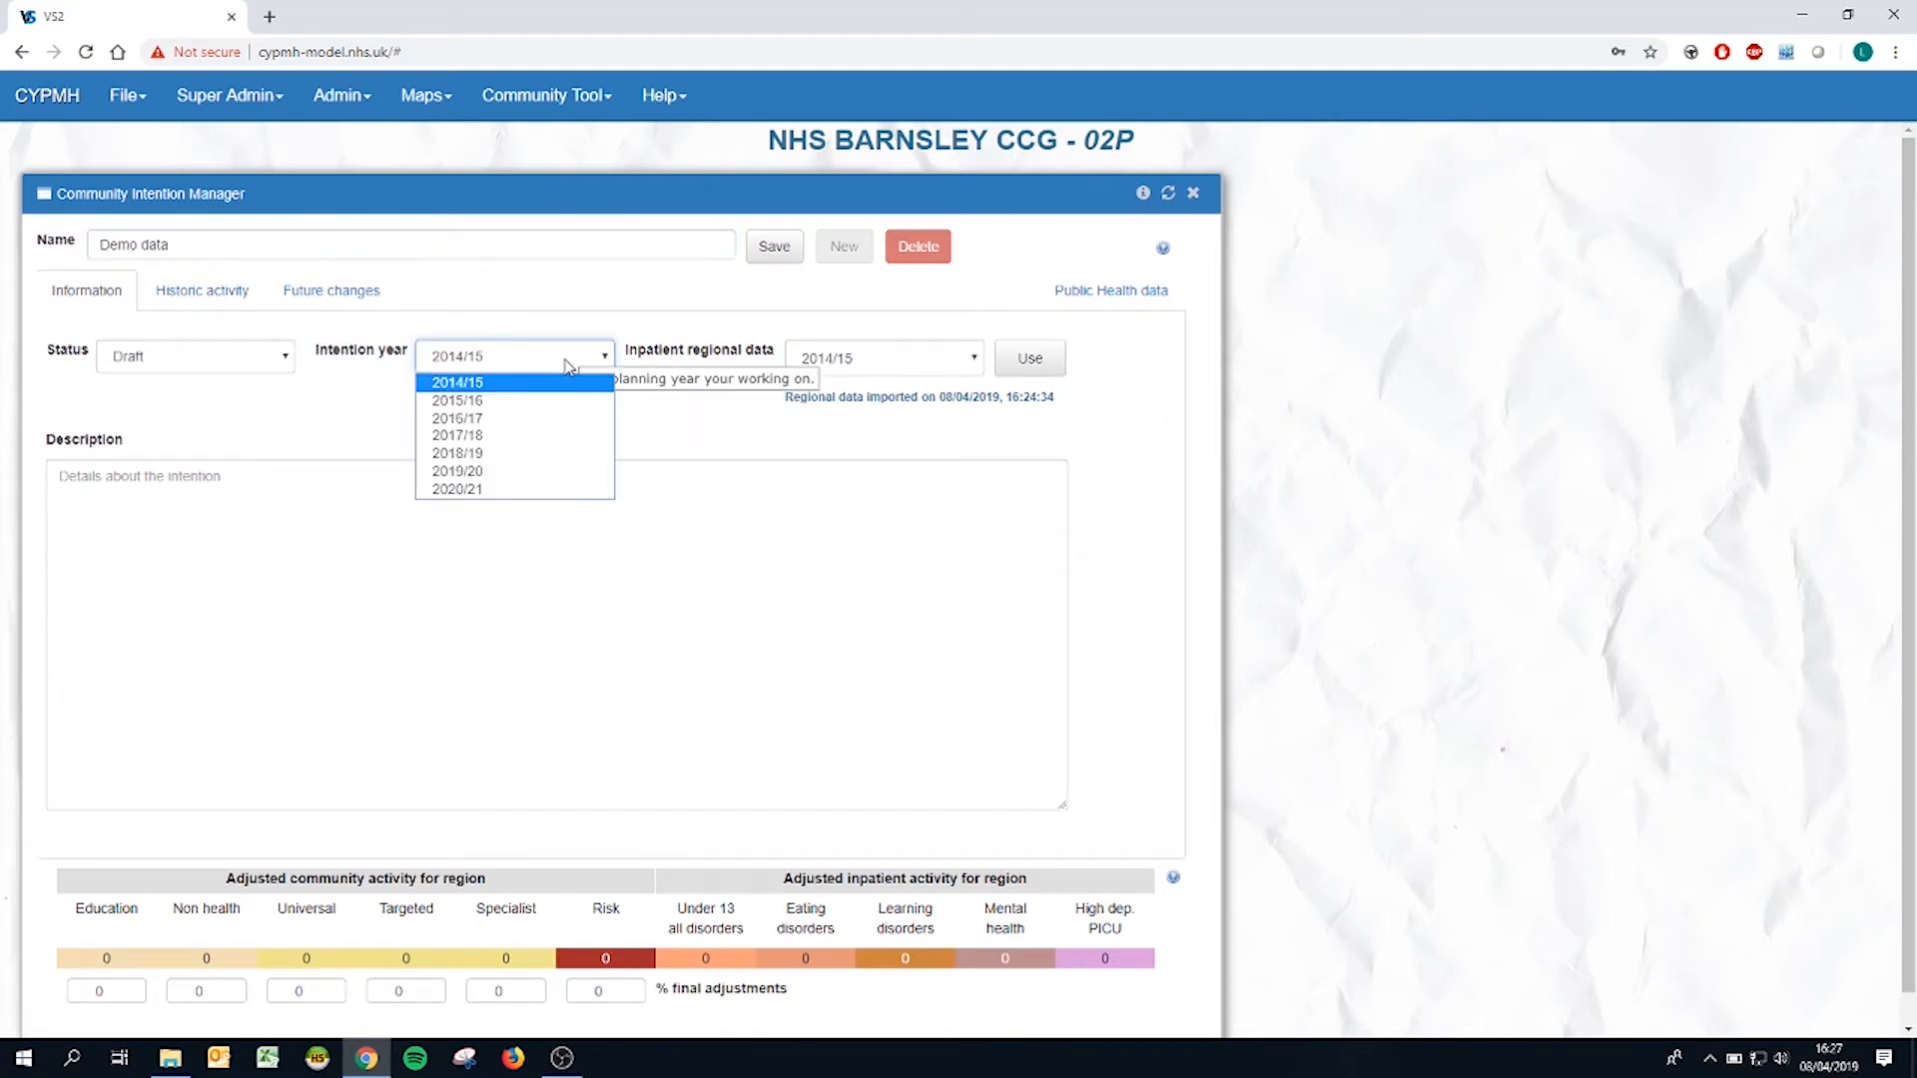
left_click(542, 473)
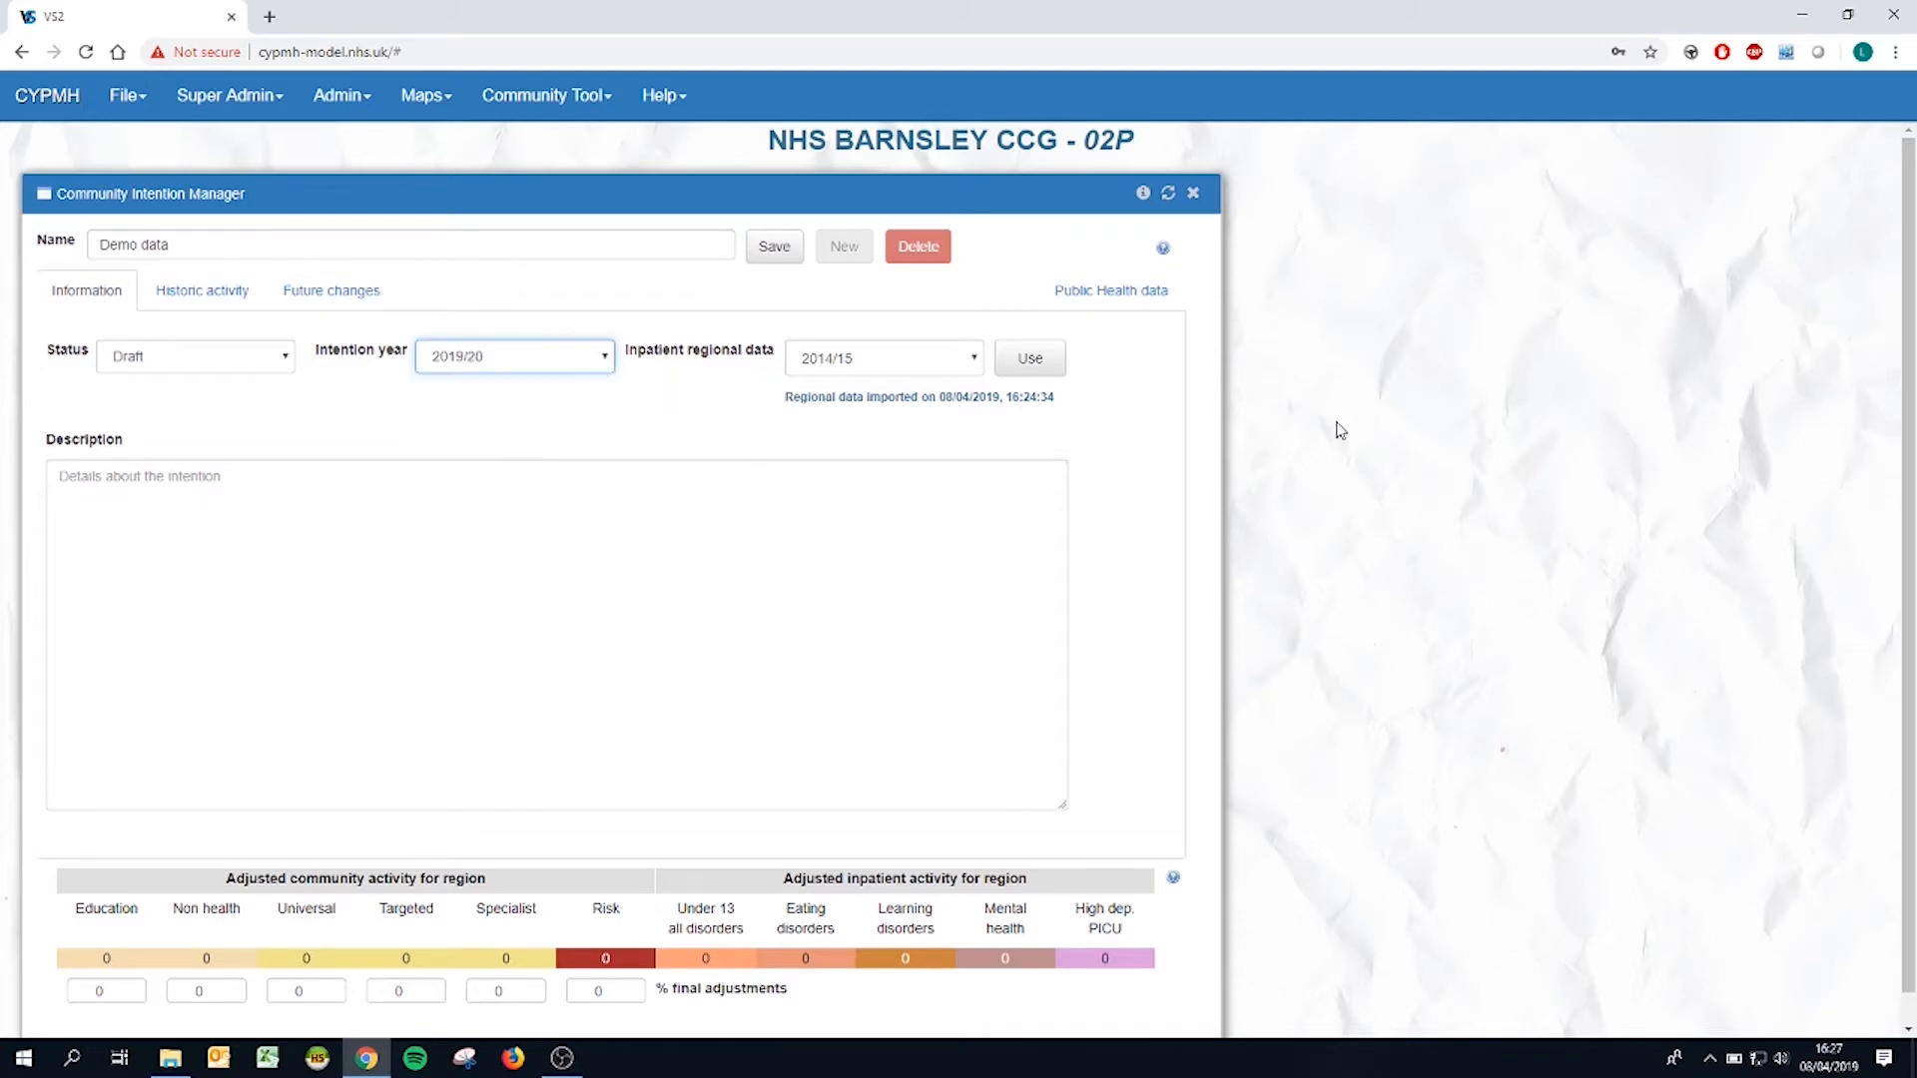
left_click(272, 364)
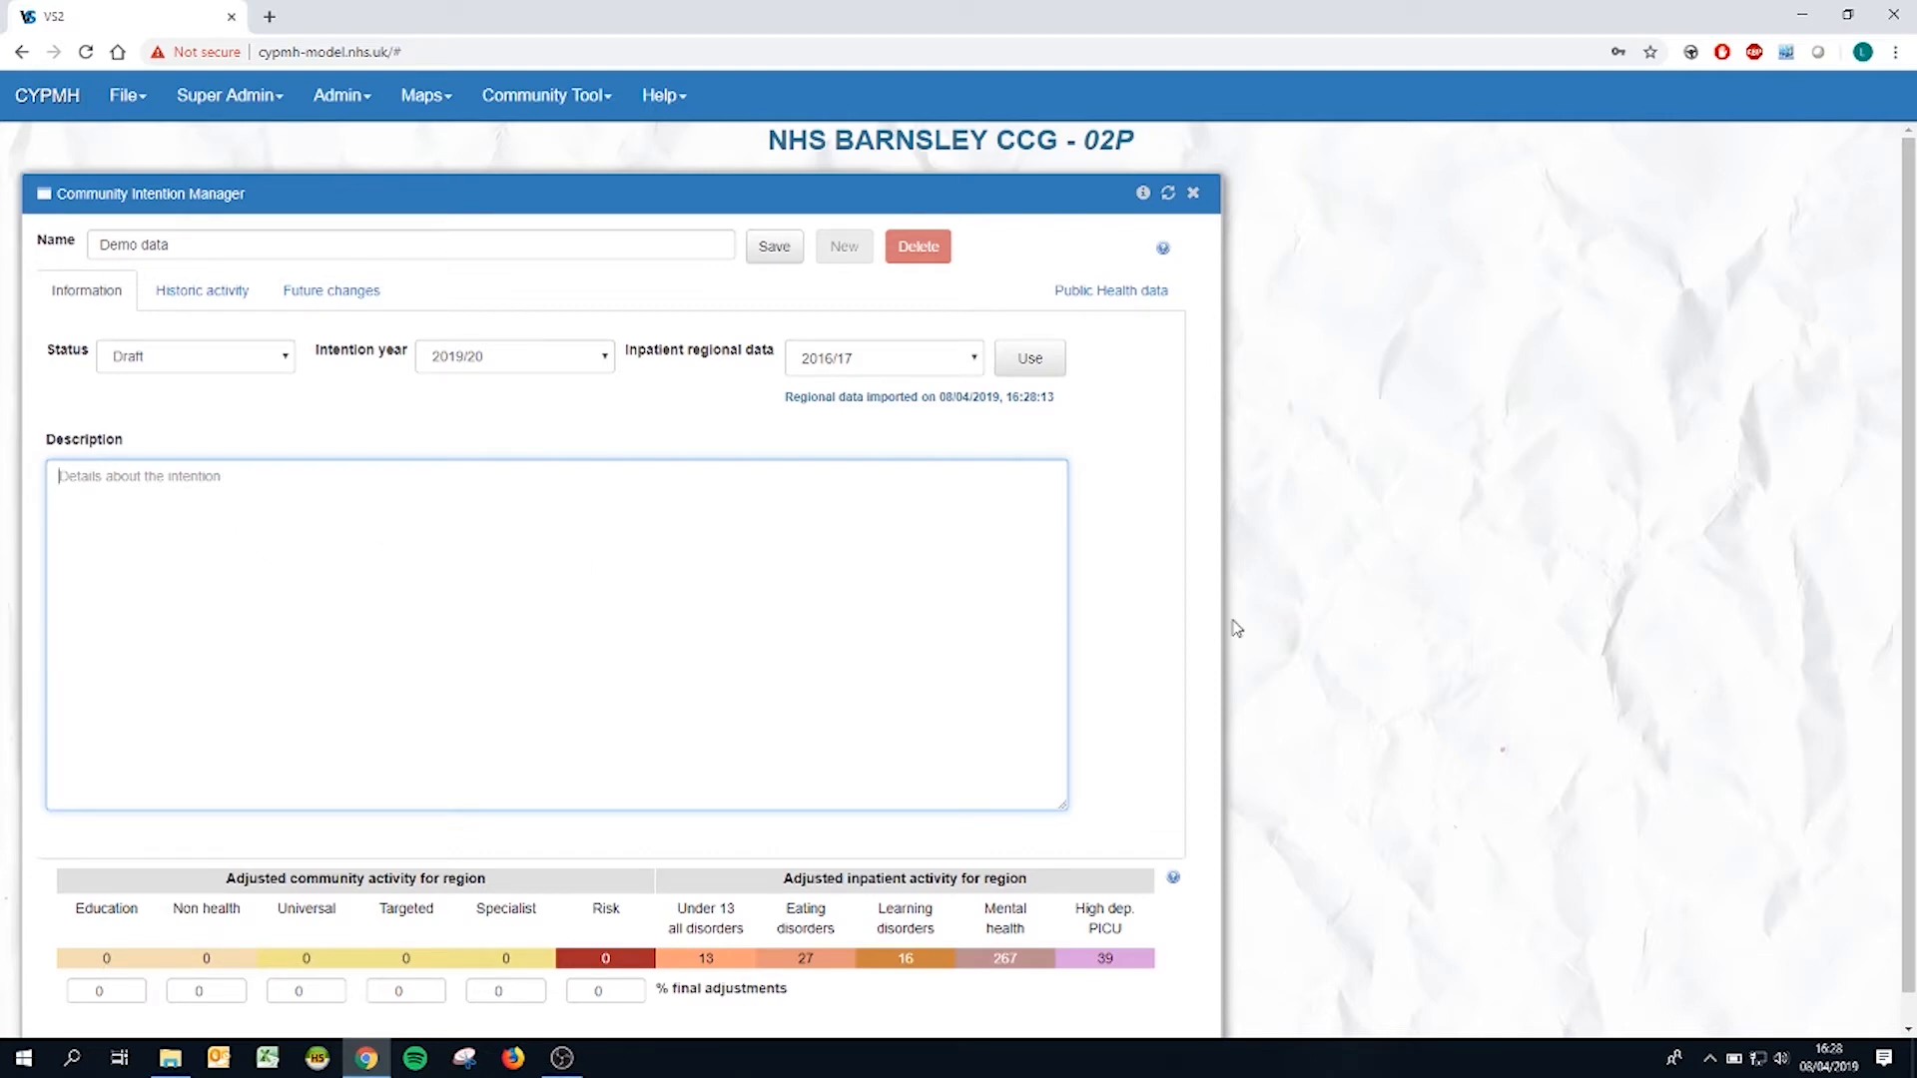
Step: Add a historic activity service named "Demo service" with 20 cases per year and the location Non health
left_click(213, 291)
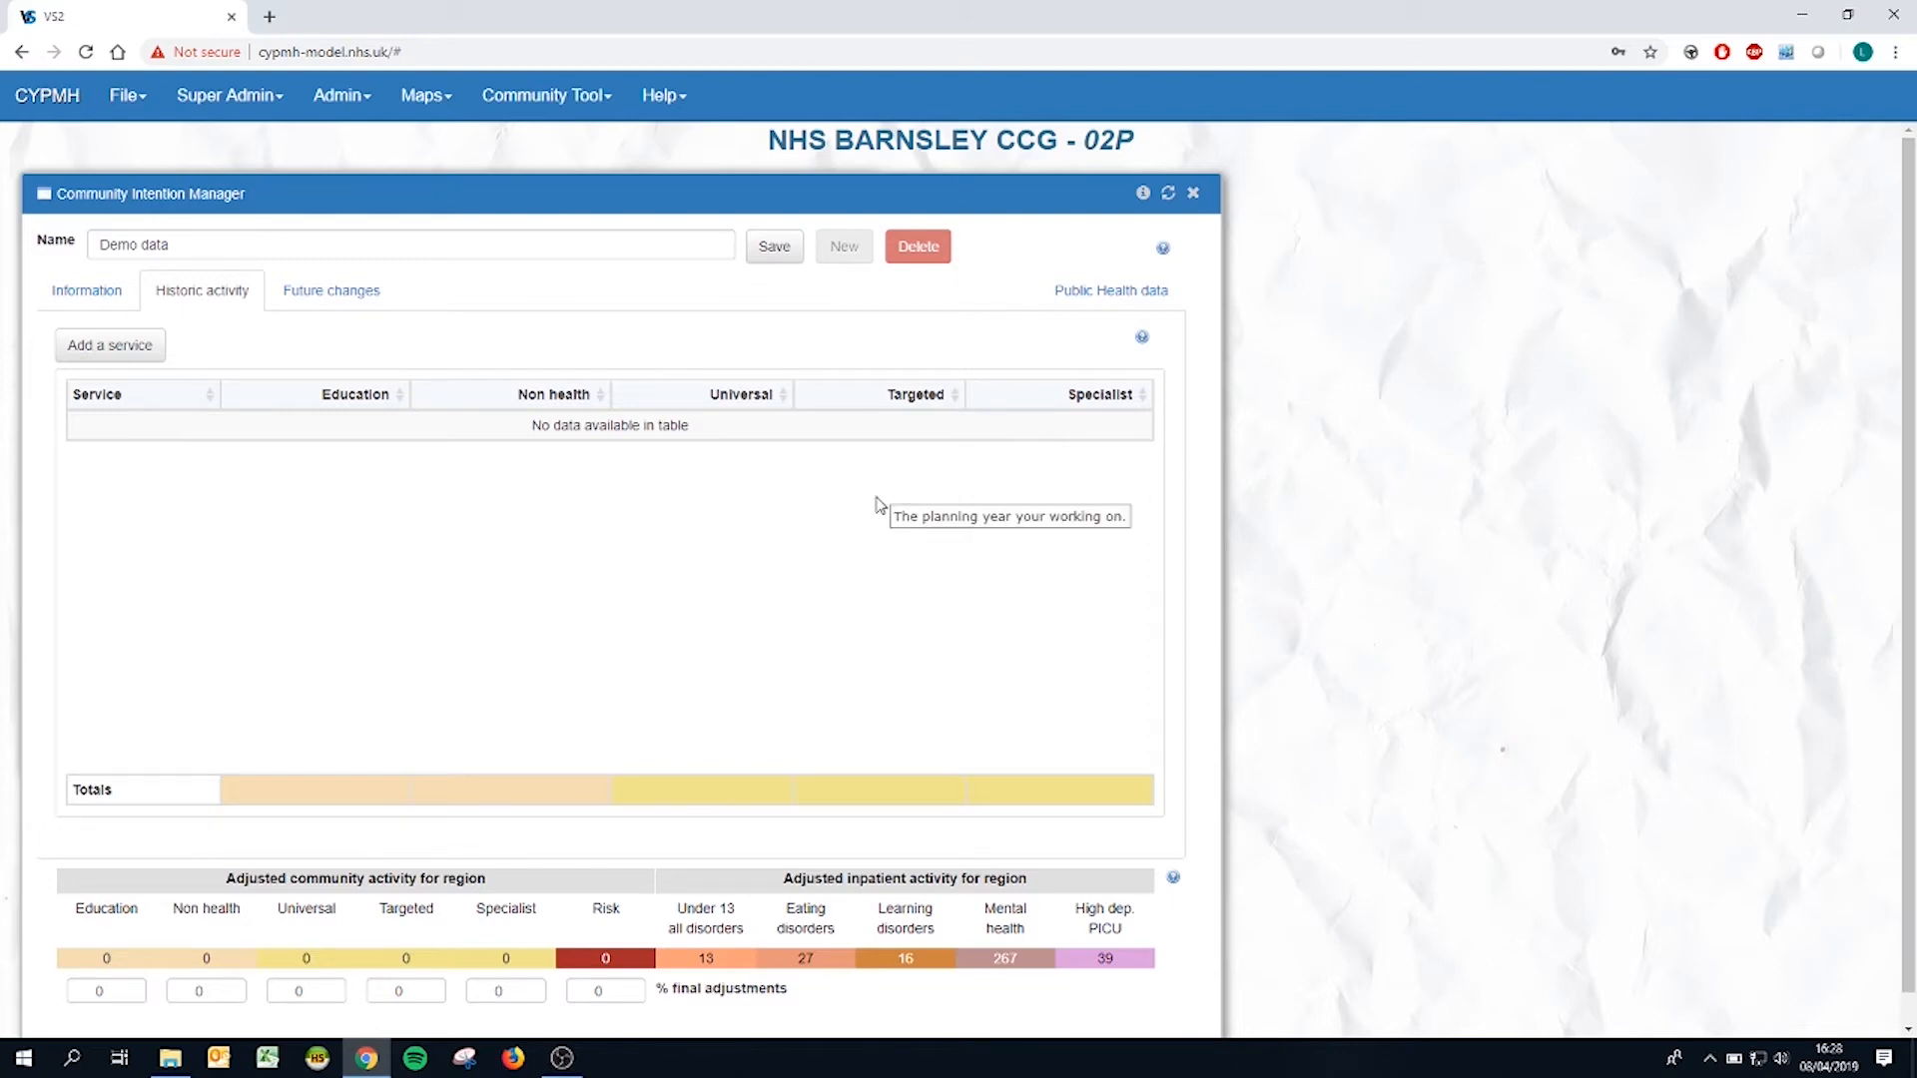
left_click(104, 346)
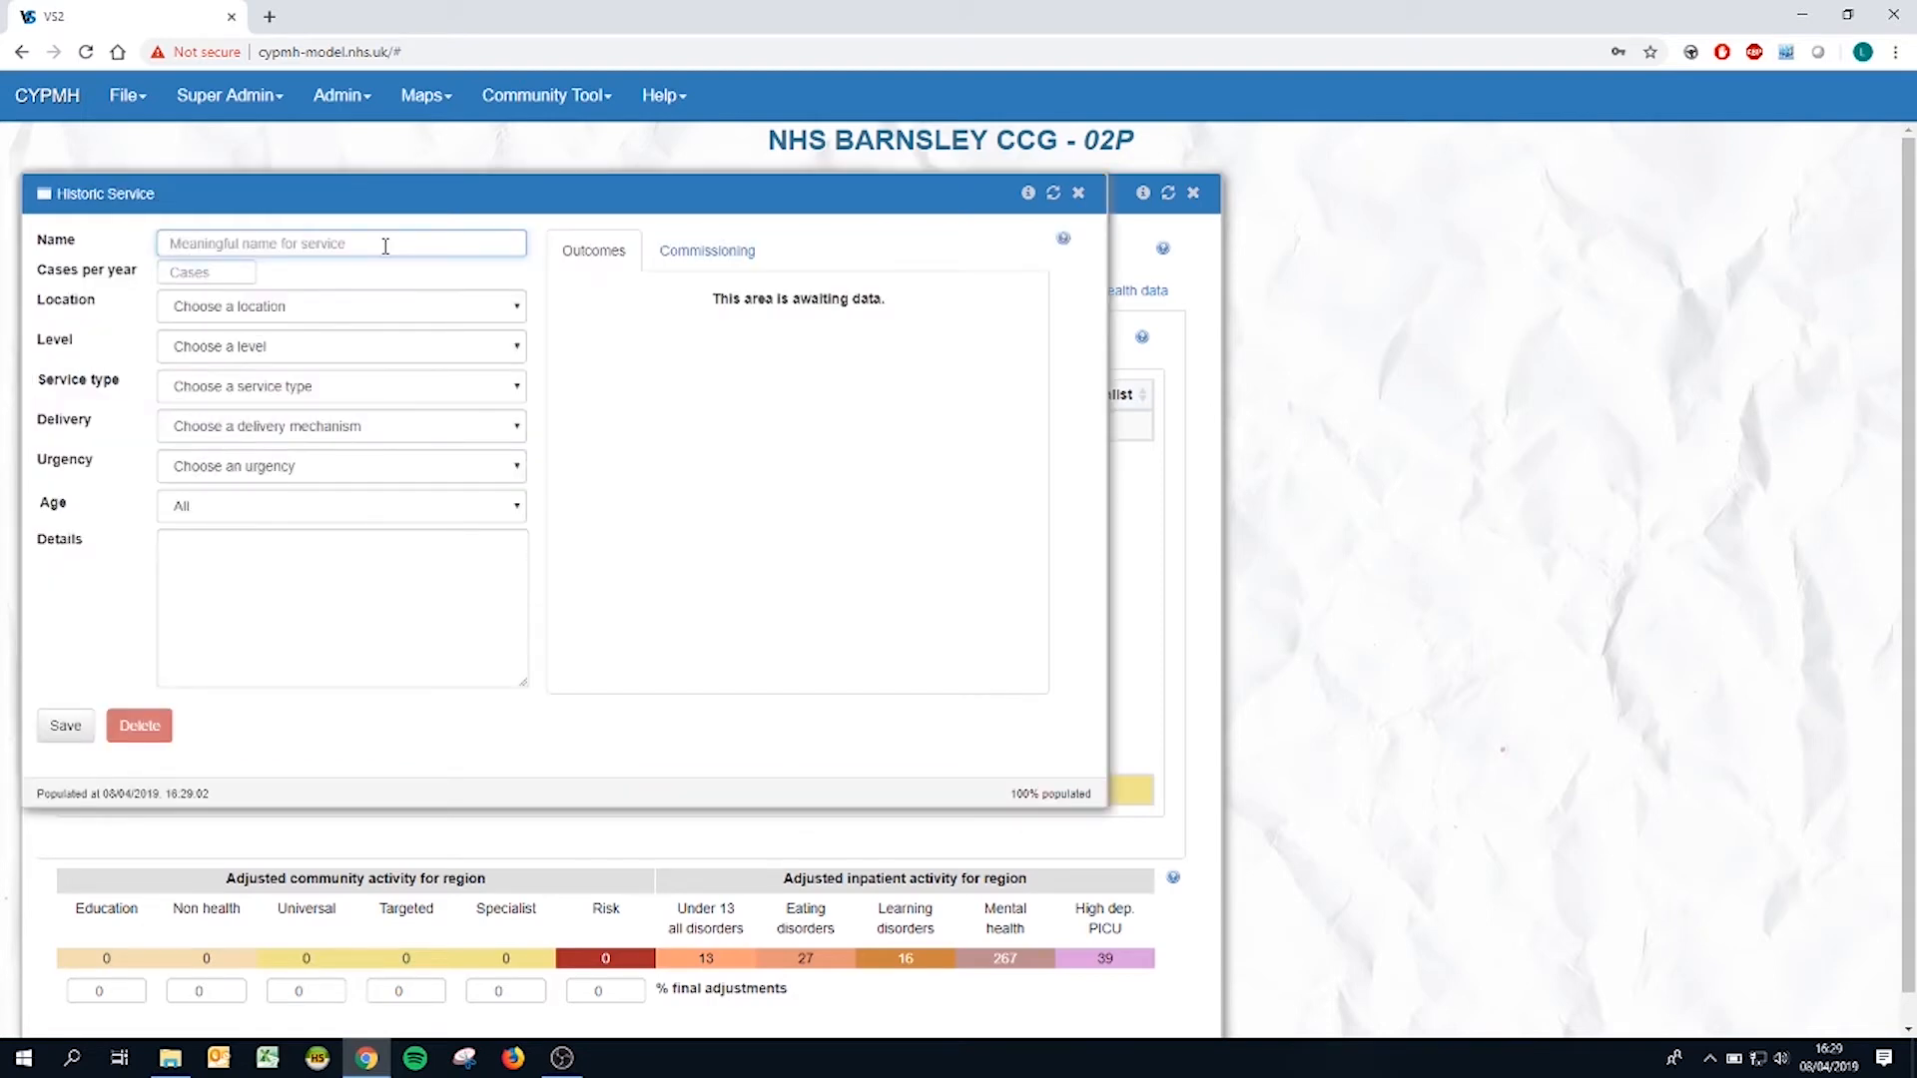
type("Demo service")
left_click(233, 272)
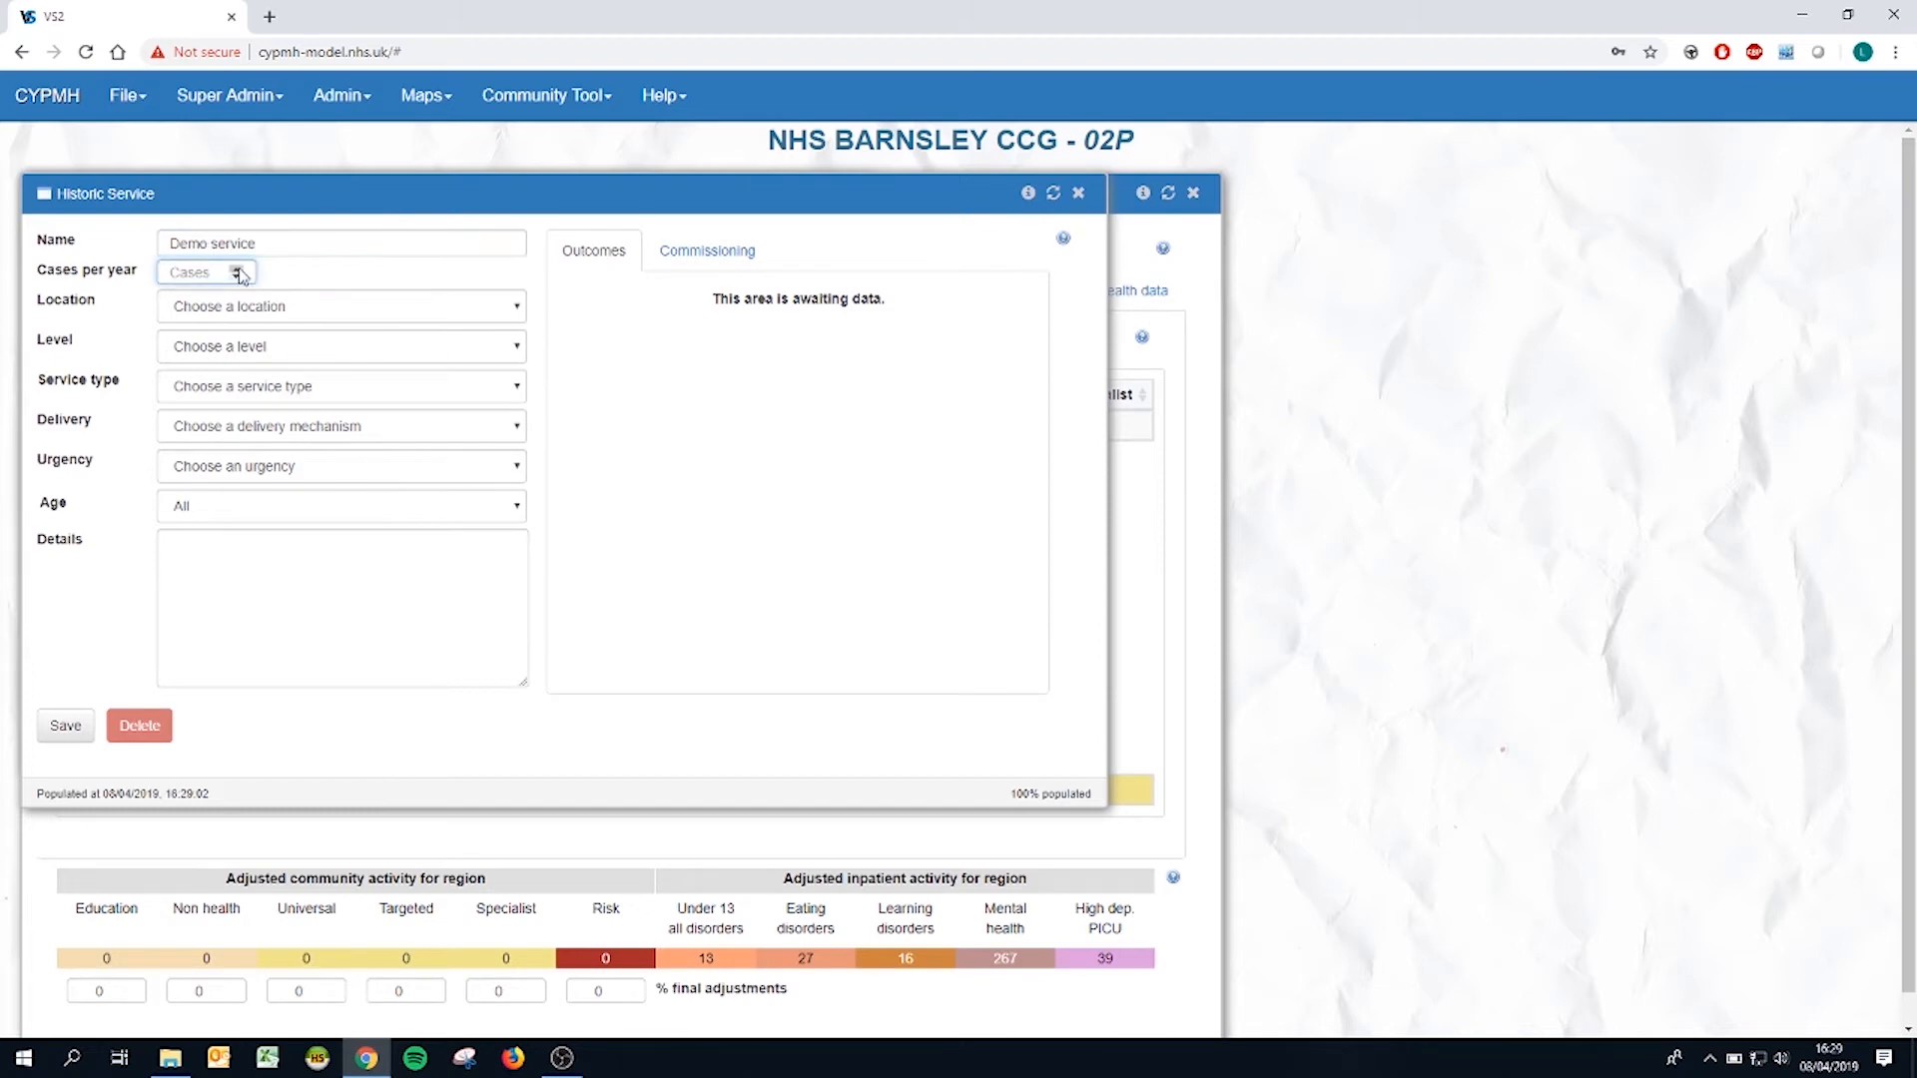
type("8")
key("BackSpace")
type("20")
left_click(440, 306)
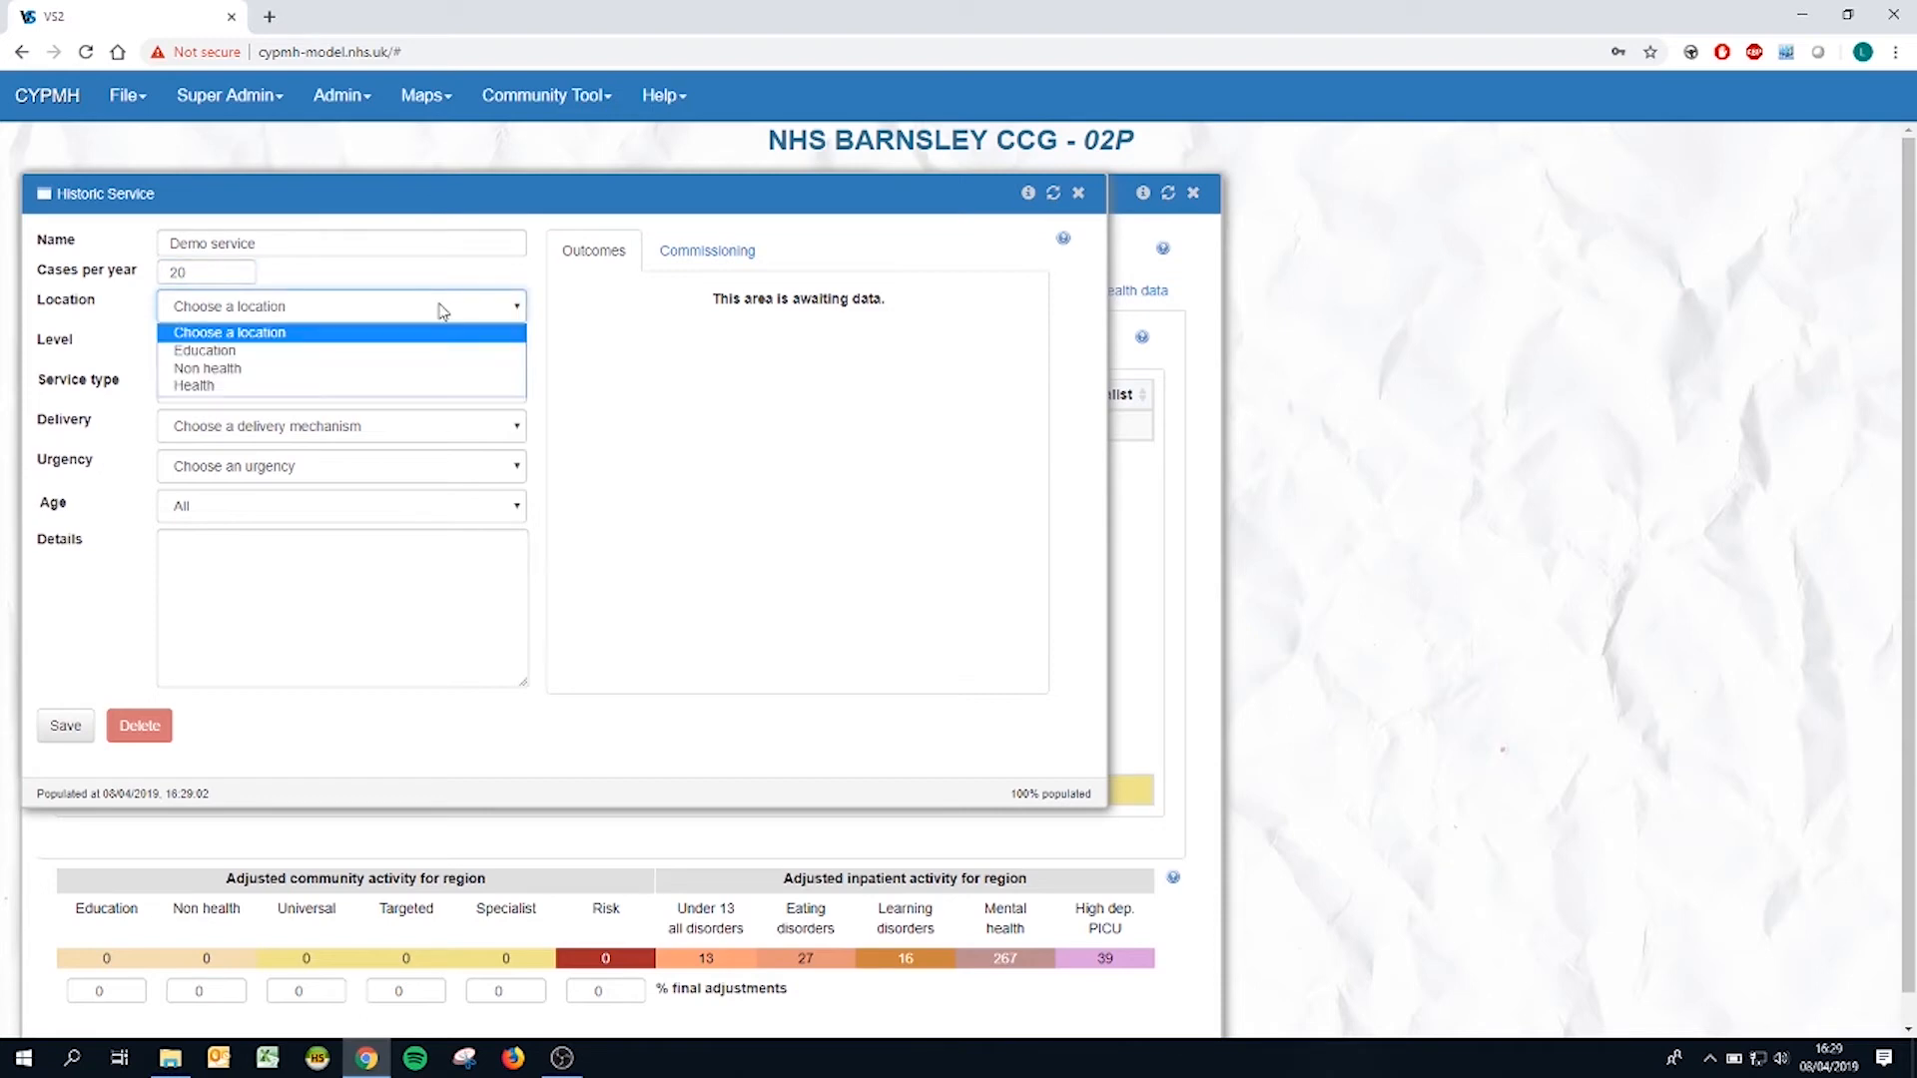
left_click(410, 369)
left_click(378, 349)
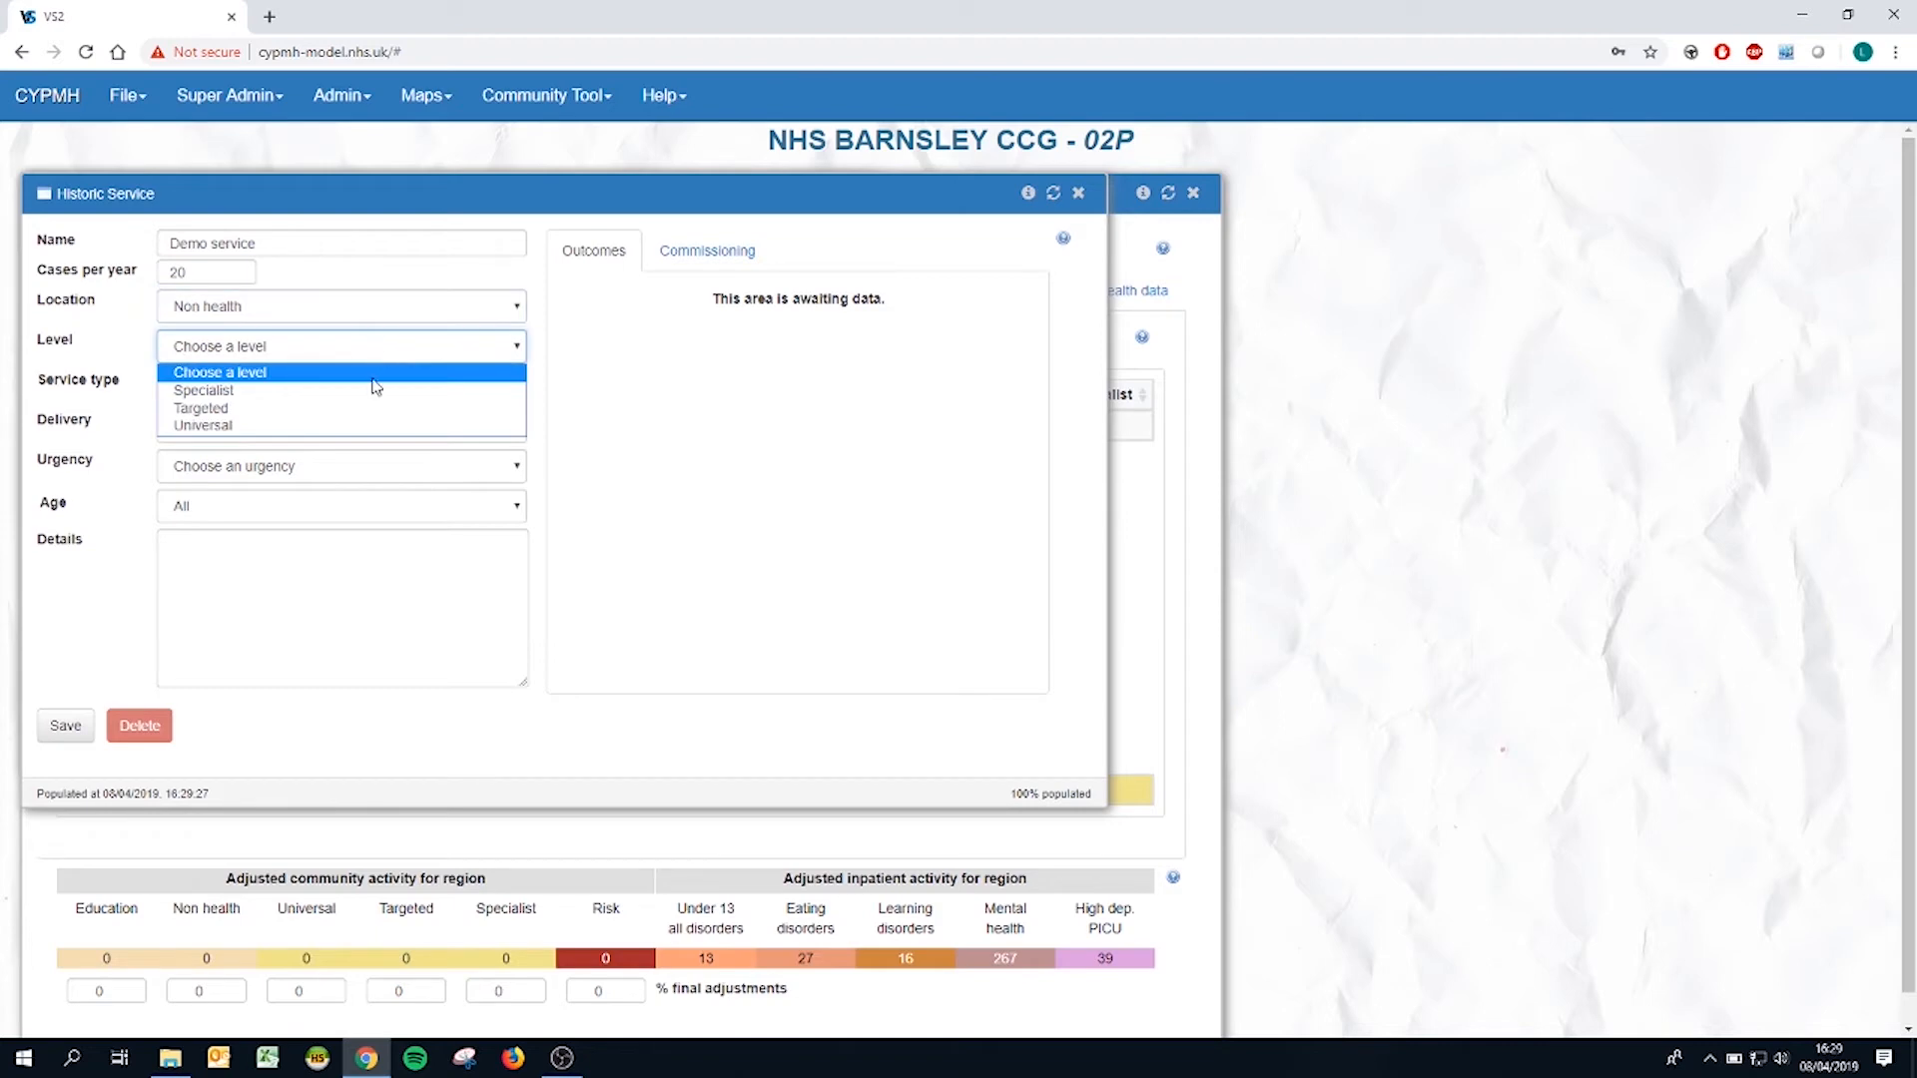
left_click(369, 391)
left_click(433, 389)
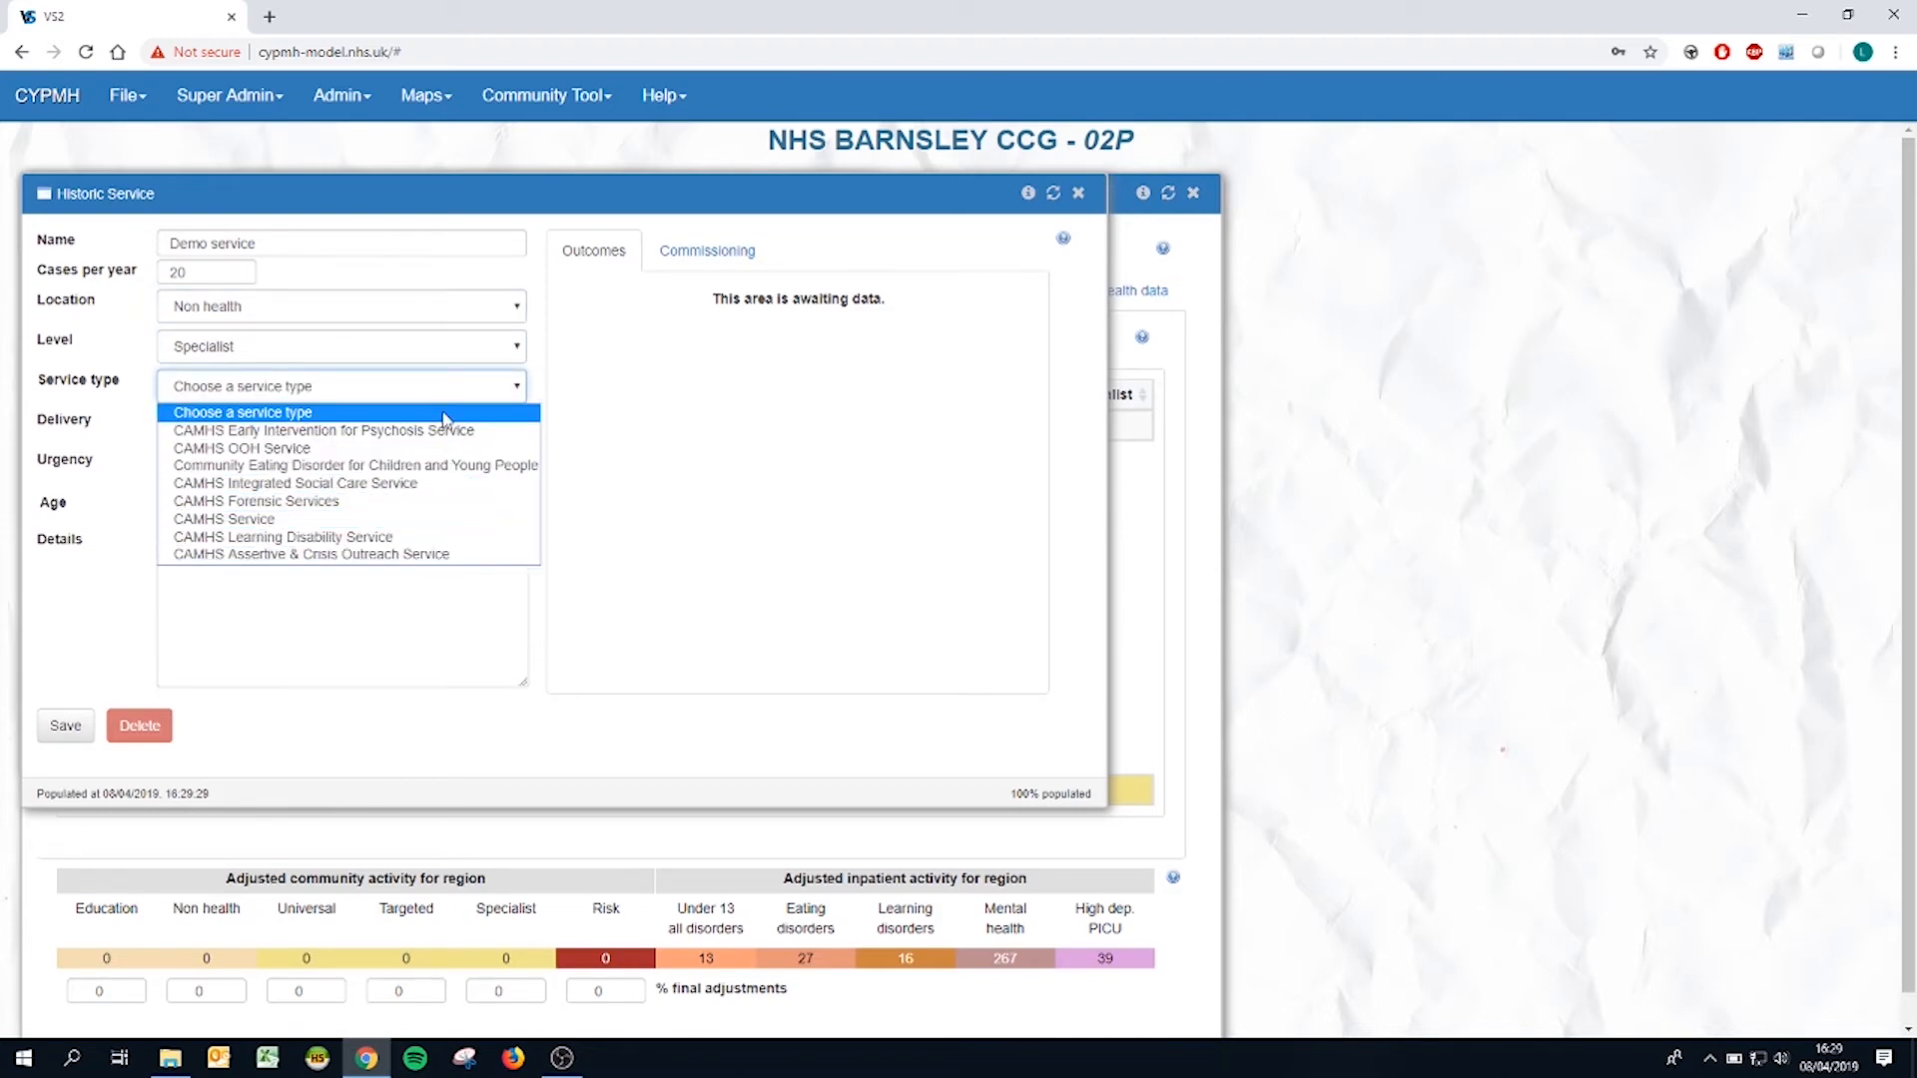
left_click(444, 419)
Step: Set the service's level to Universal and its service type to Family Support Service
left_click(350, 343)
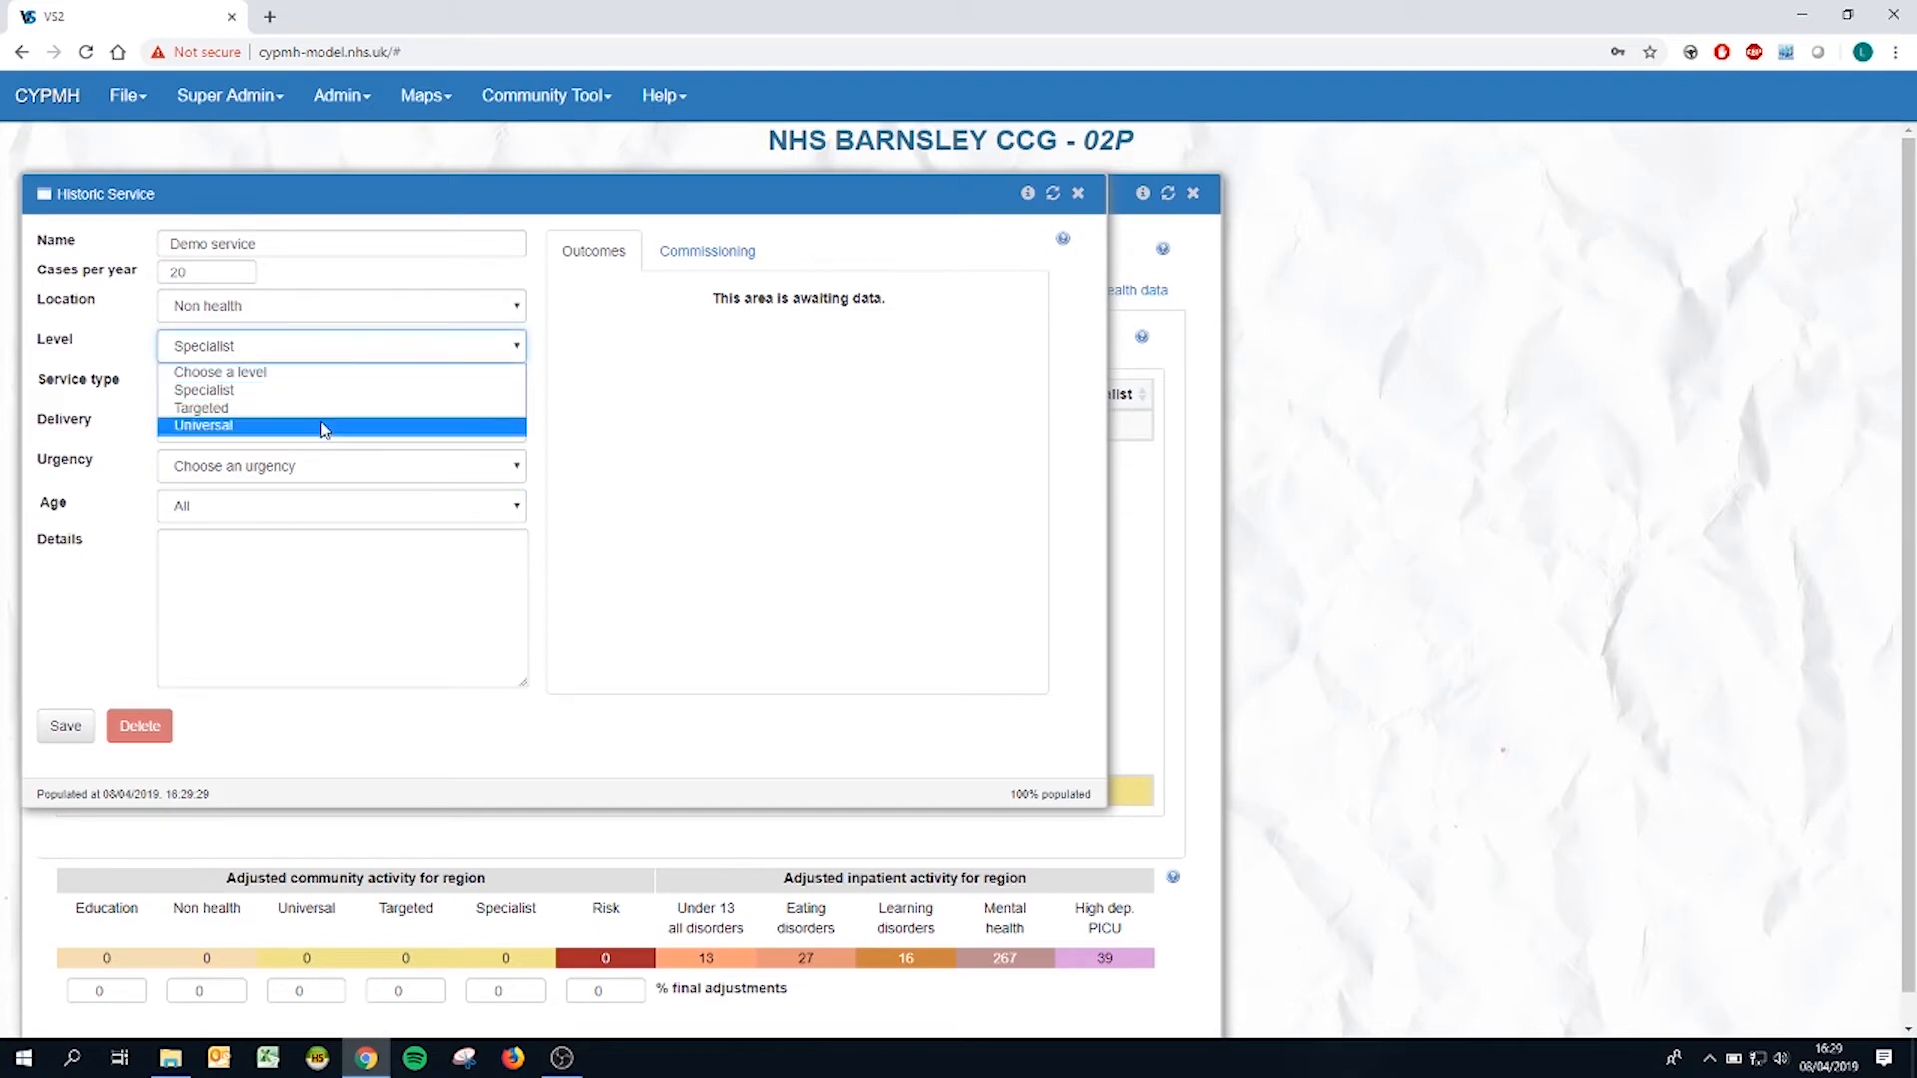
left_click(325, 427)
left_click(350, 387)
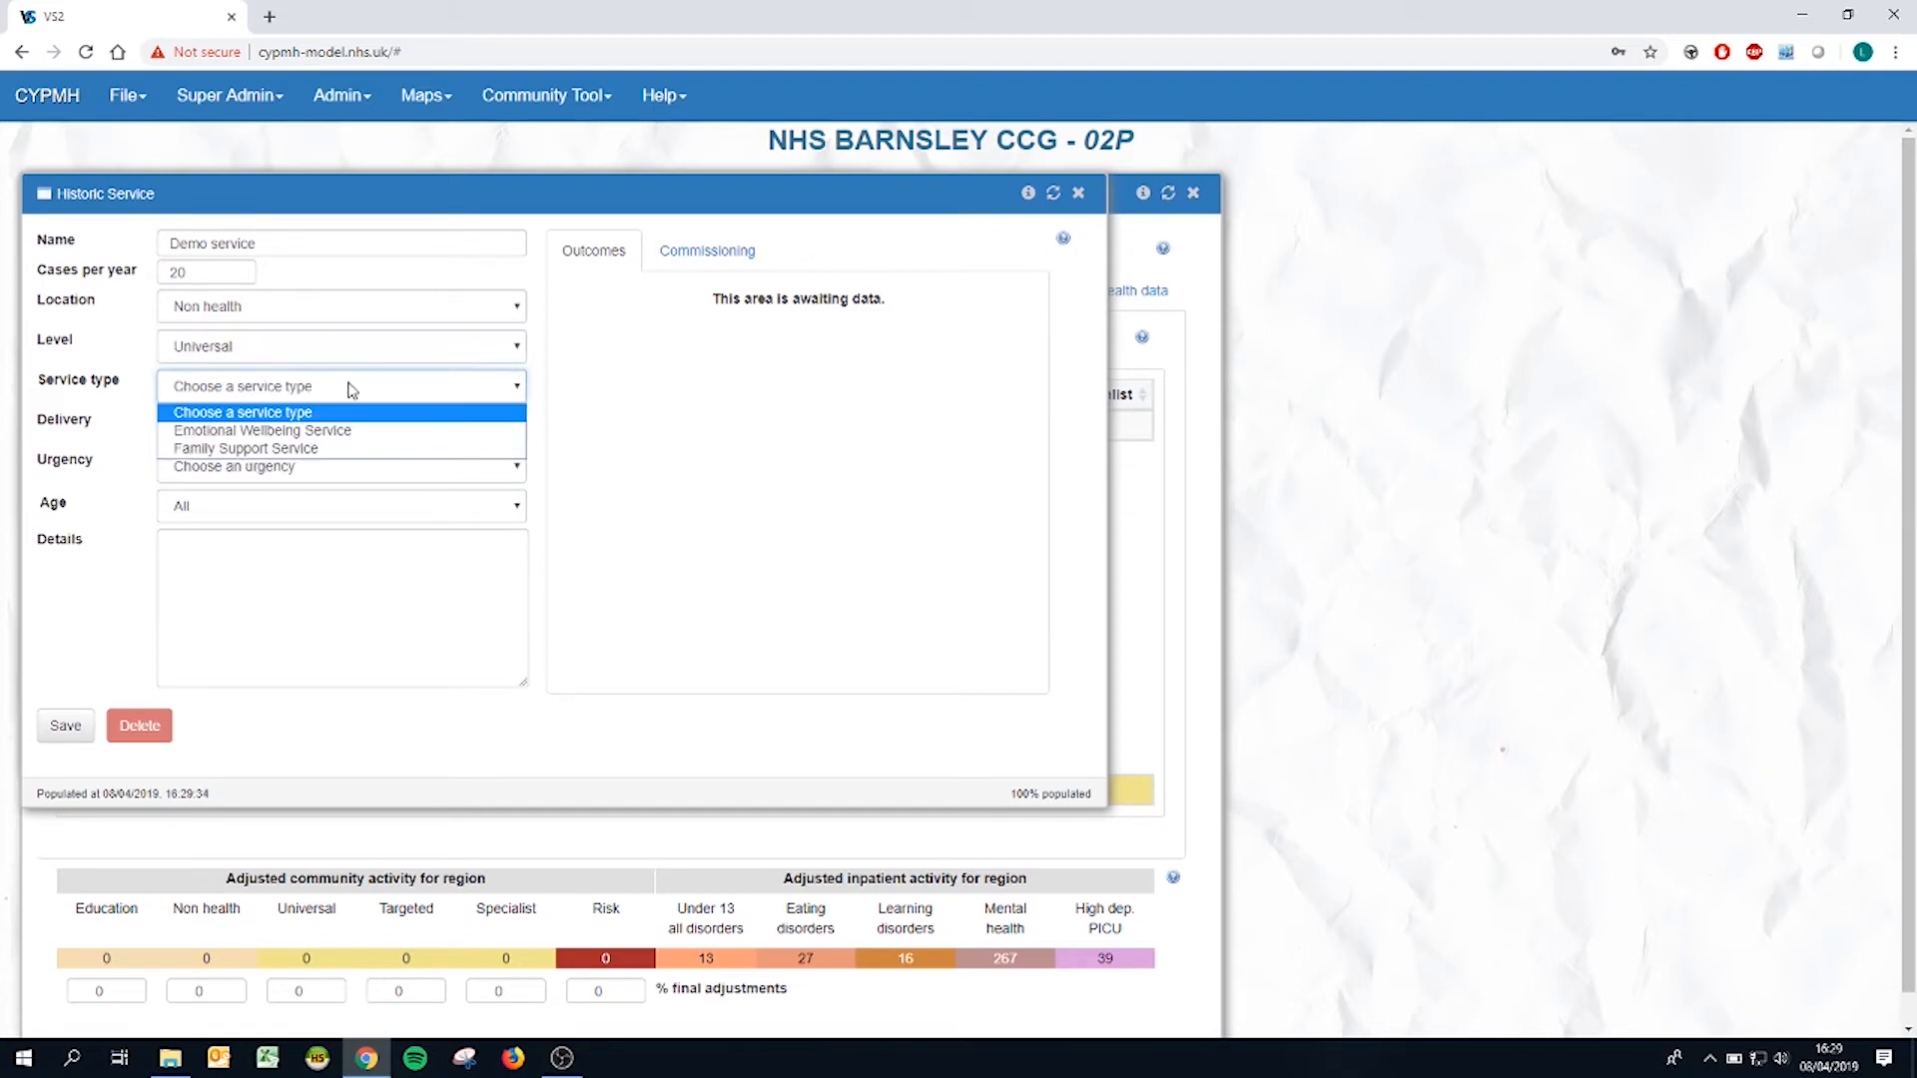
left_click(380, 449)
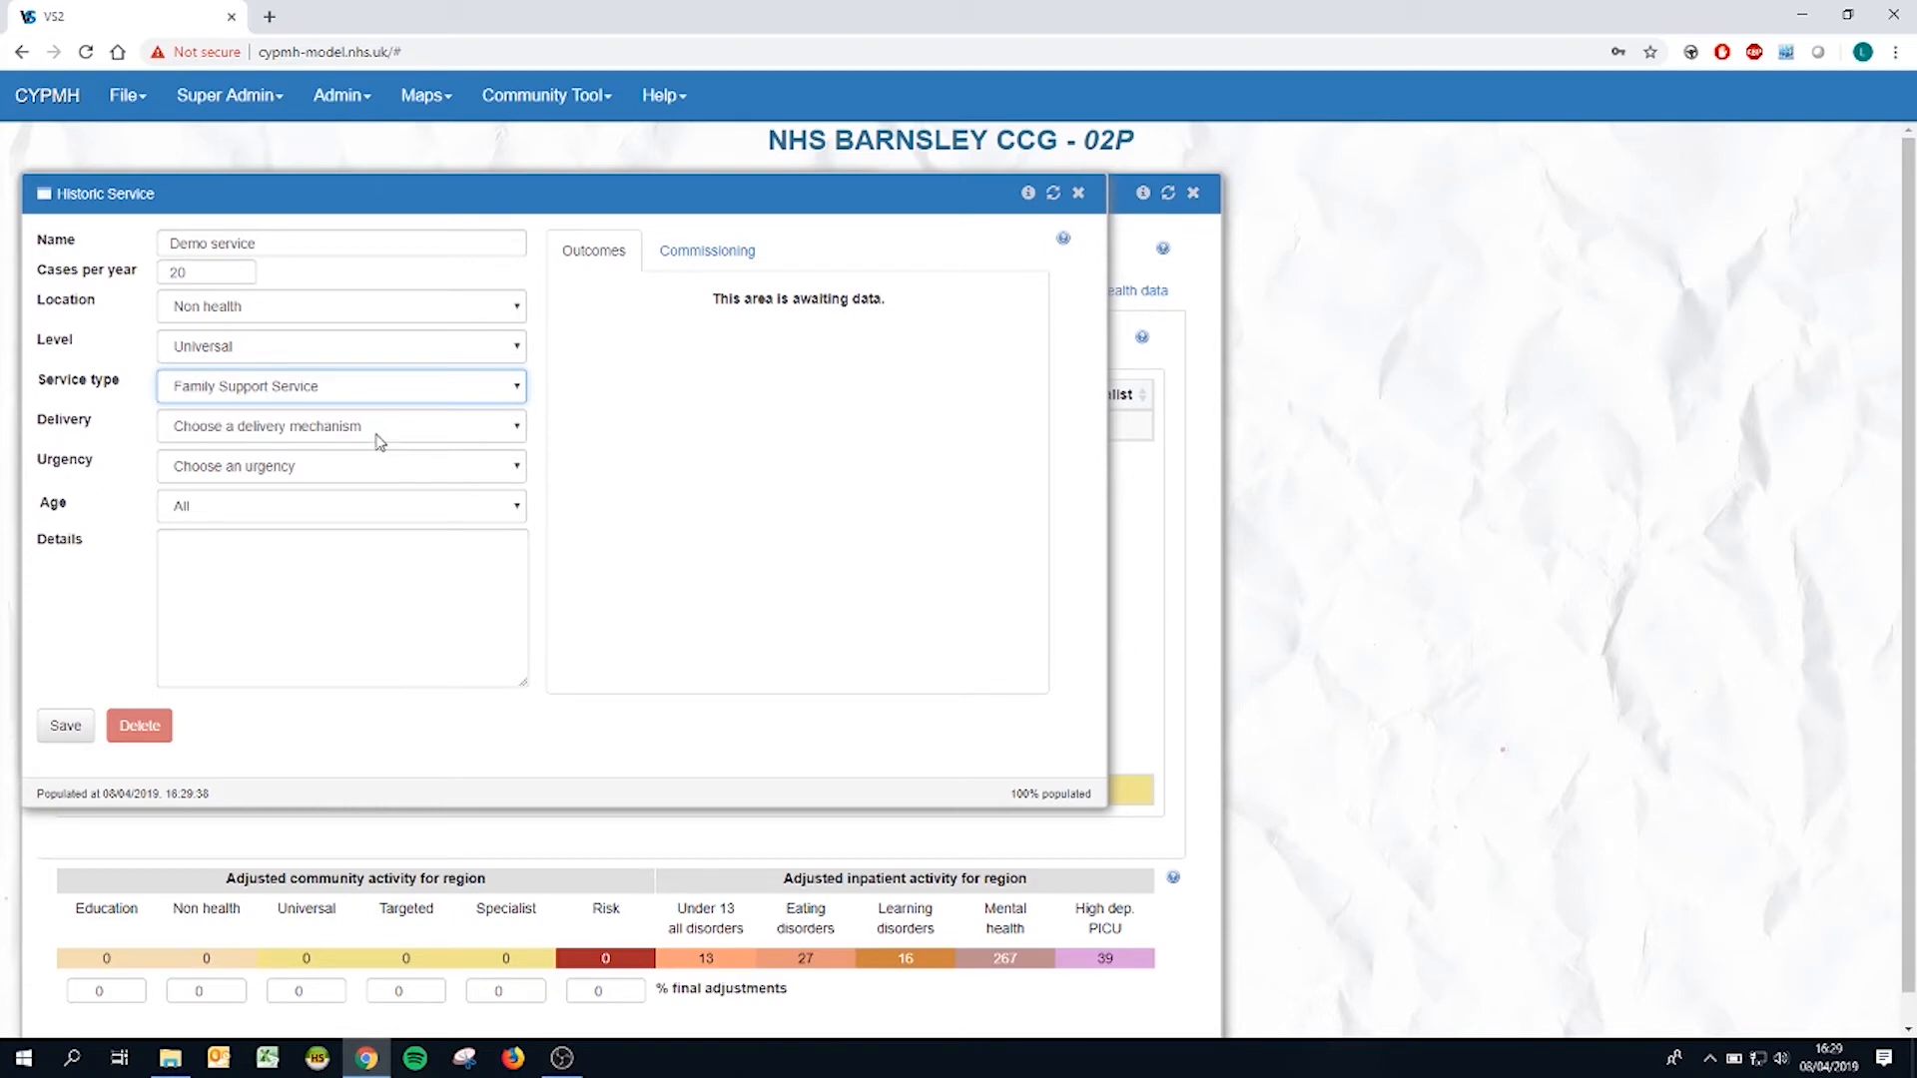
Step: Set the service's delivery to One to one and its urgency to Routine, and save the service
left_click(377, 438)
left_click(361, 473)
left_click(339, 473)
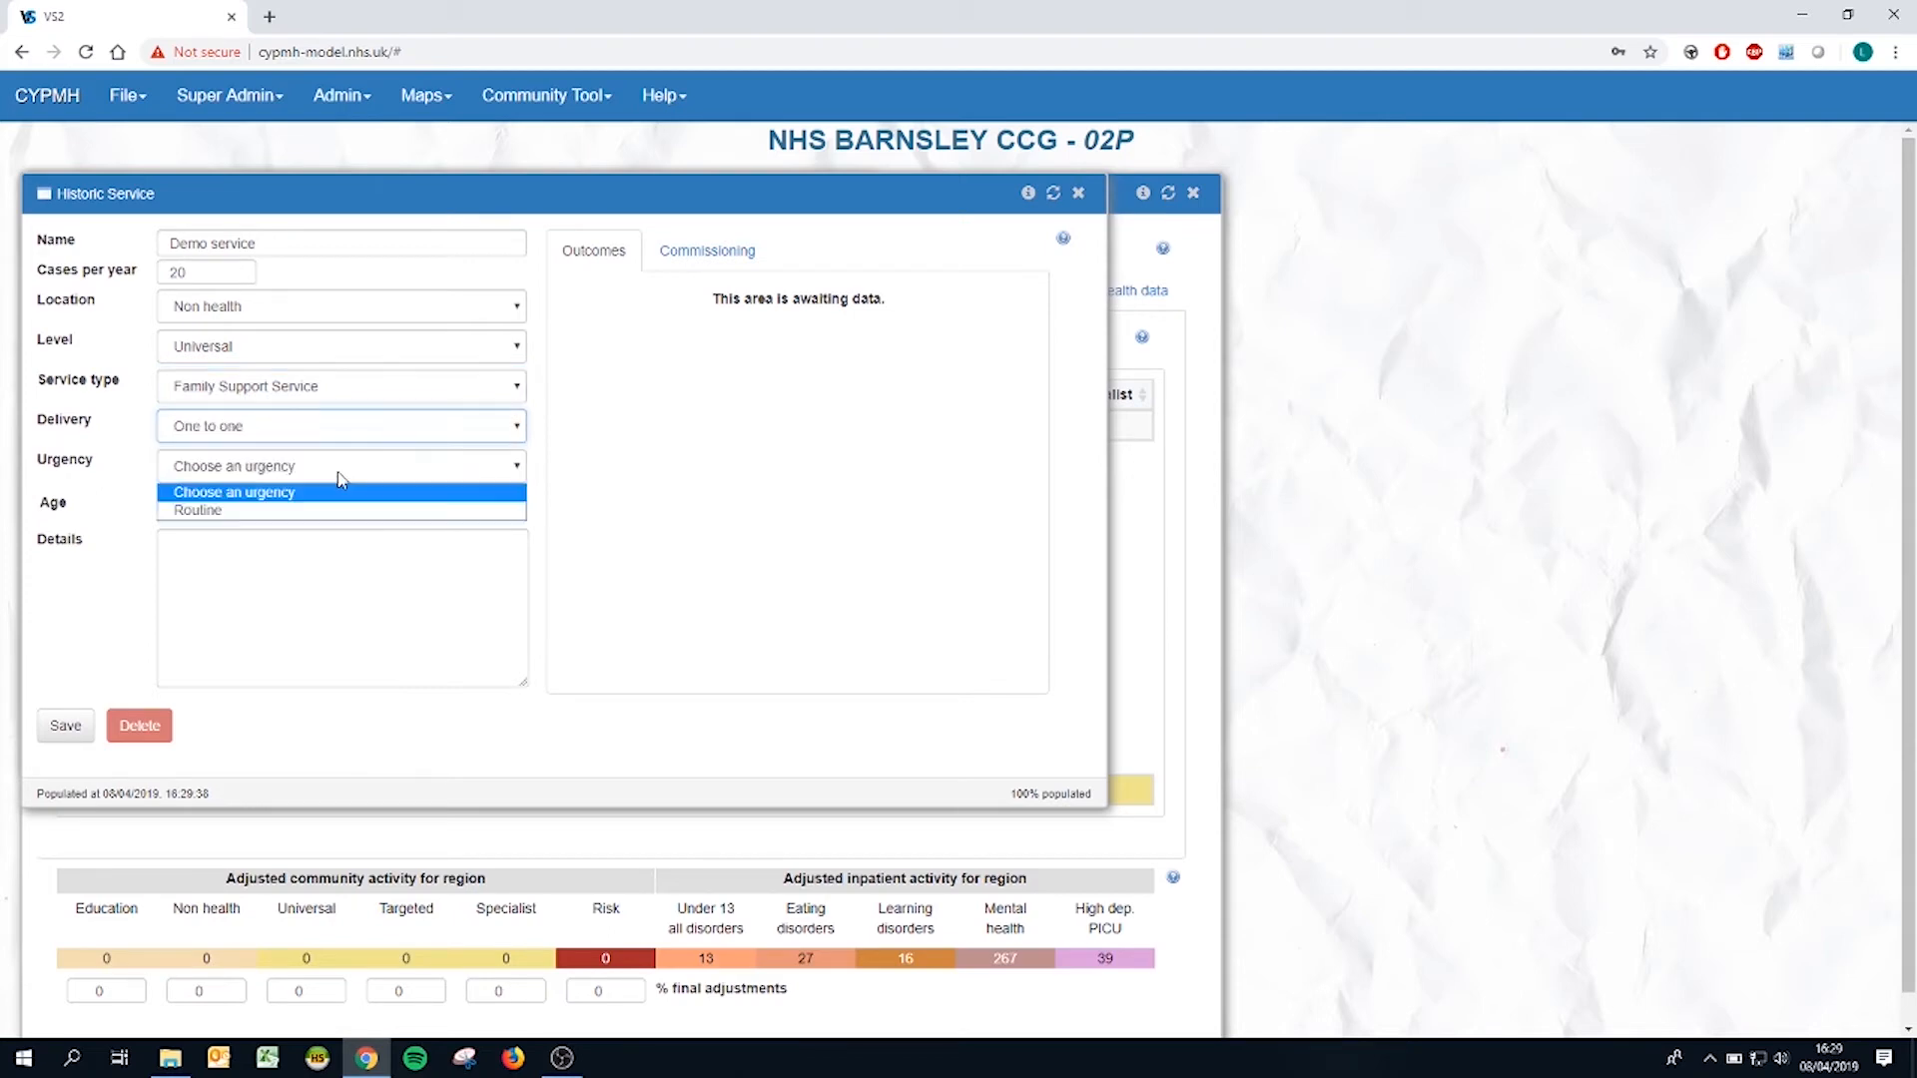
left_click(310, 510)
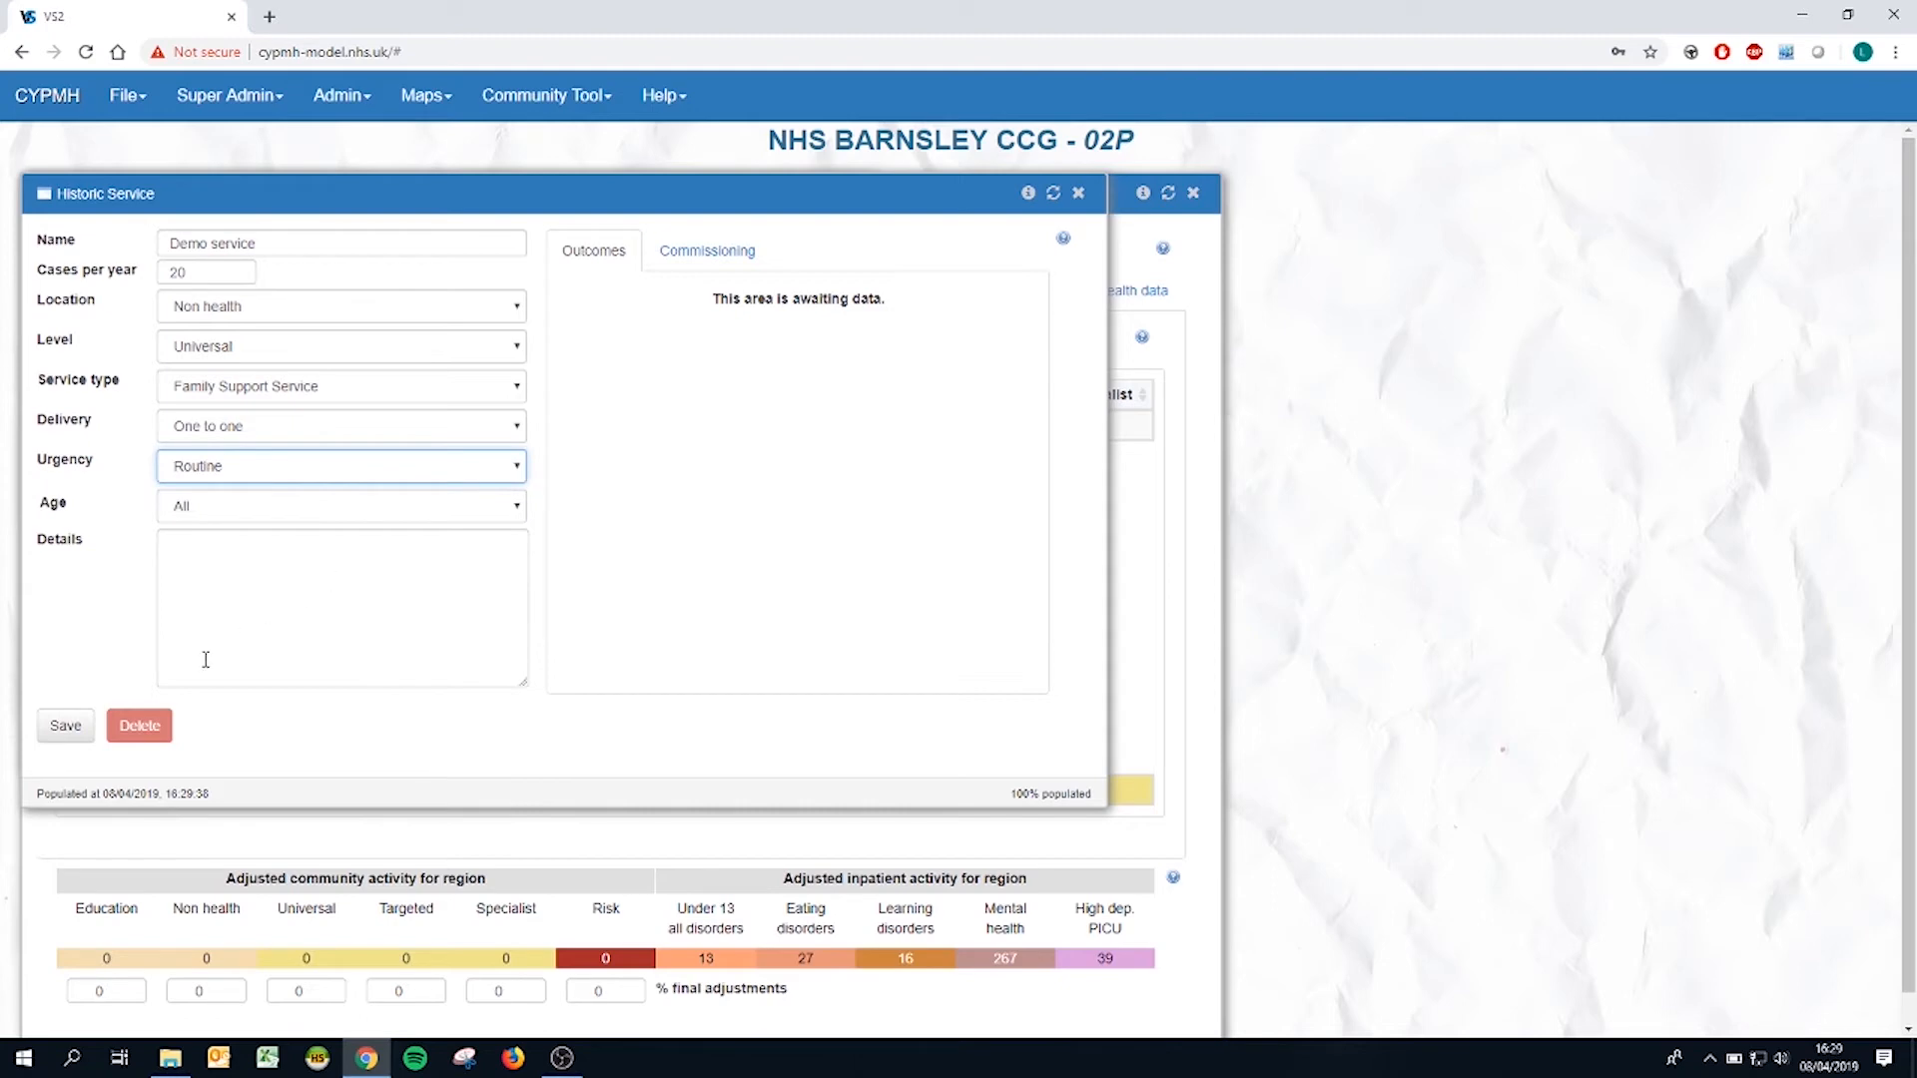
left_click(64, 727)
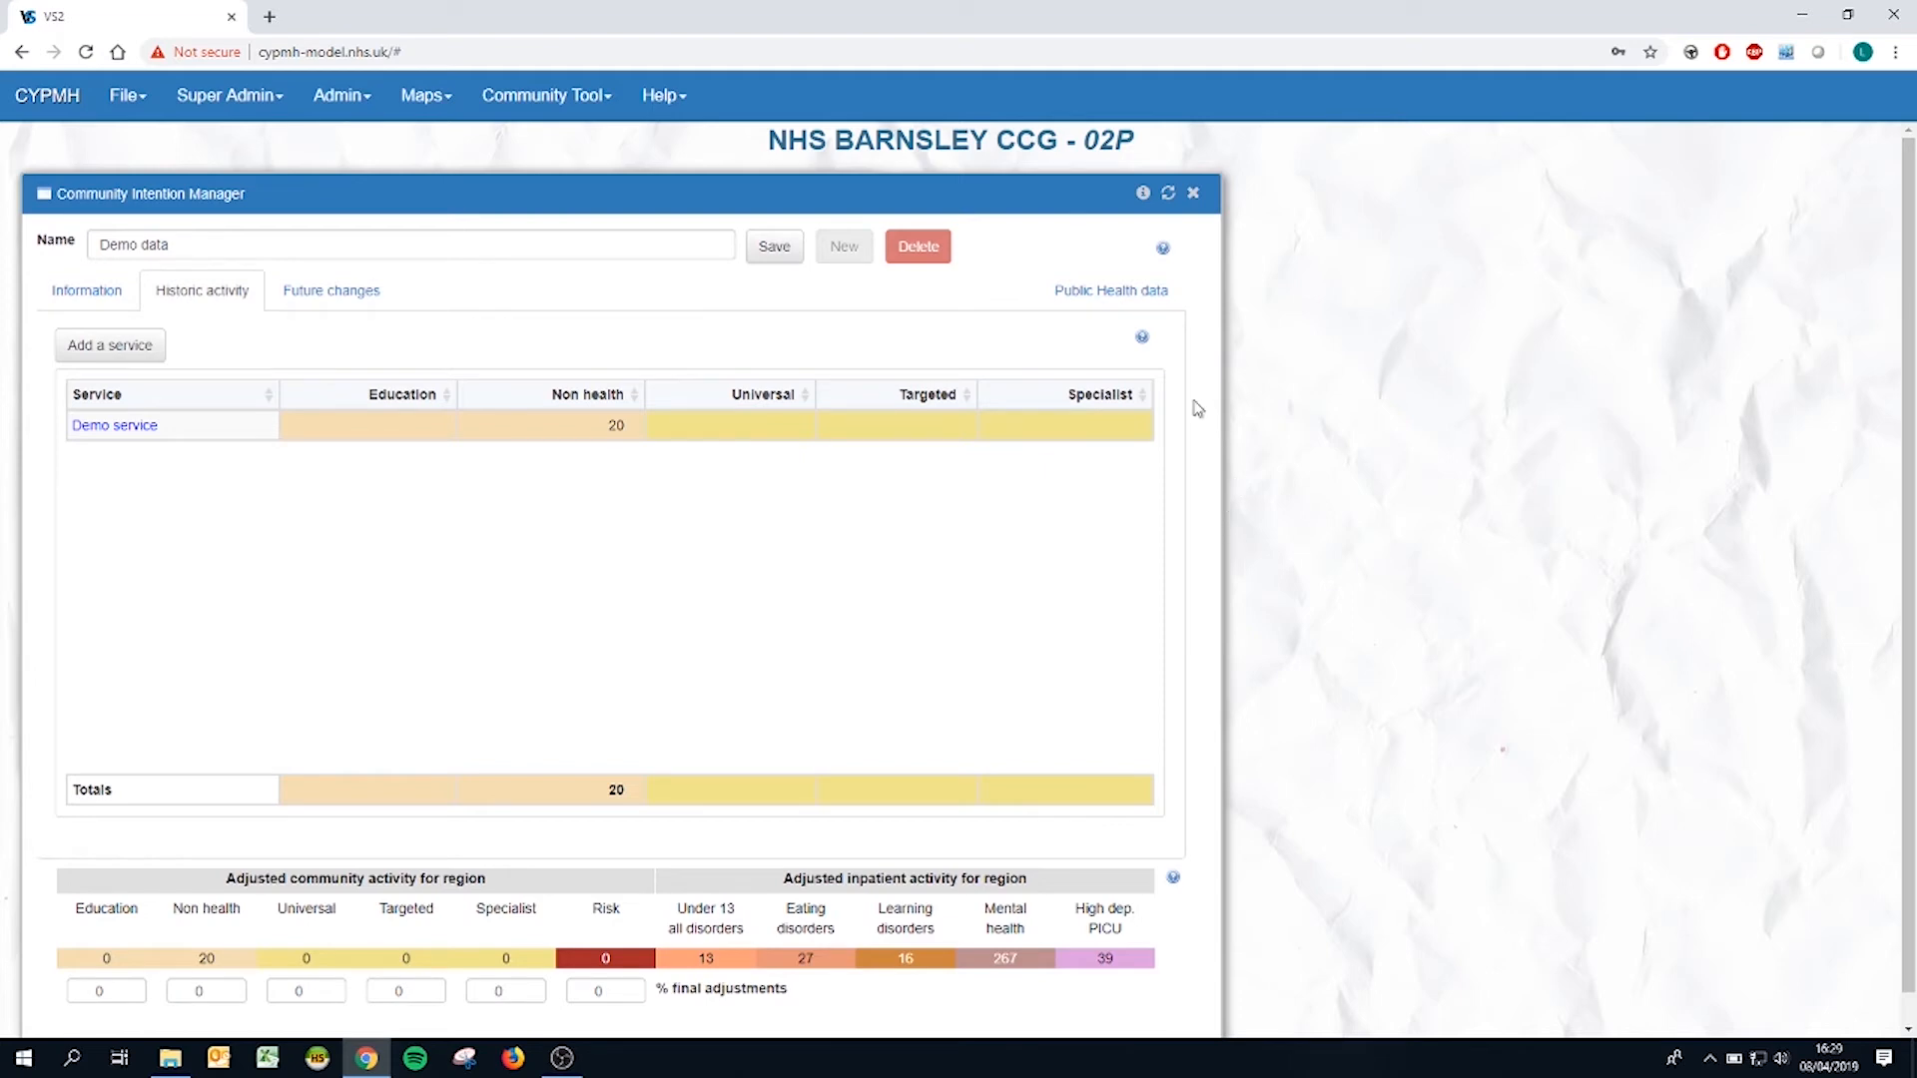
Step: Review the historic activity help, and save and close the "Demo data" intention
left_click(1142, 338)
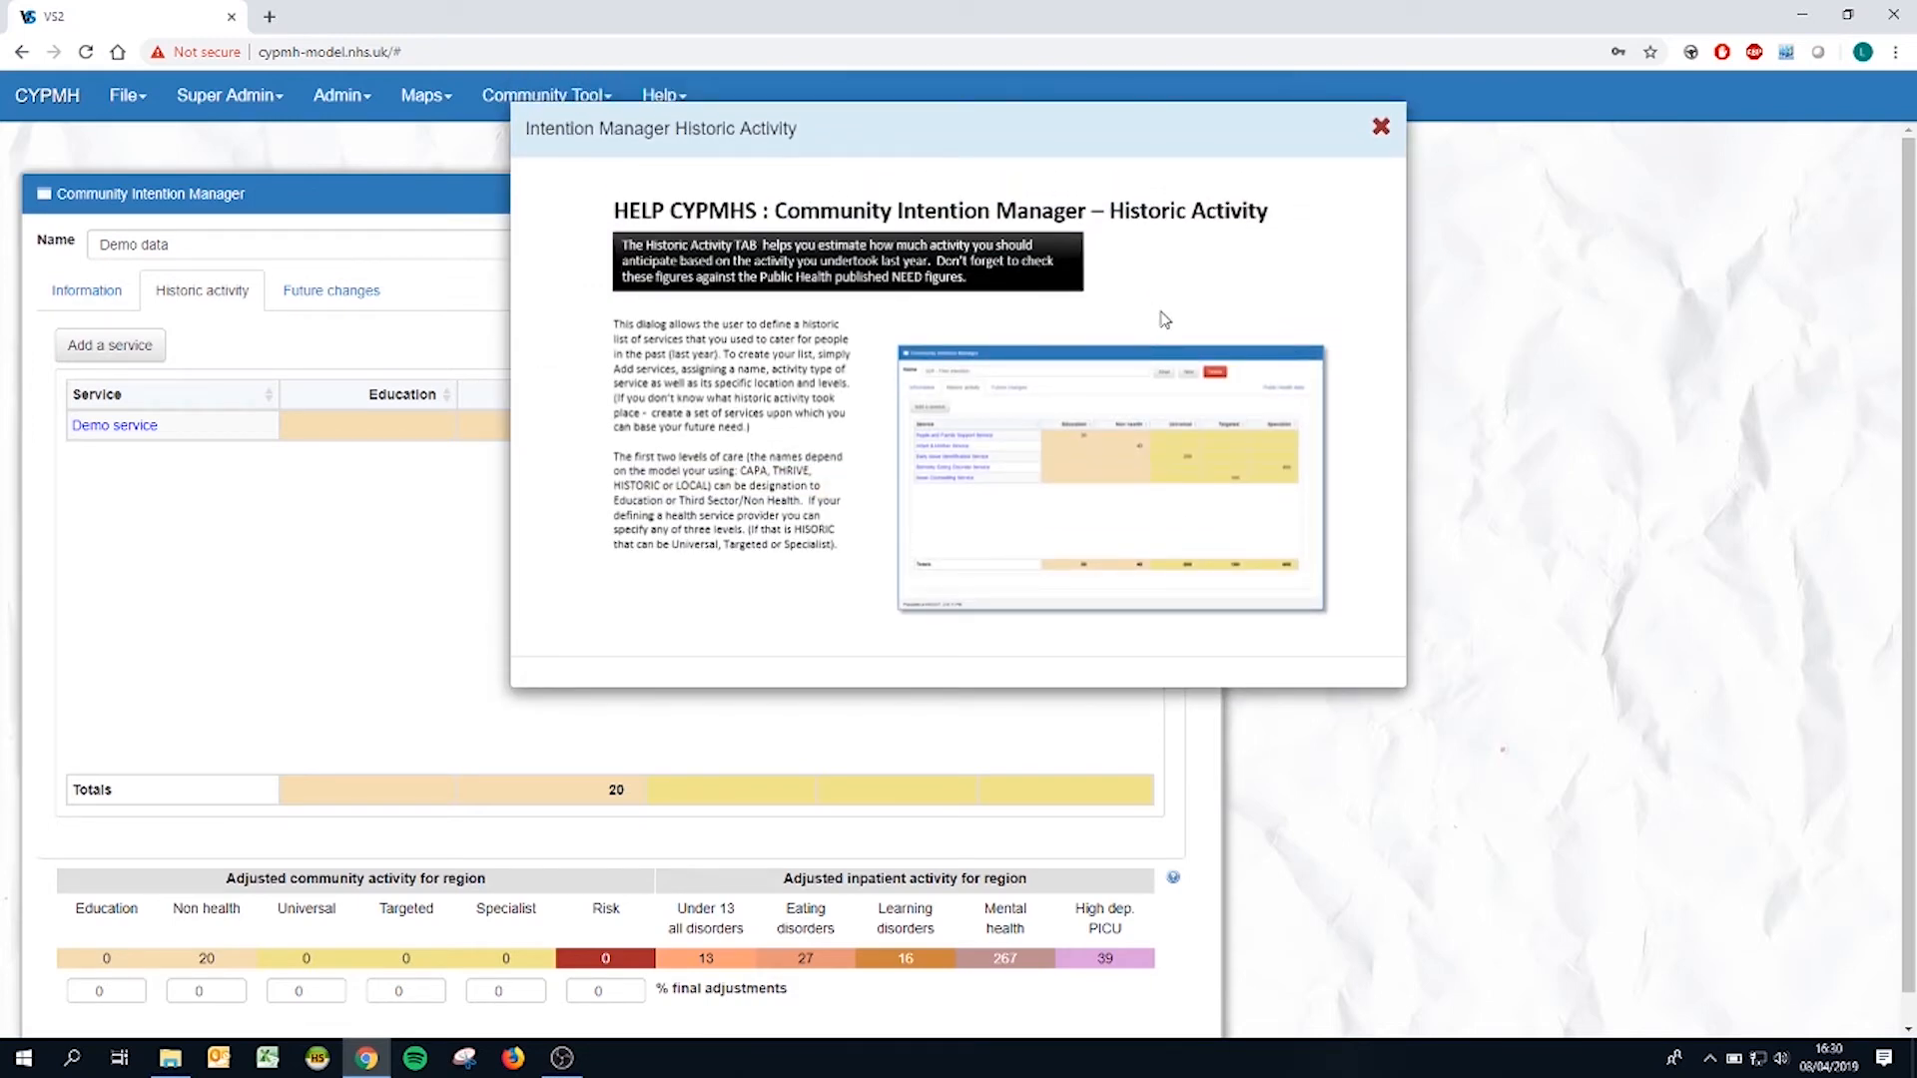
left_click(1380, 126)
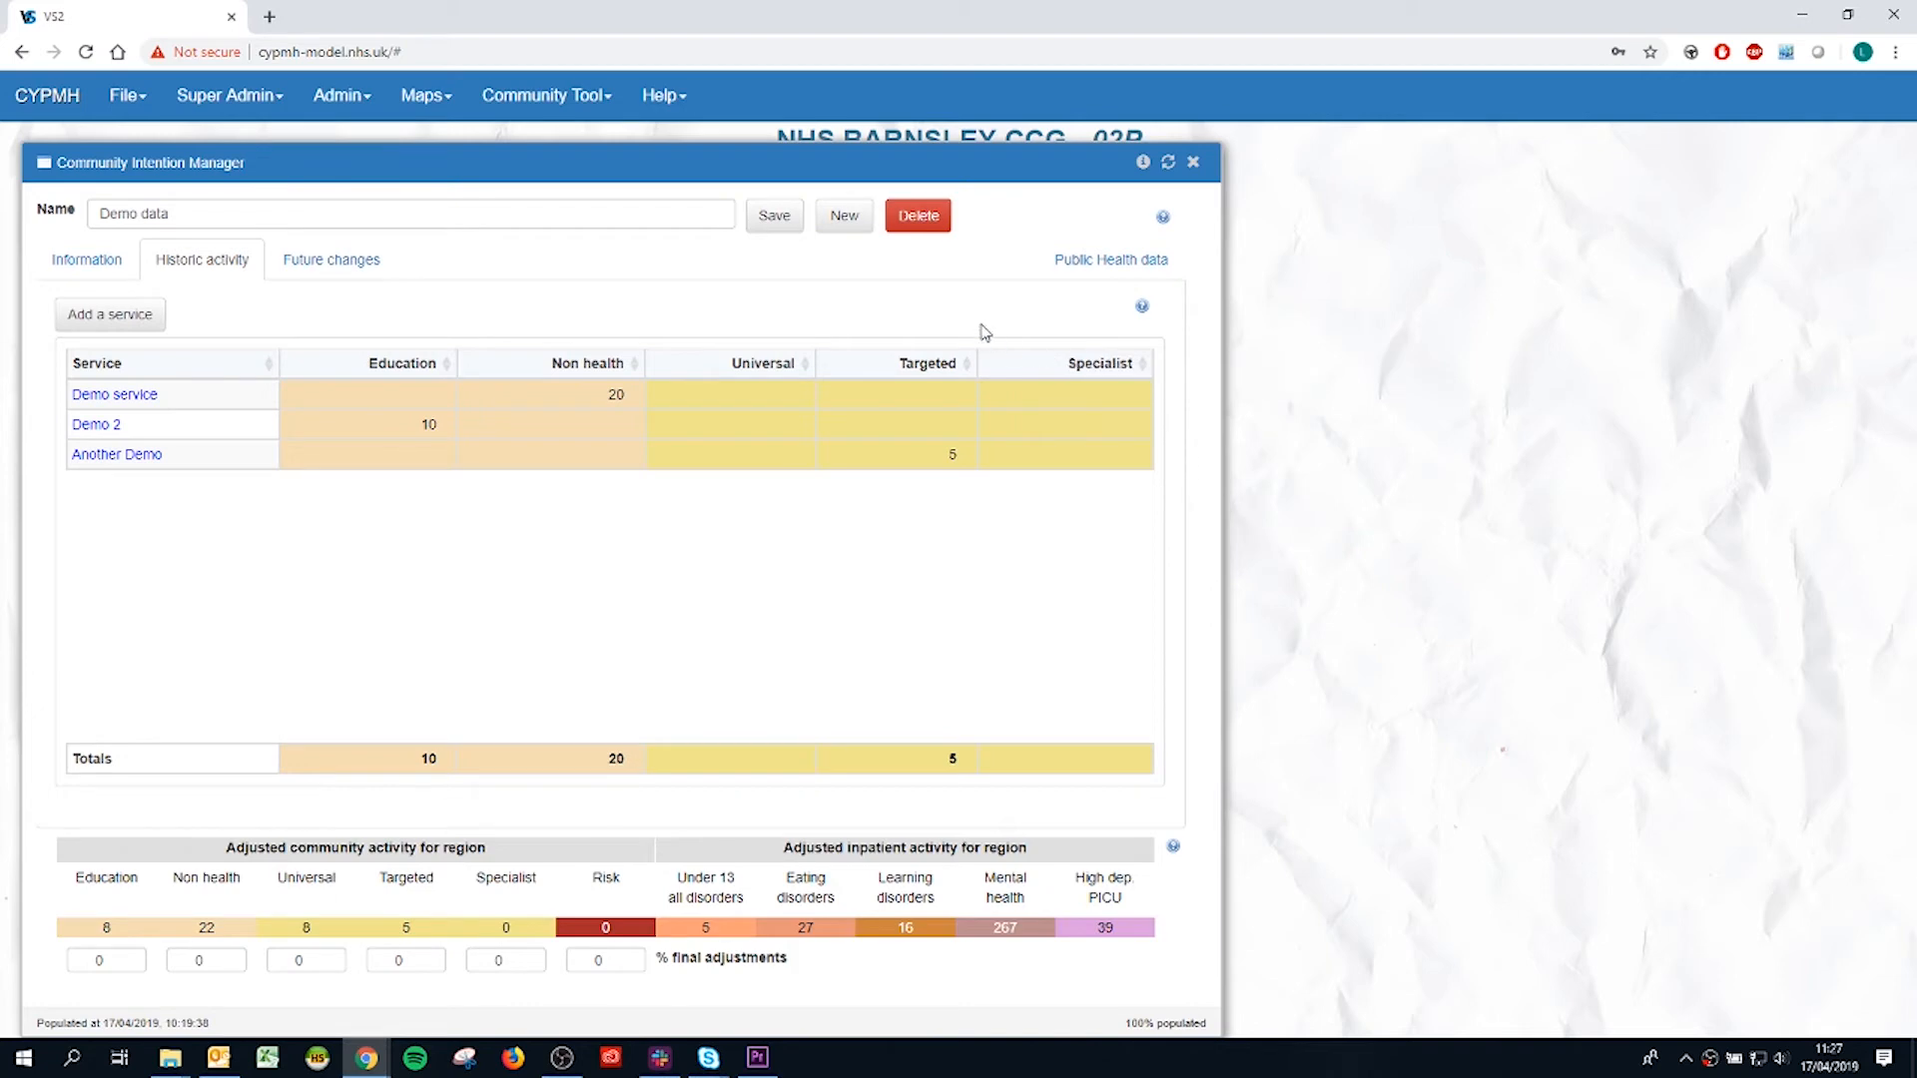
left_click(789, 235)
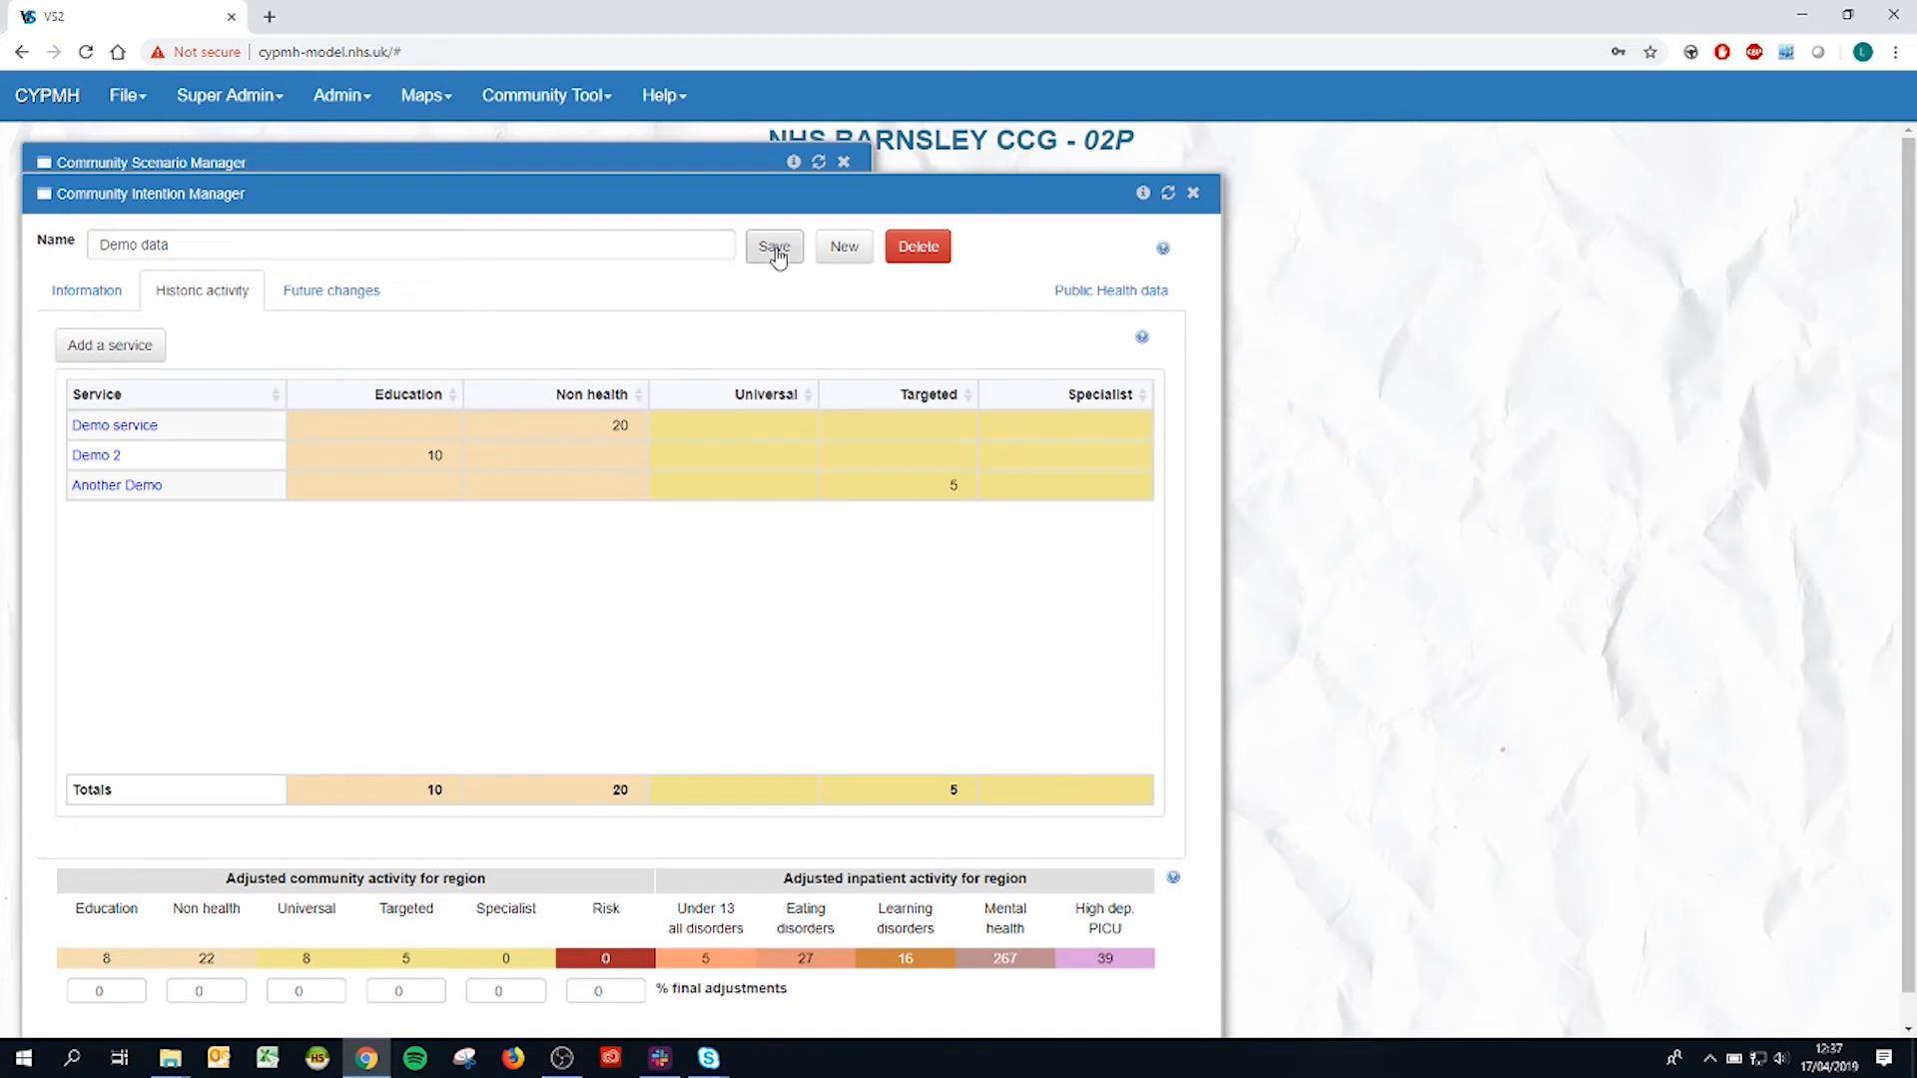
left_click(1194, 195)
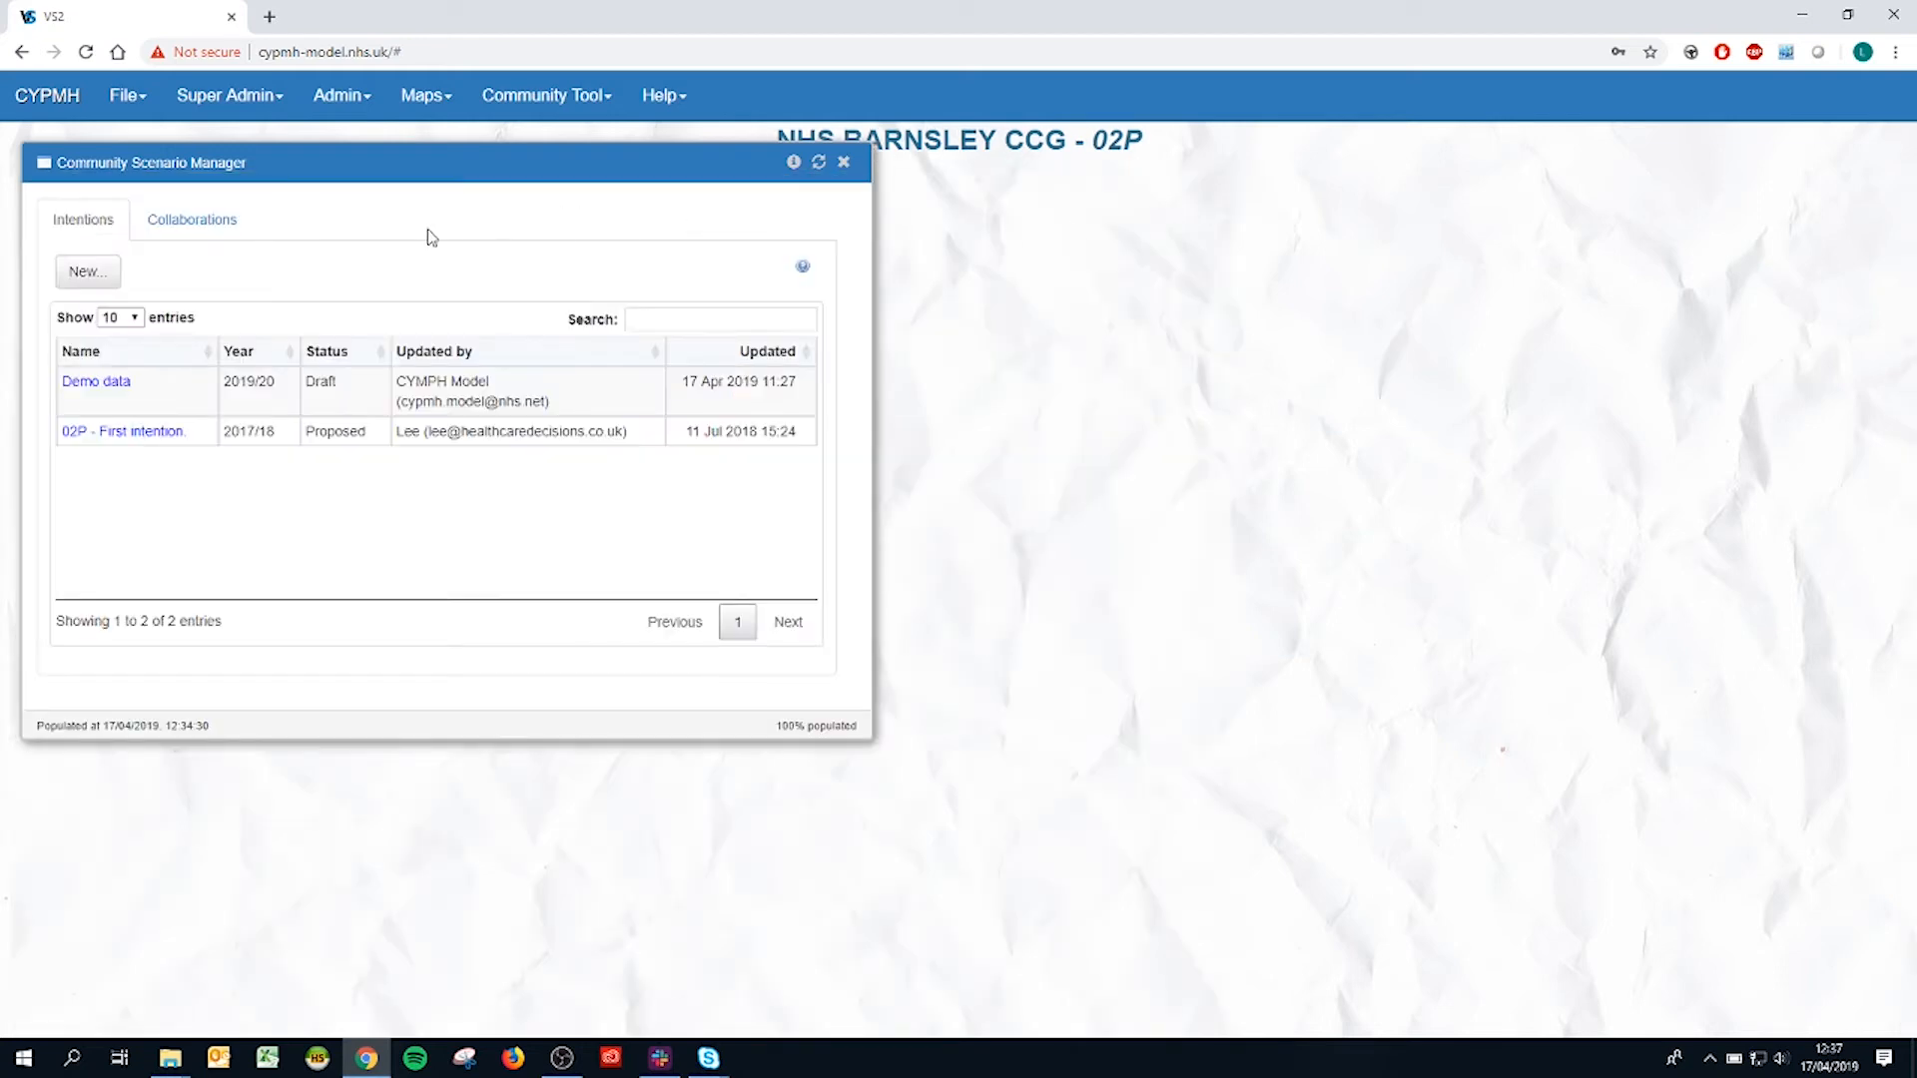
Step: Create a new collaboration named "Demo collab" with status Draft and scenario year 2019/20
left_click(226, 220)
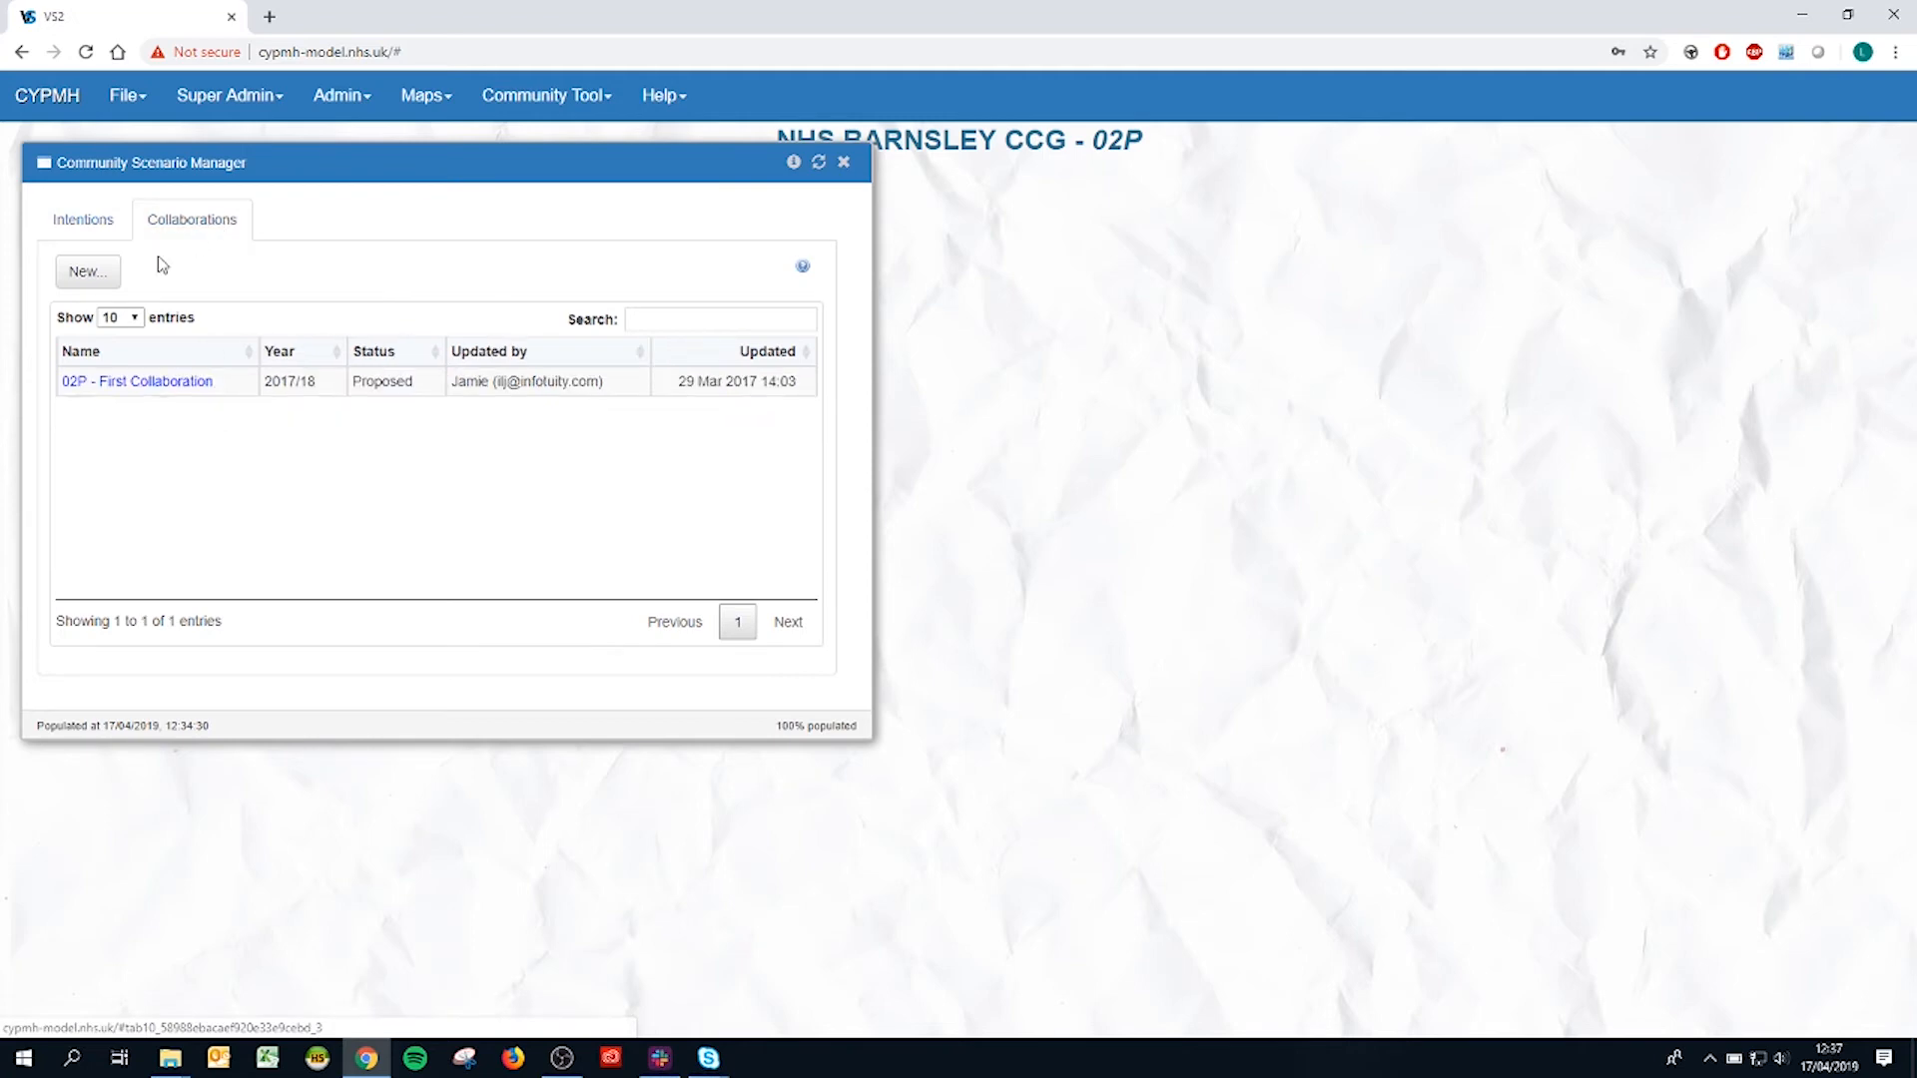
left_click(88, 271)
left_click(237, 244)
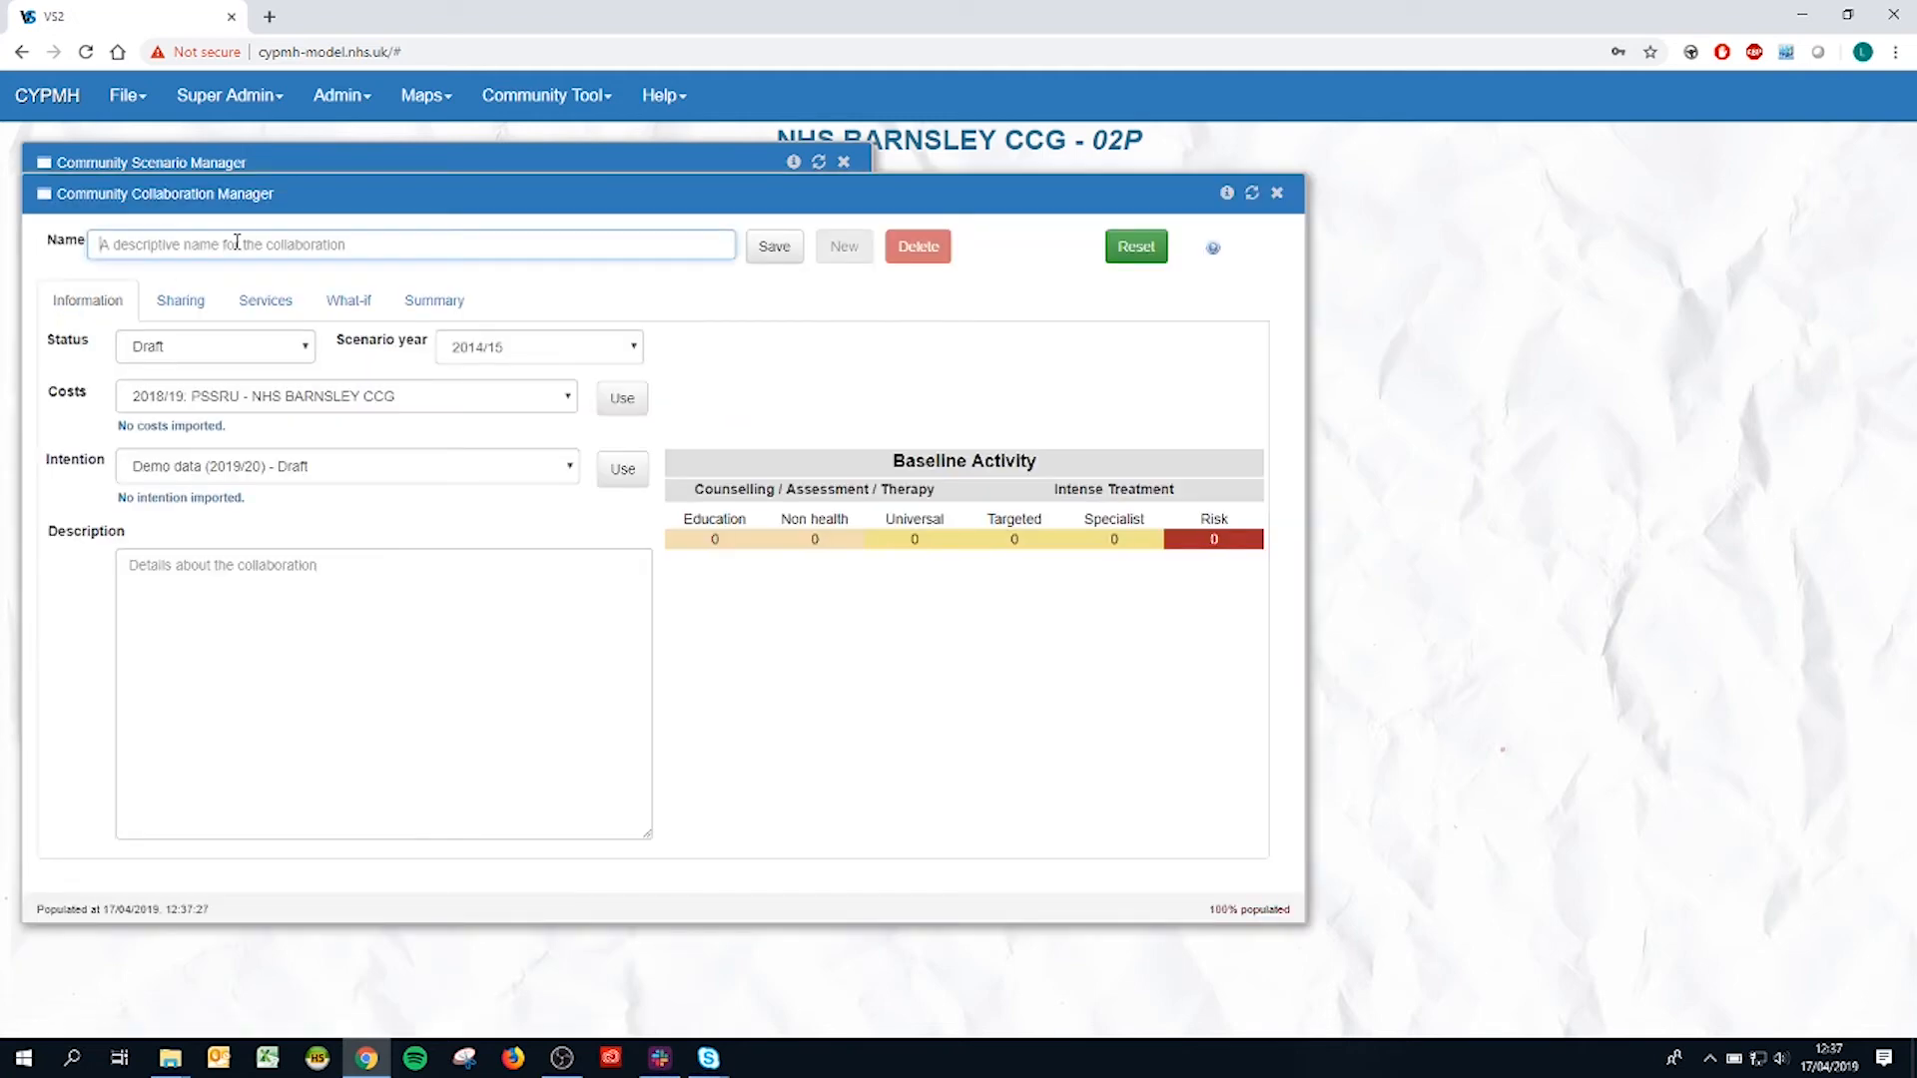
type("Demo collab")
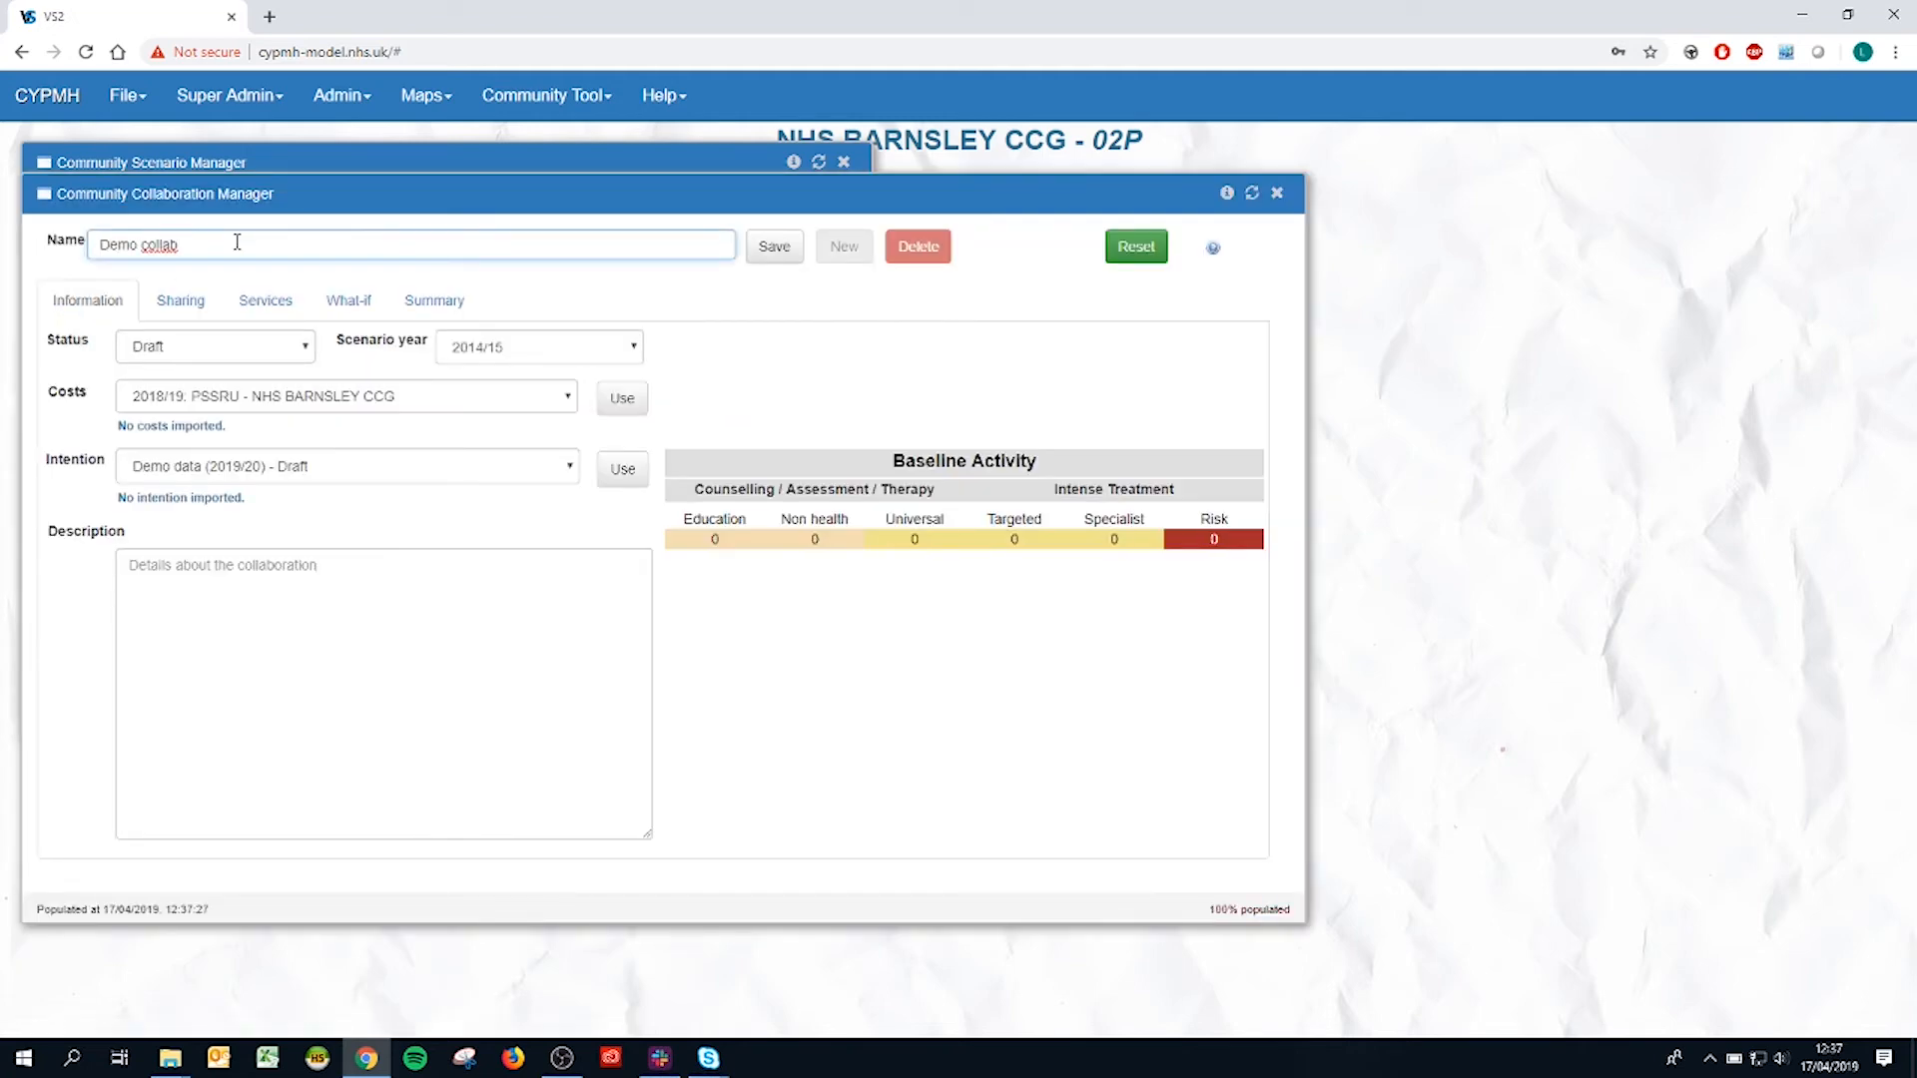
left_click(299, 355)
left_click(301, 356)
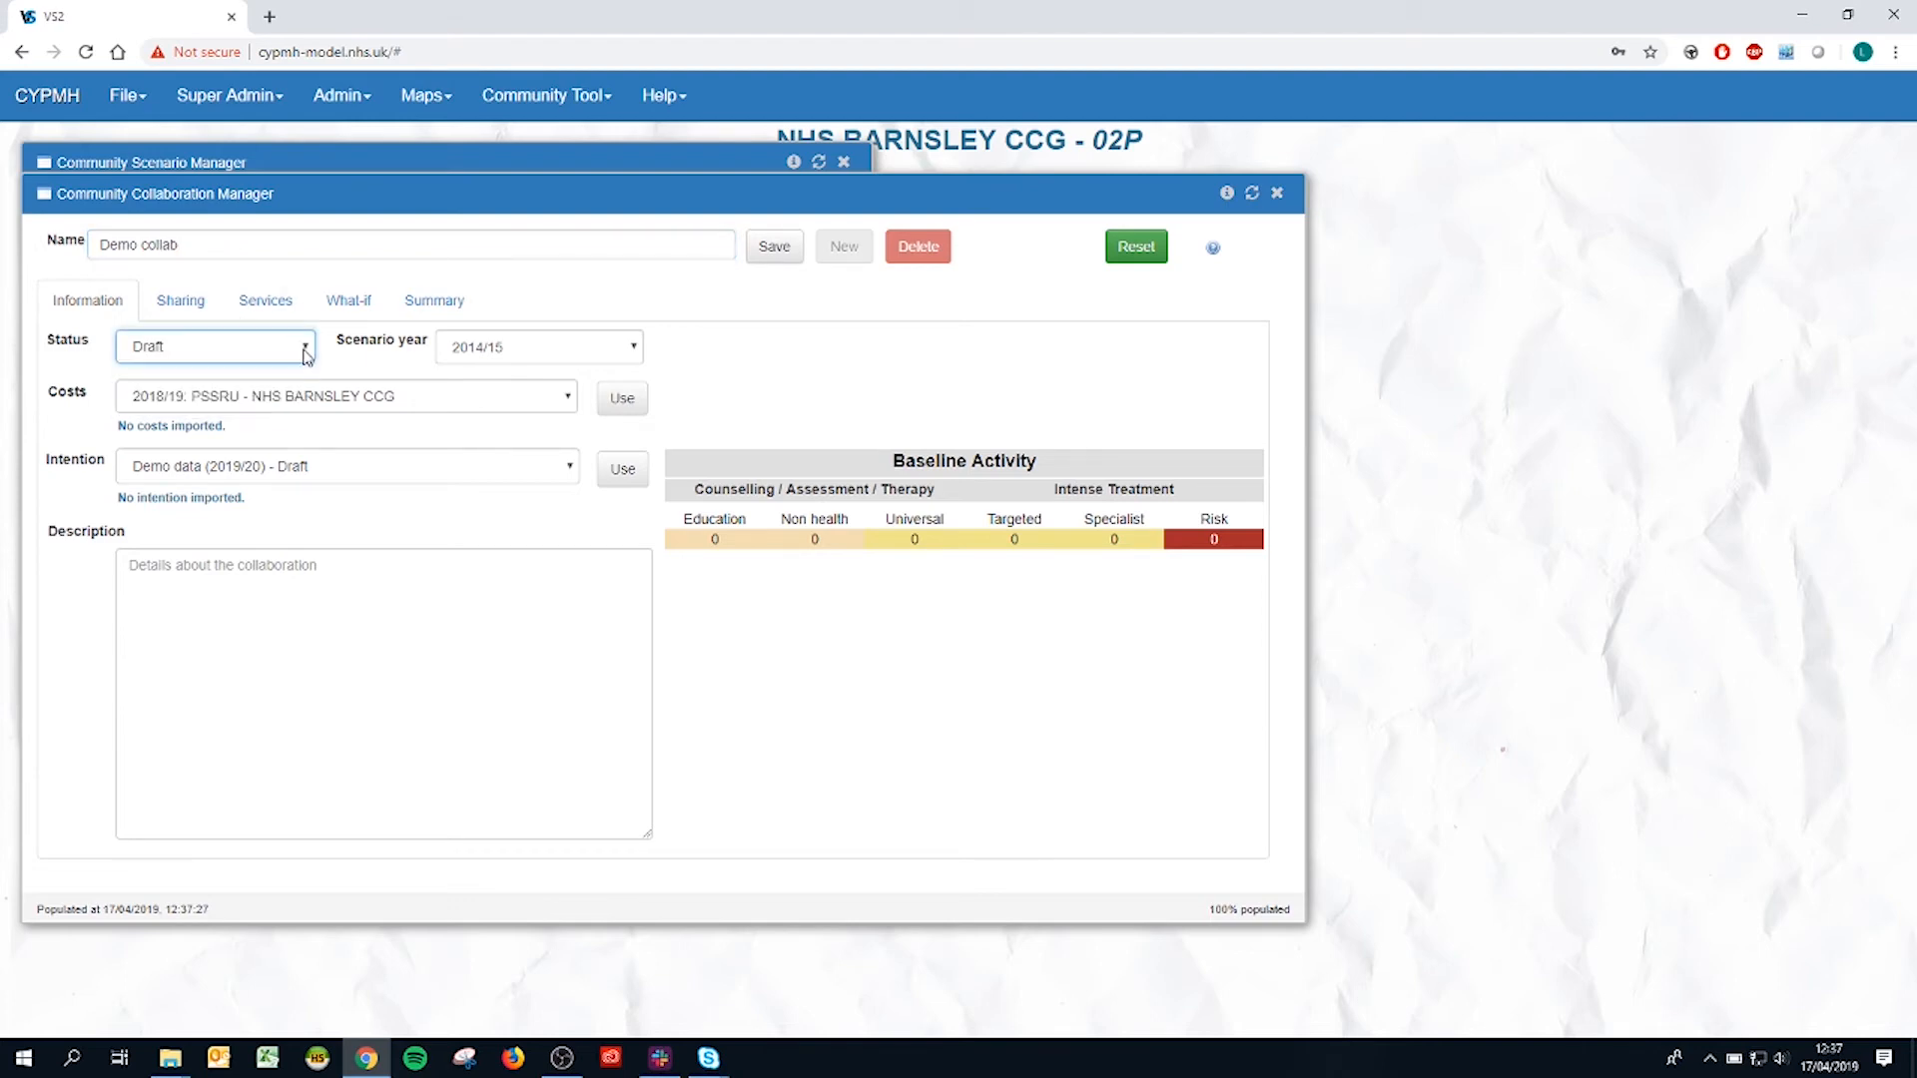
left_click(507, 353)
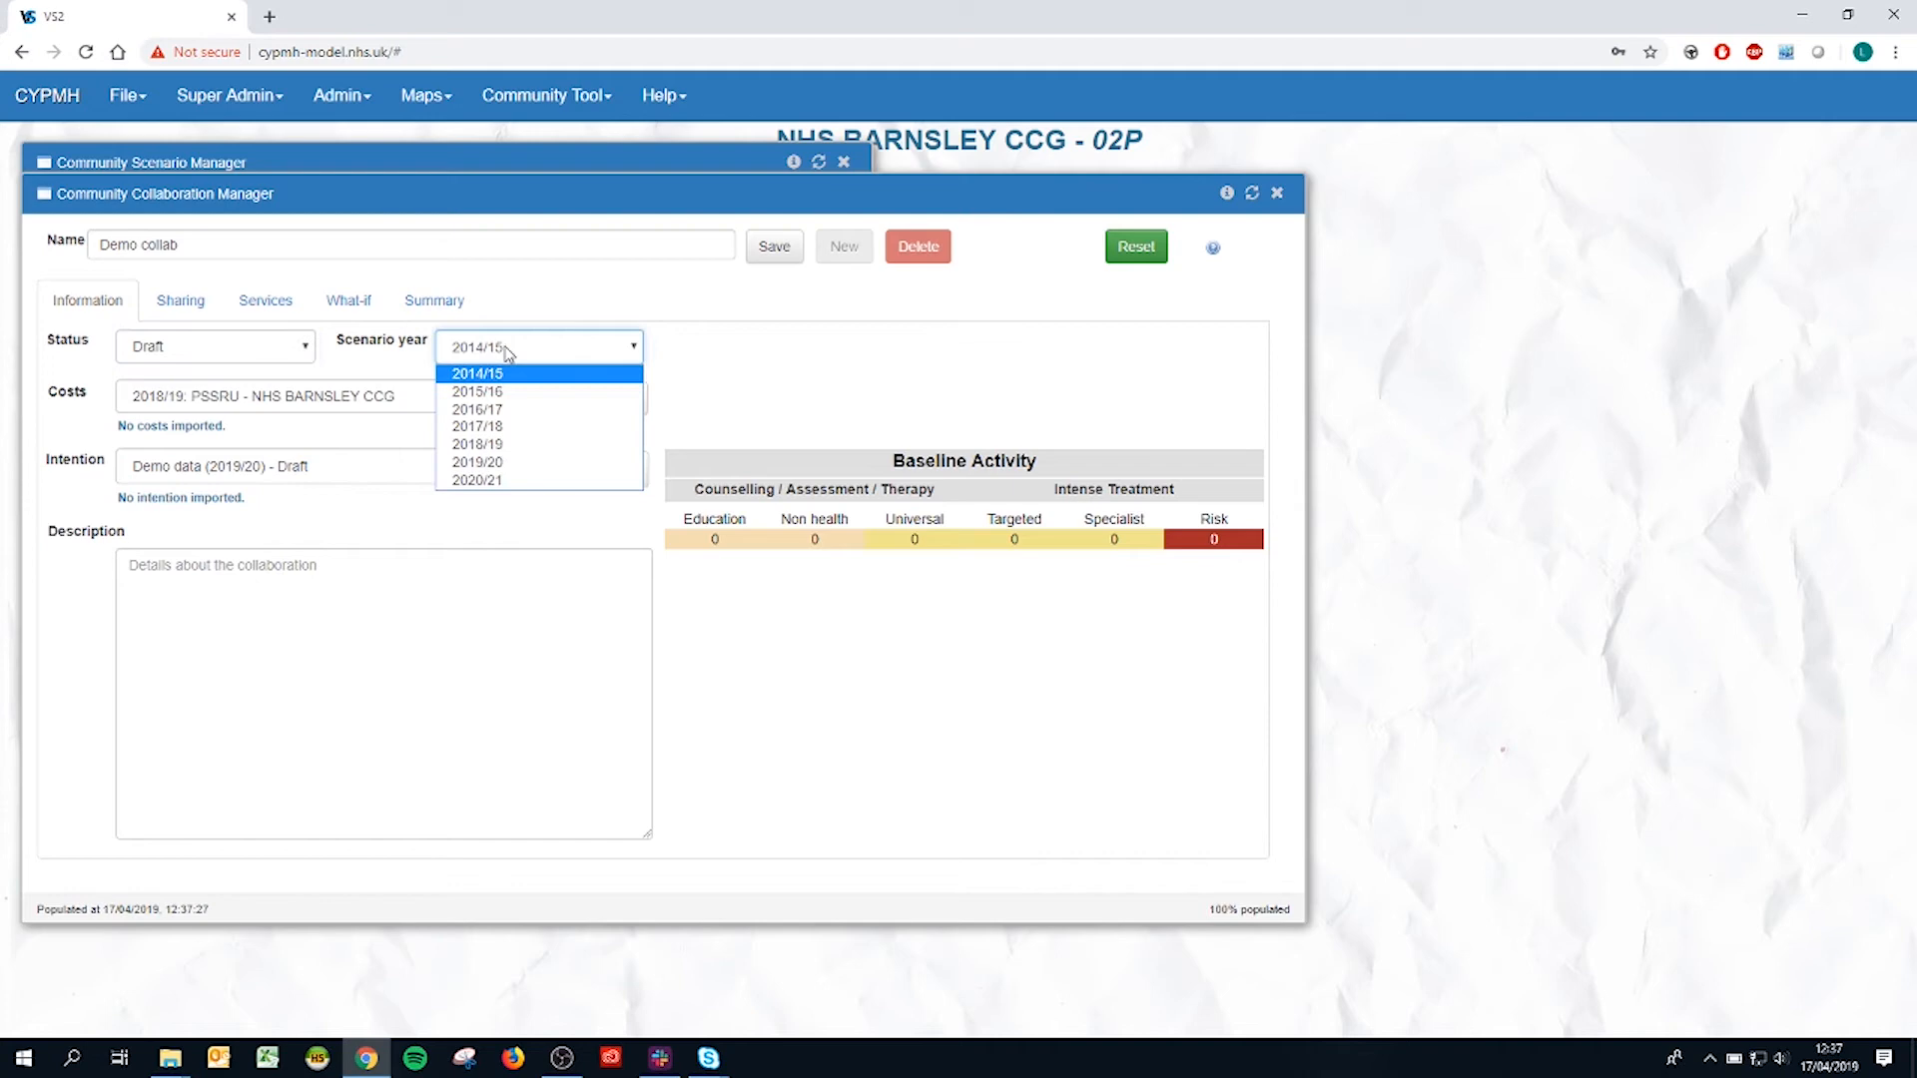
left_click(491, 462)
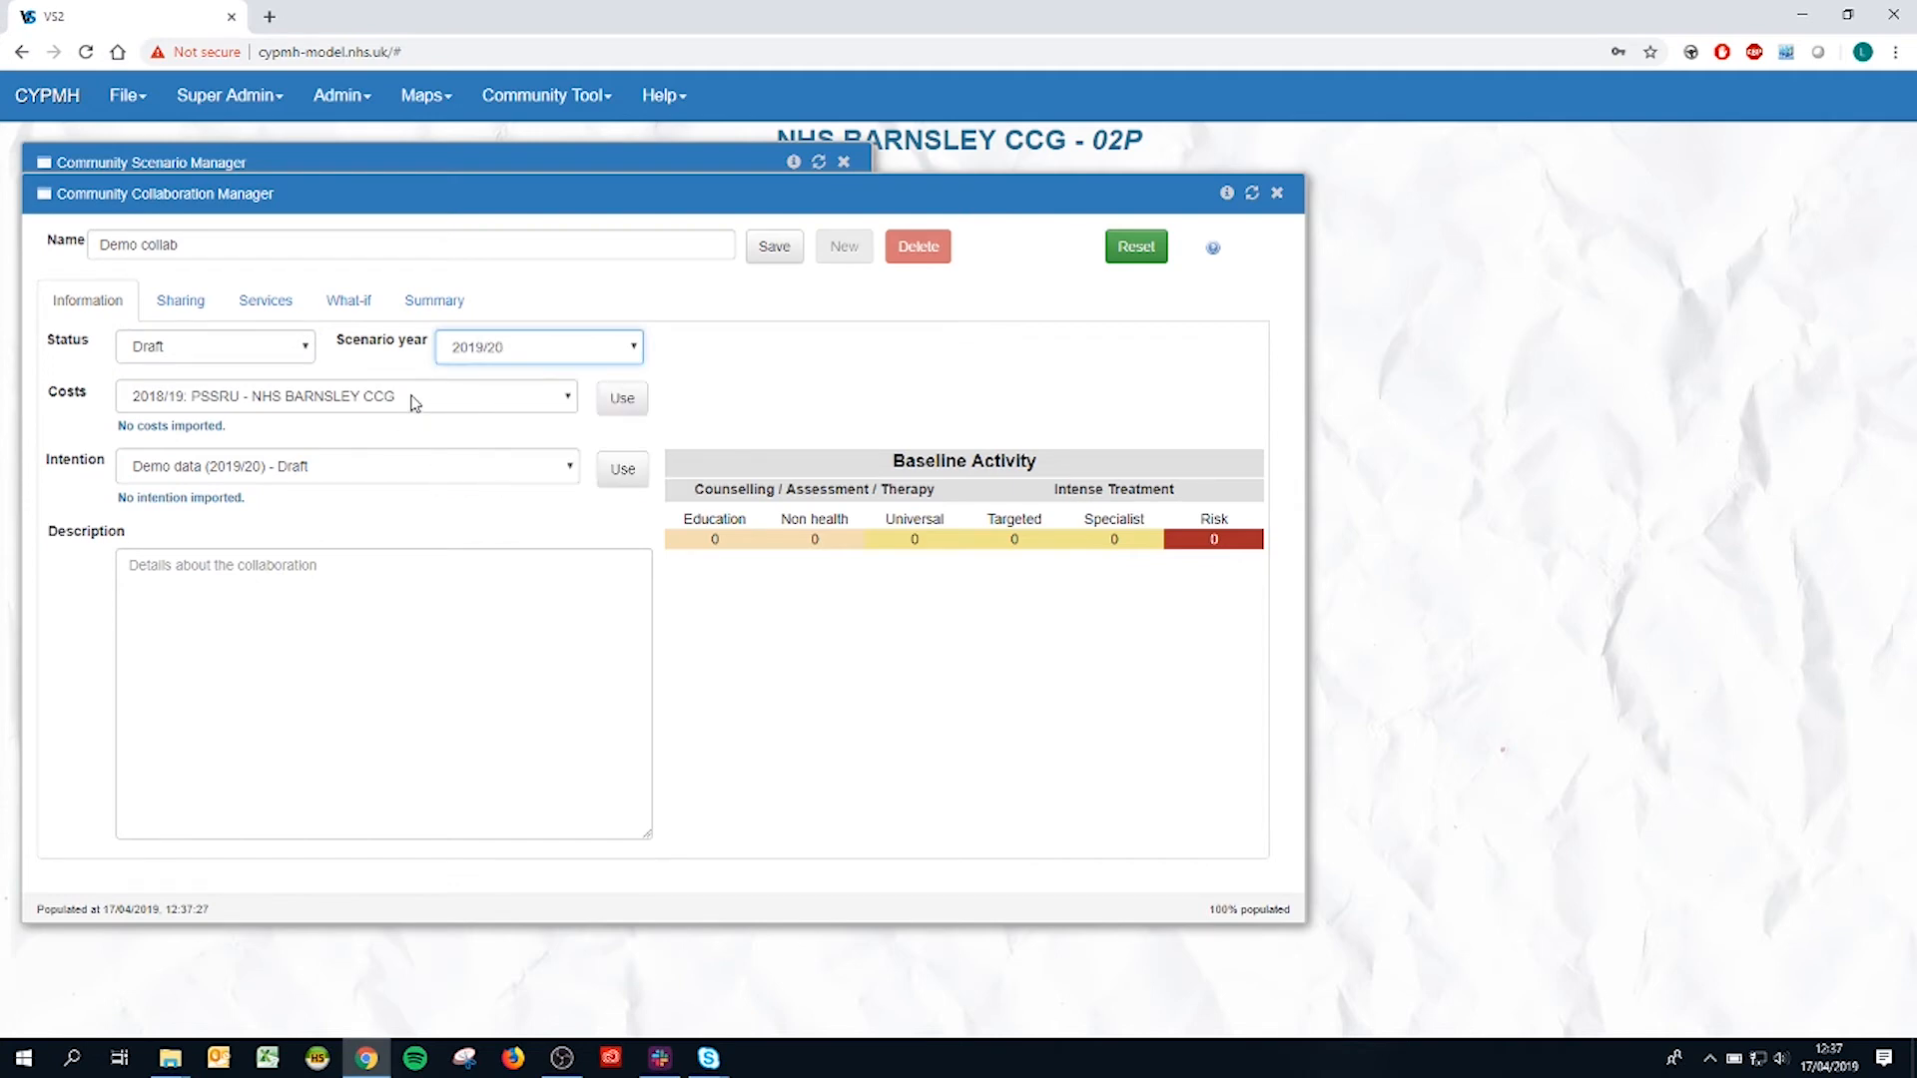
Step: Import the "2014/15: PSSRU - System" costs and the "Demo data (2019/20) - Draft" intention into the collaboration
left_click(414, 402)
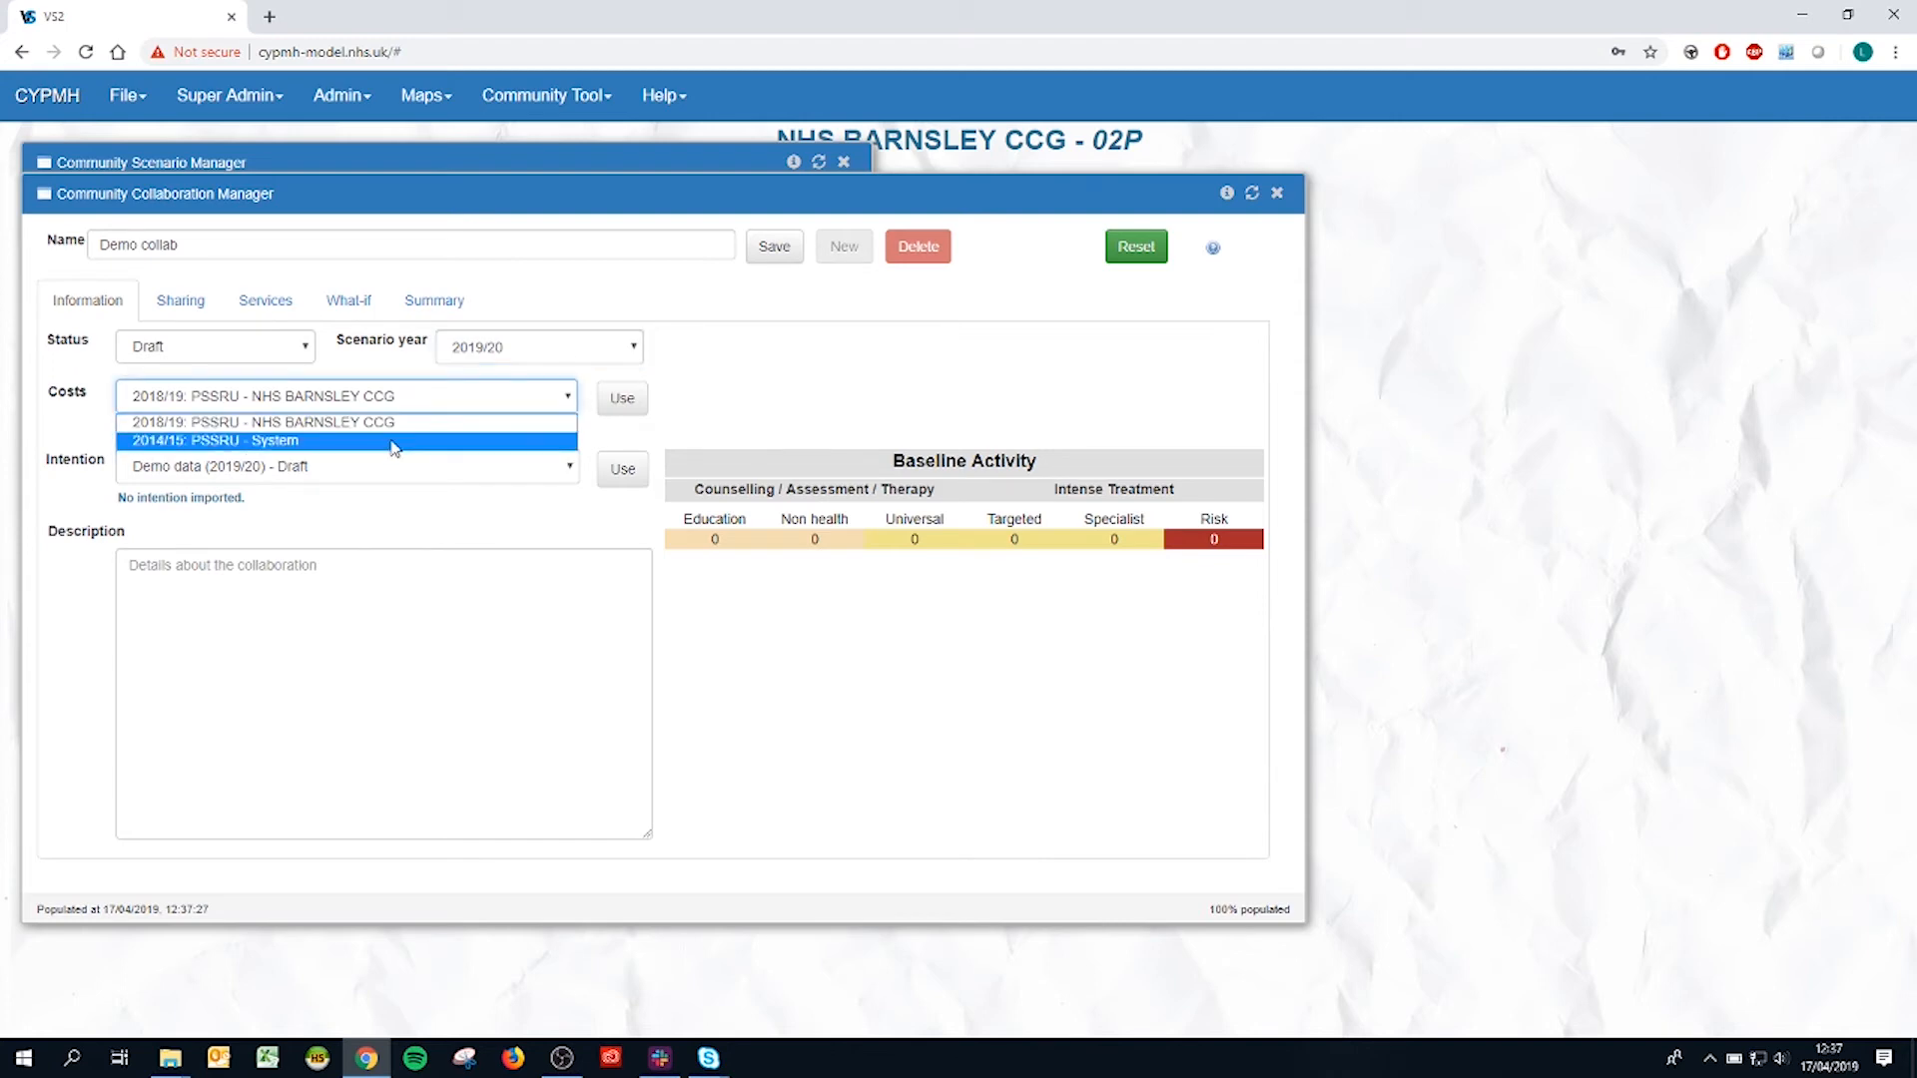
left_click(407, 441)
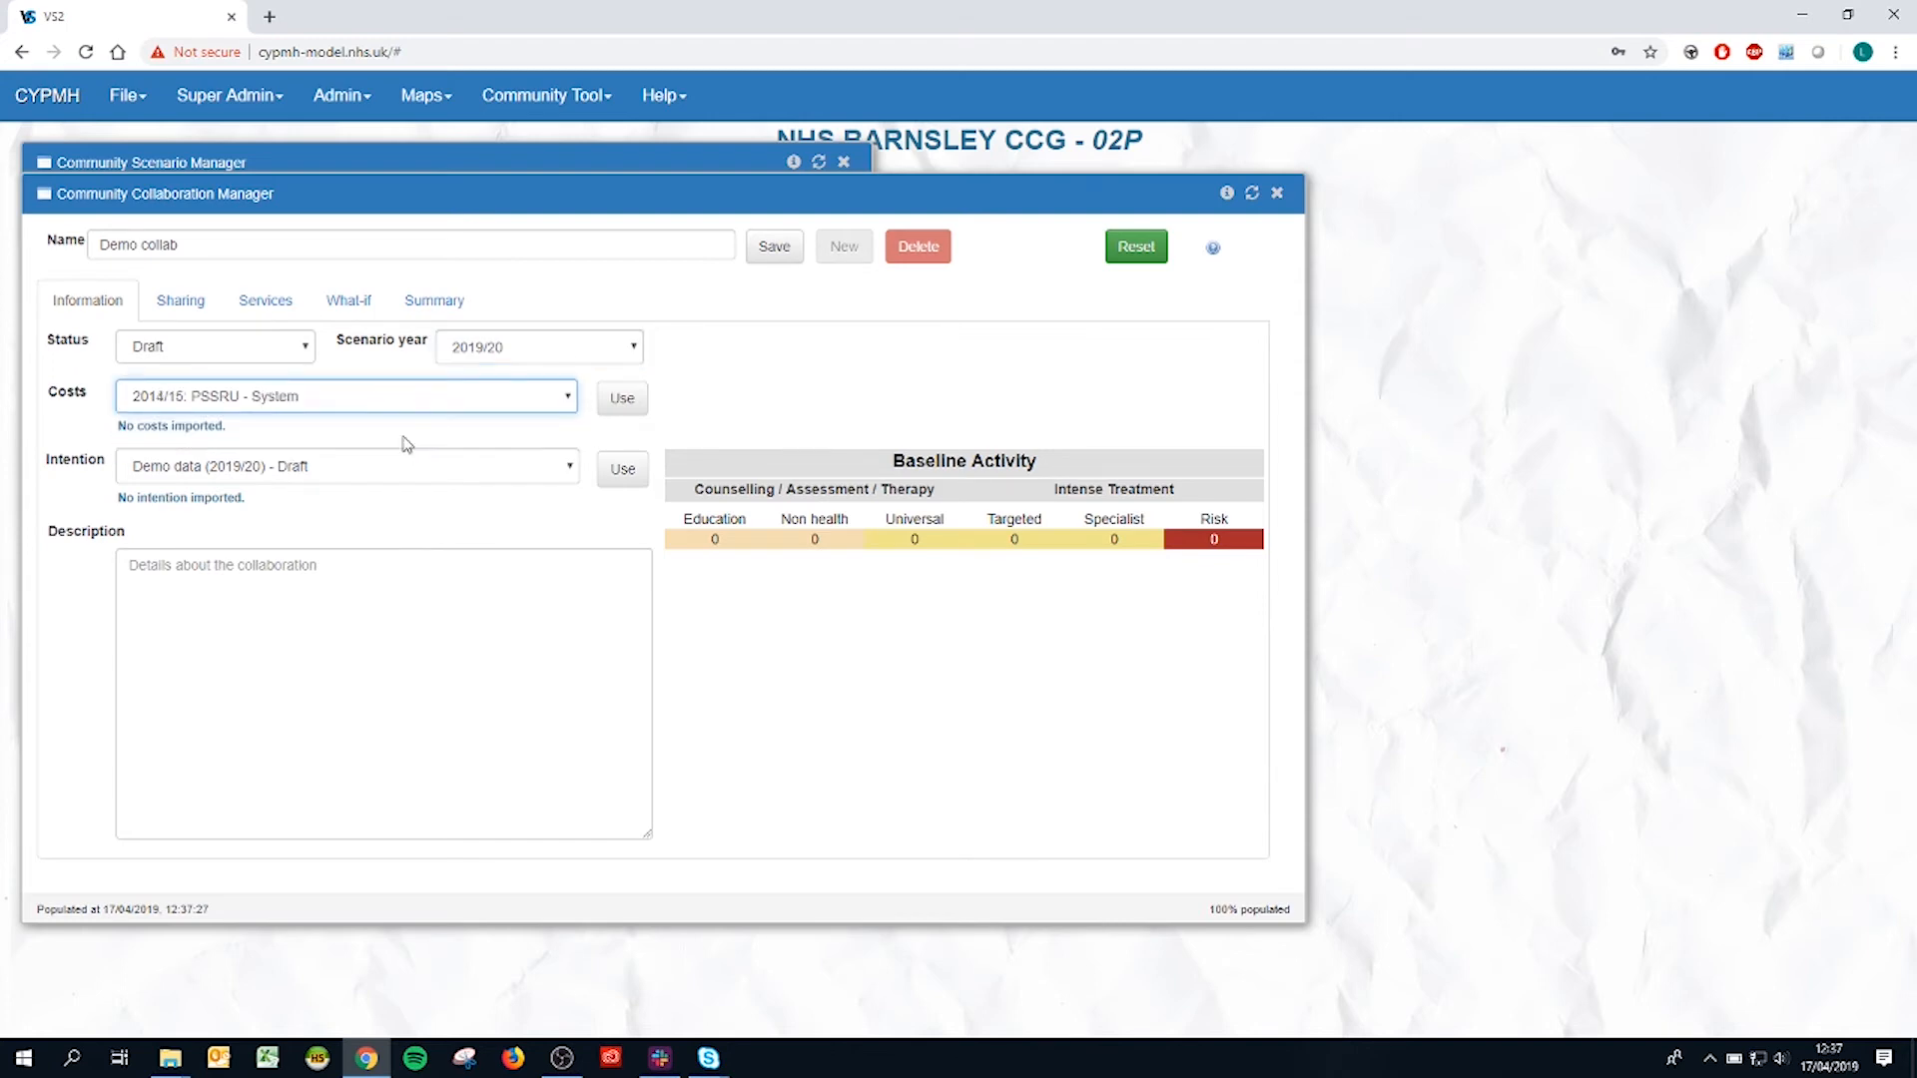
left_click(604, 401)
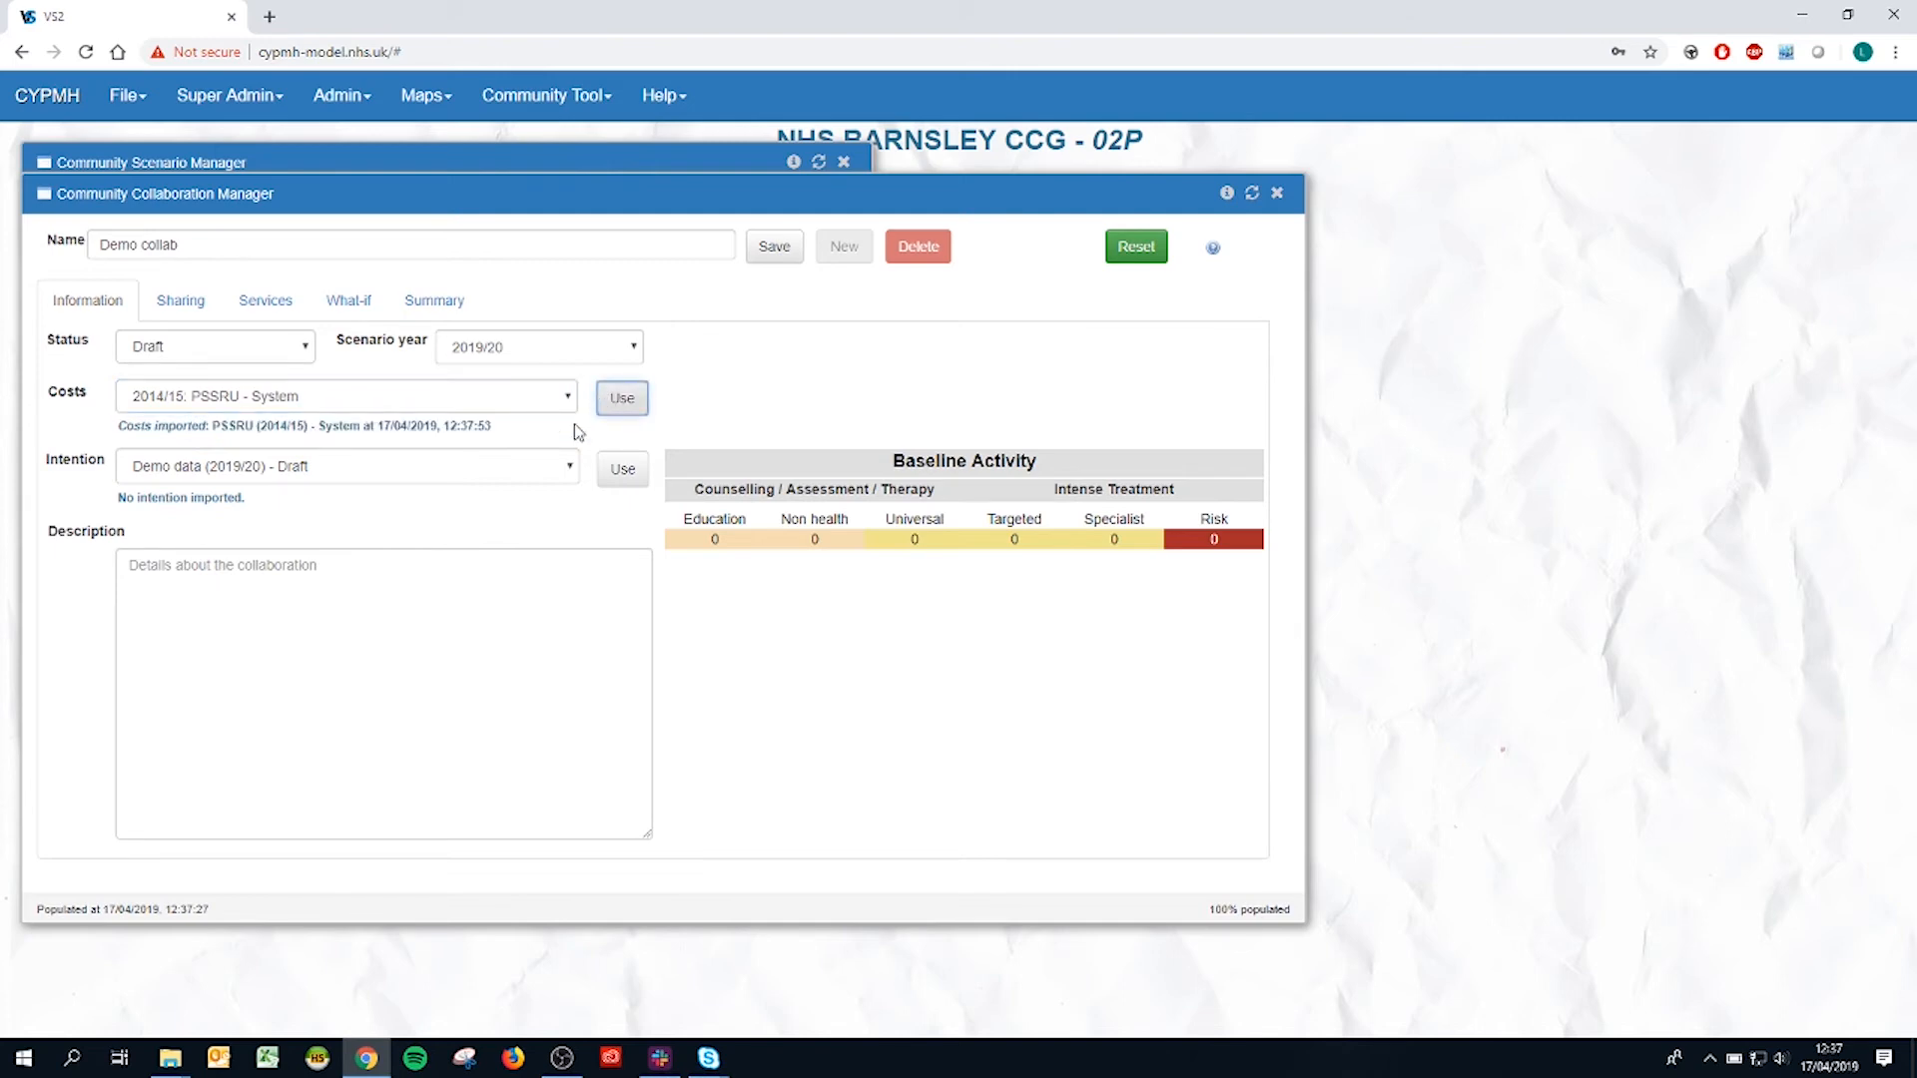
left_click(519, 478)
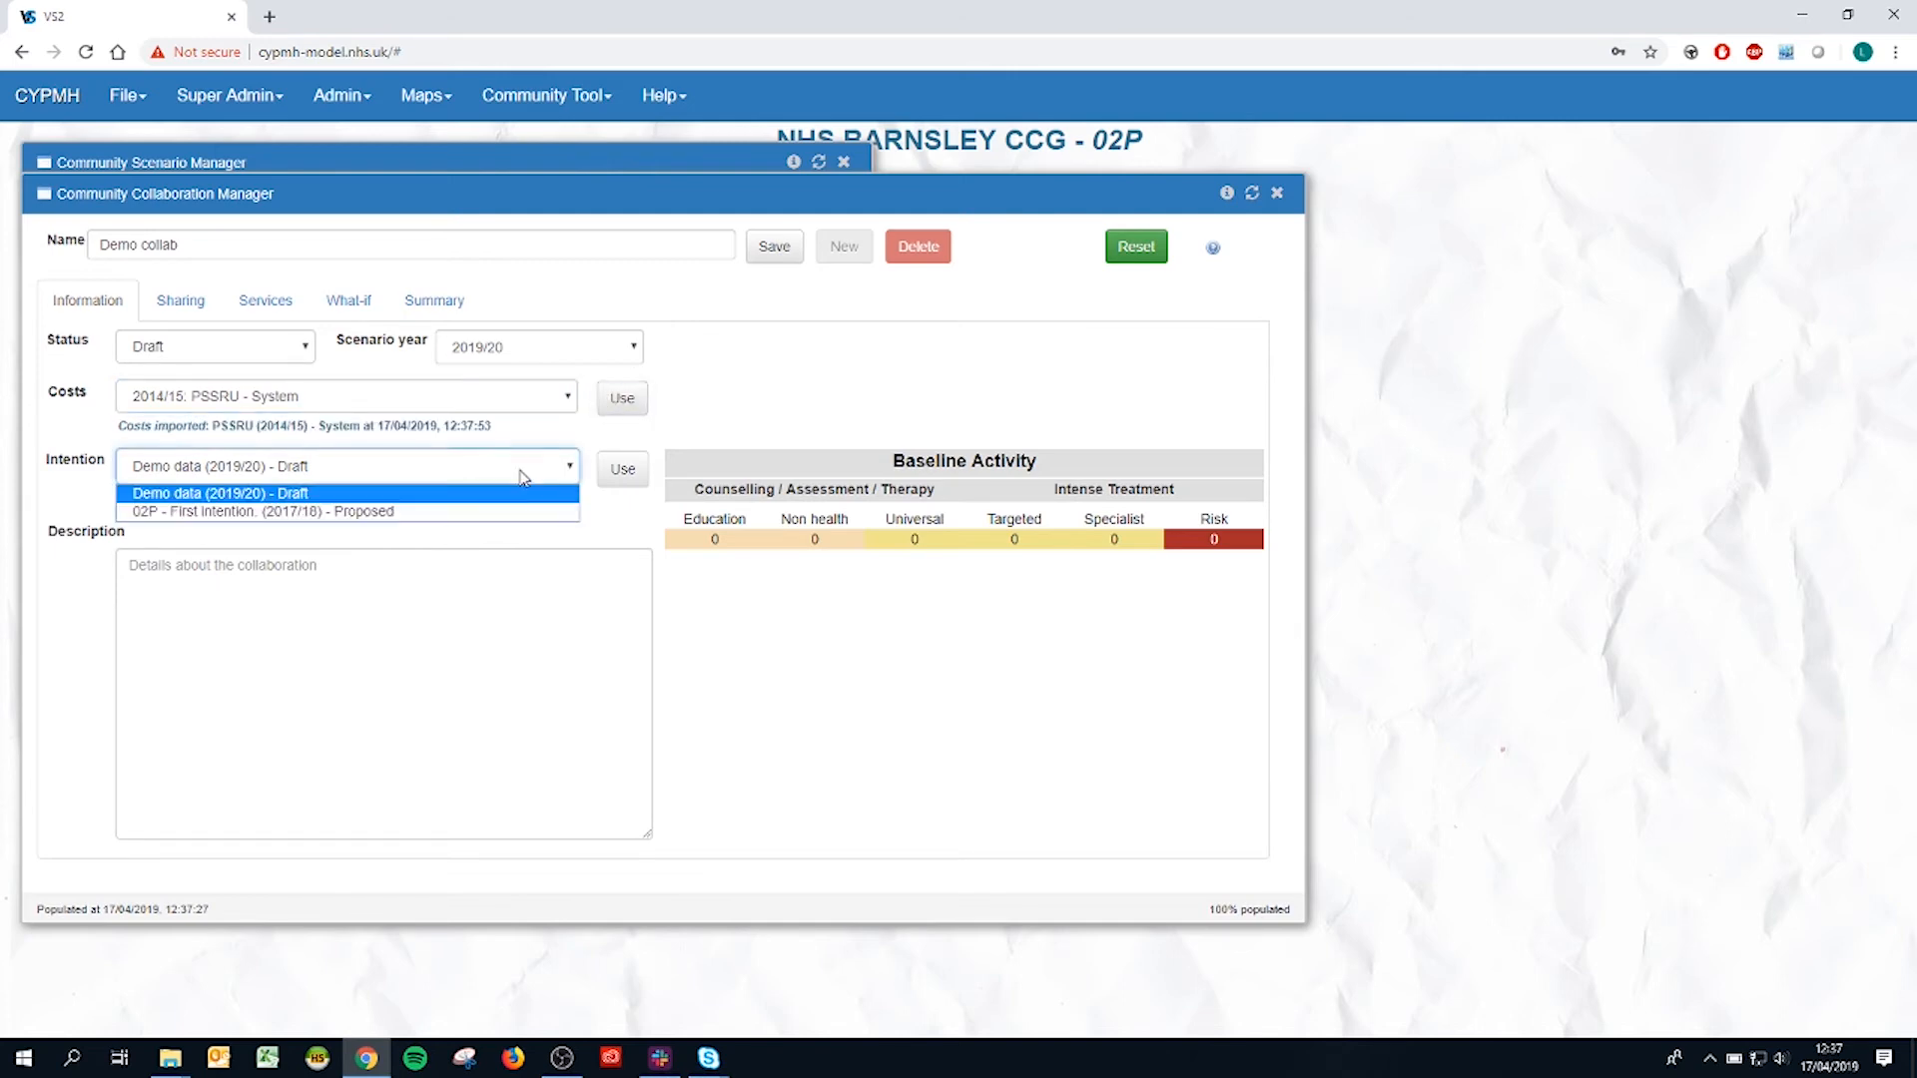
left_click(321, 494)
left_click(619, 475)
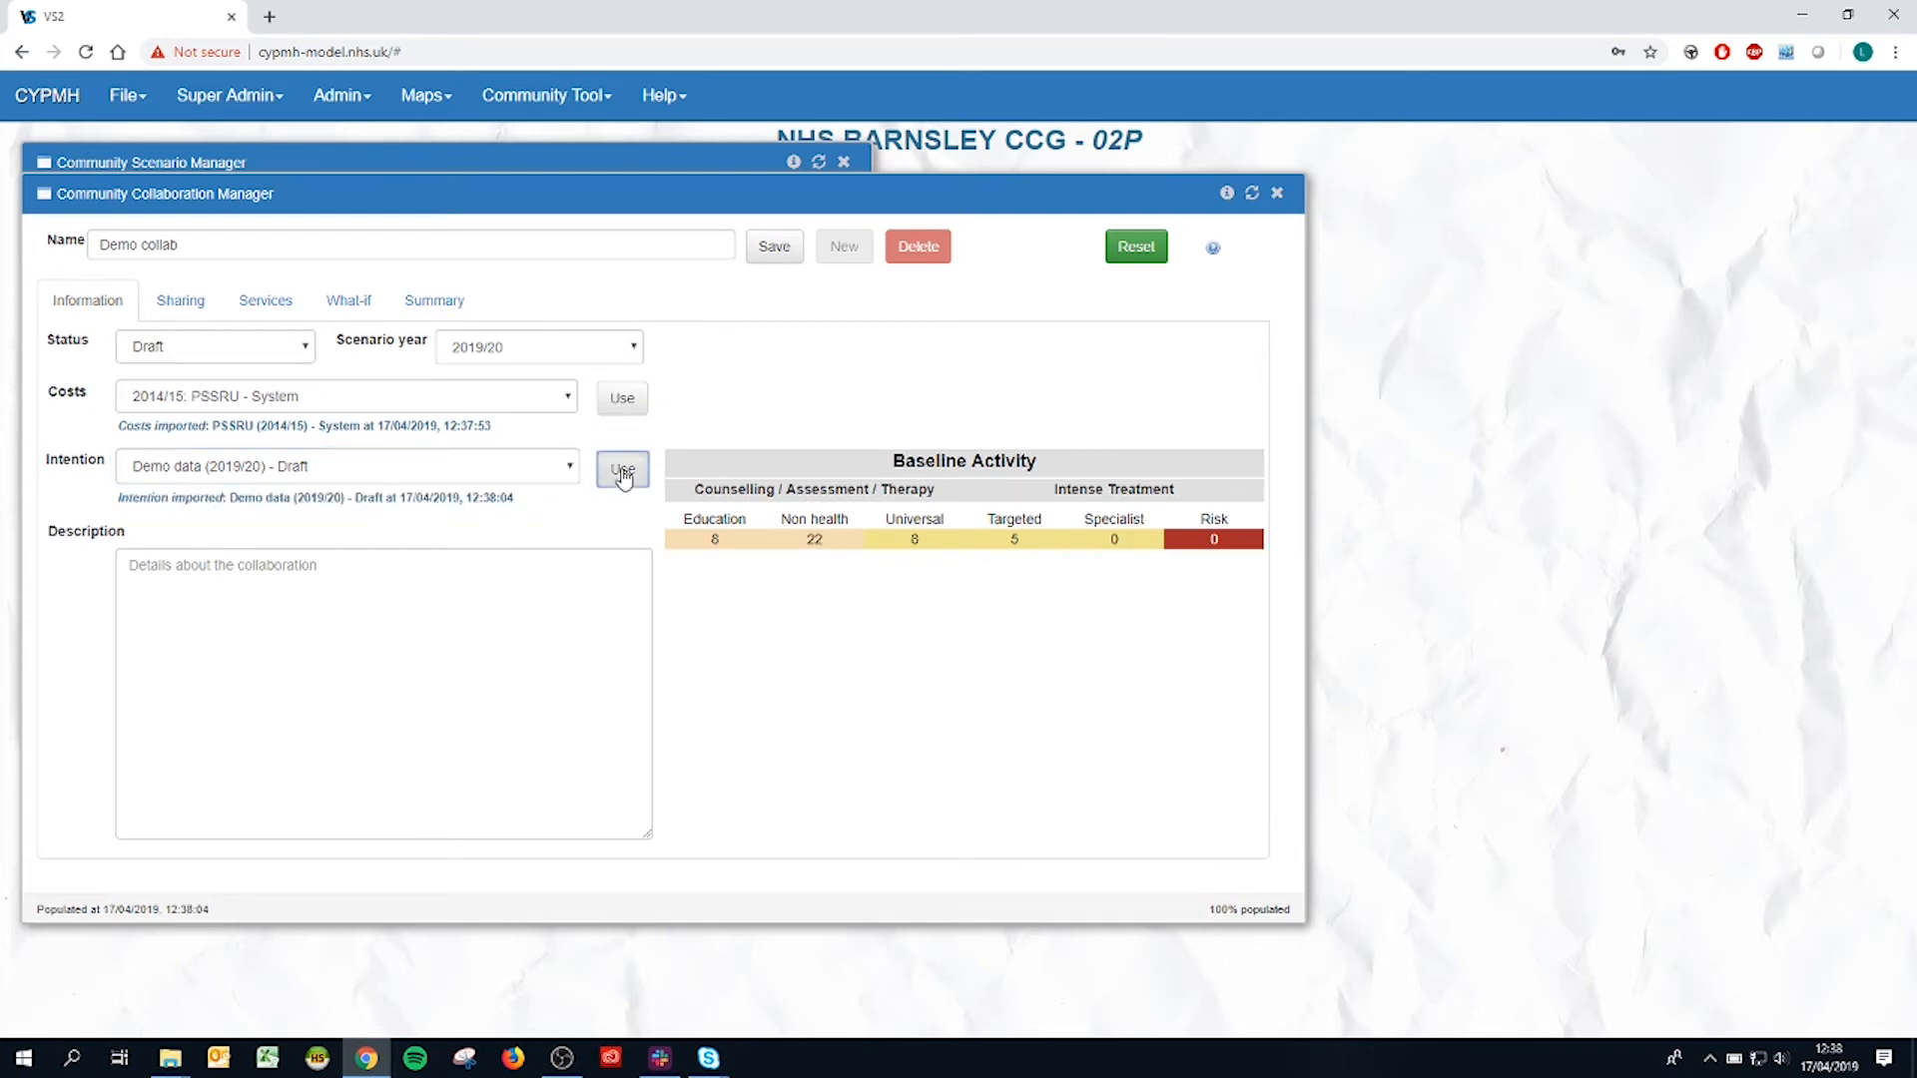
Step: Create a new service in the collaboration based on "Demo 2: Education 10 cases"
left_click(314, 565)
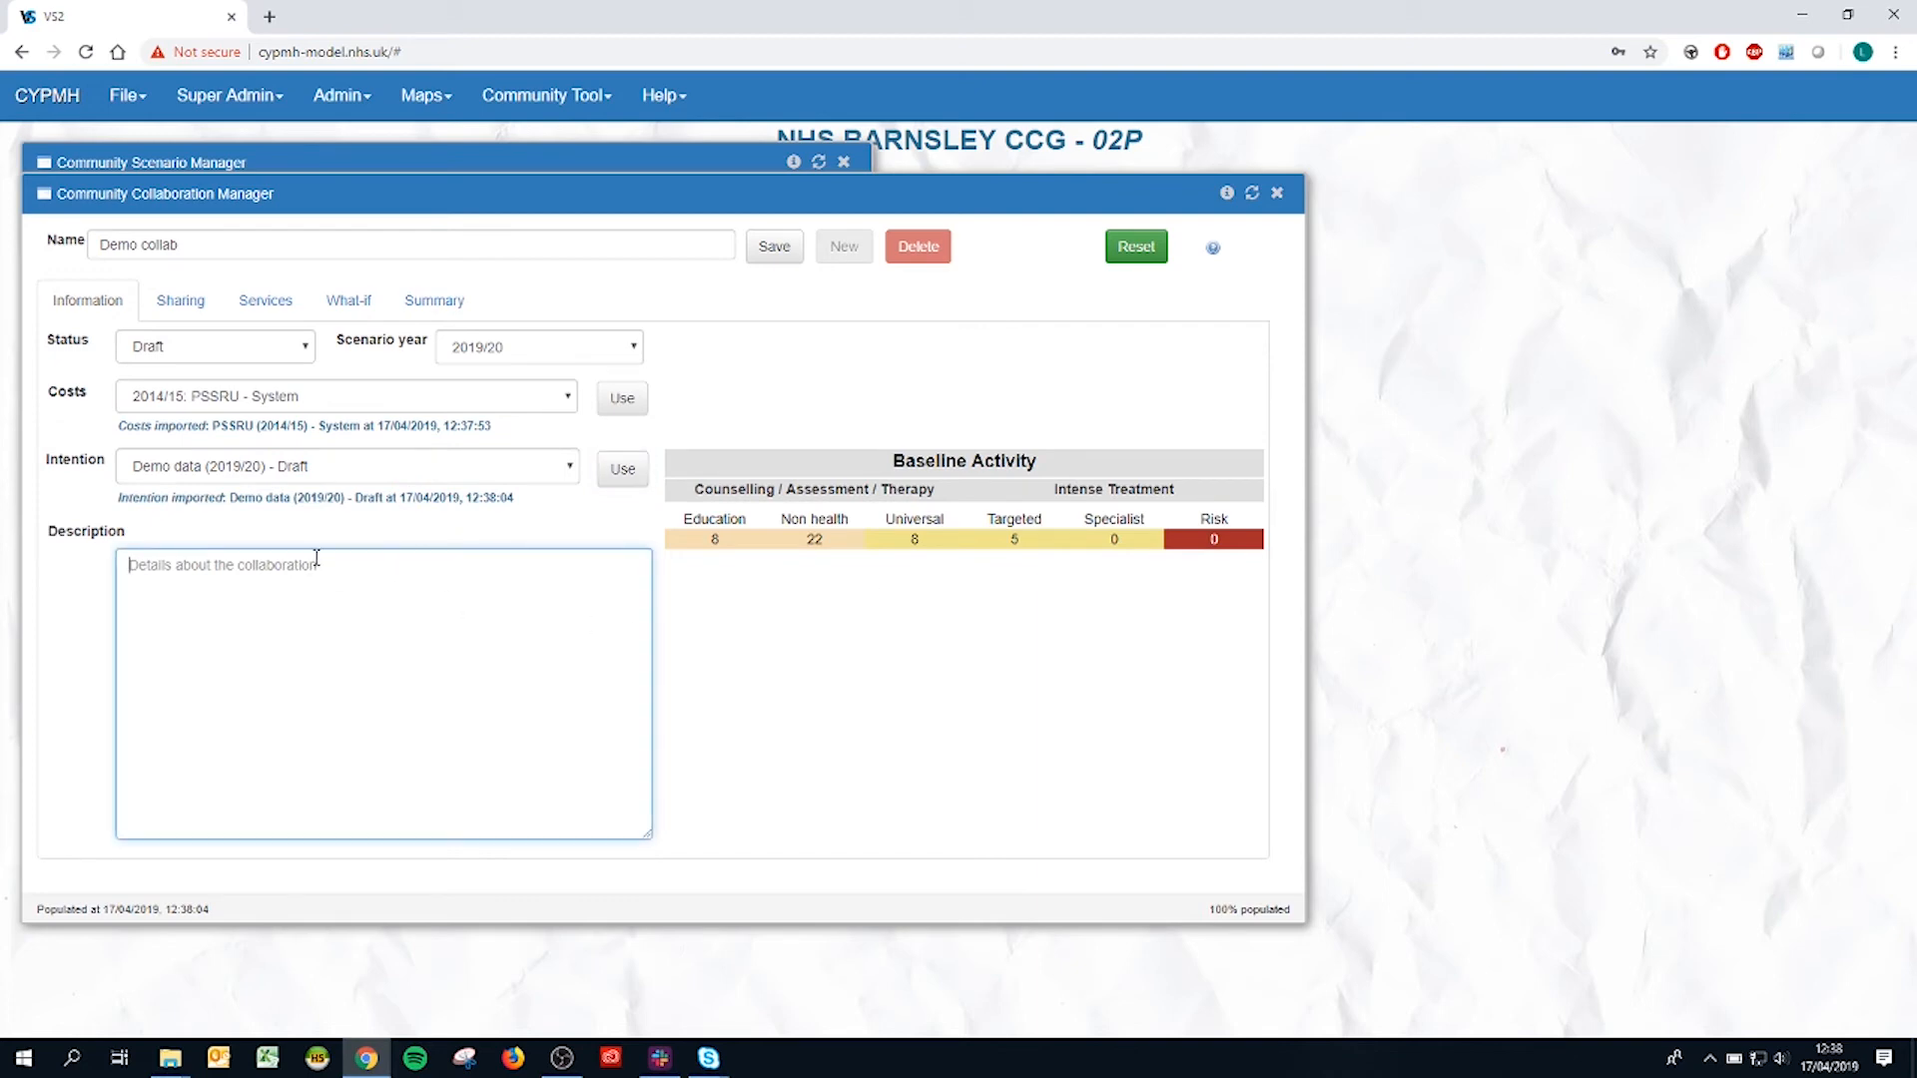
left_click(292, 319)
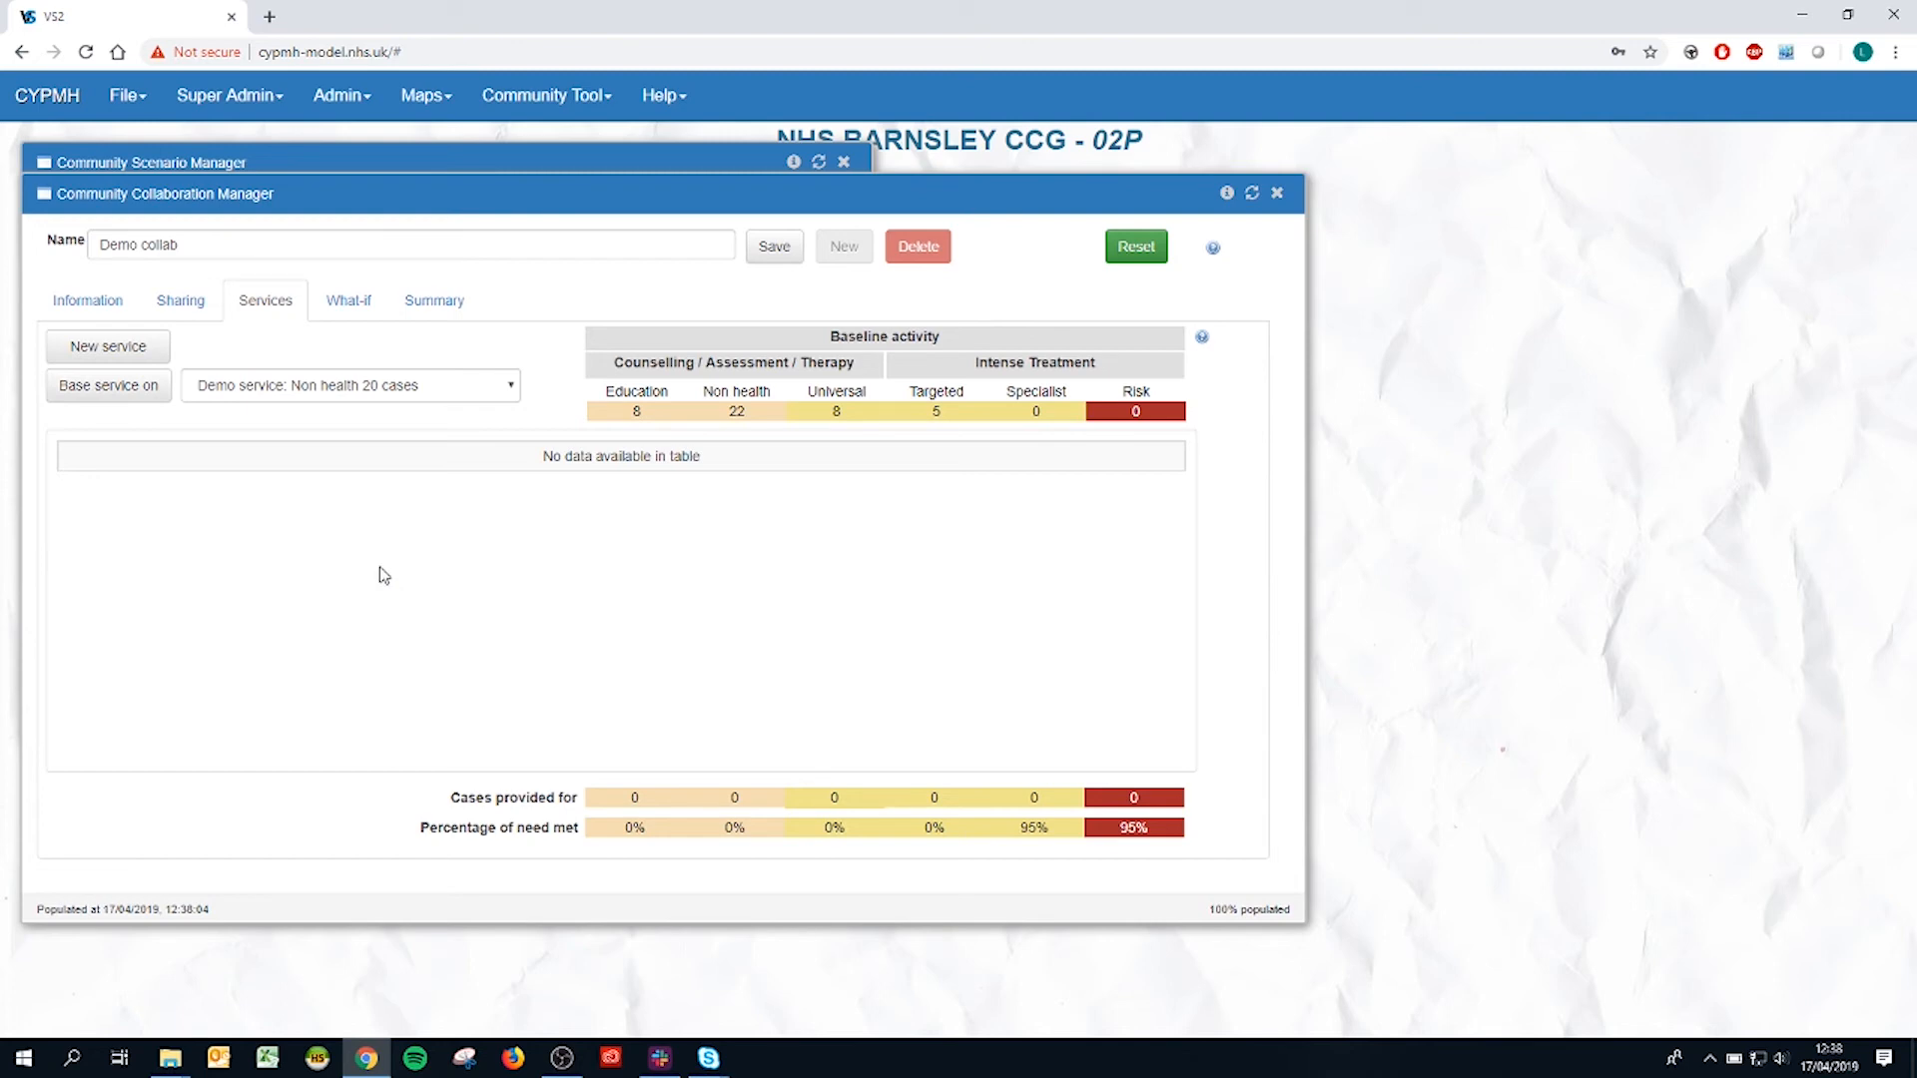
left_click(419, 387)
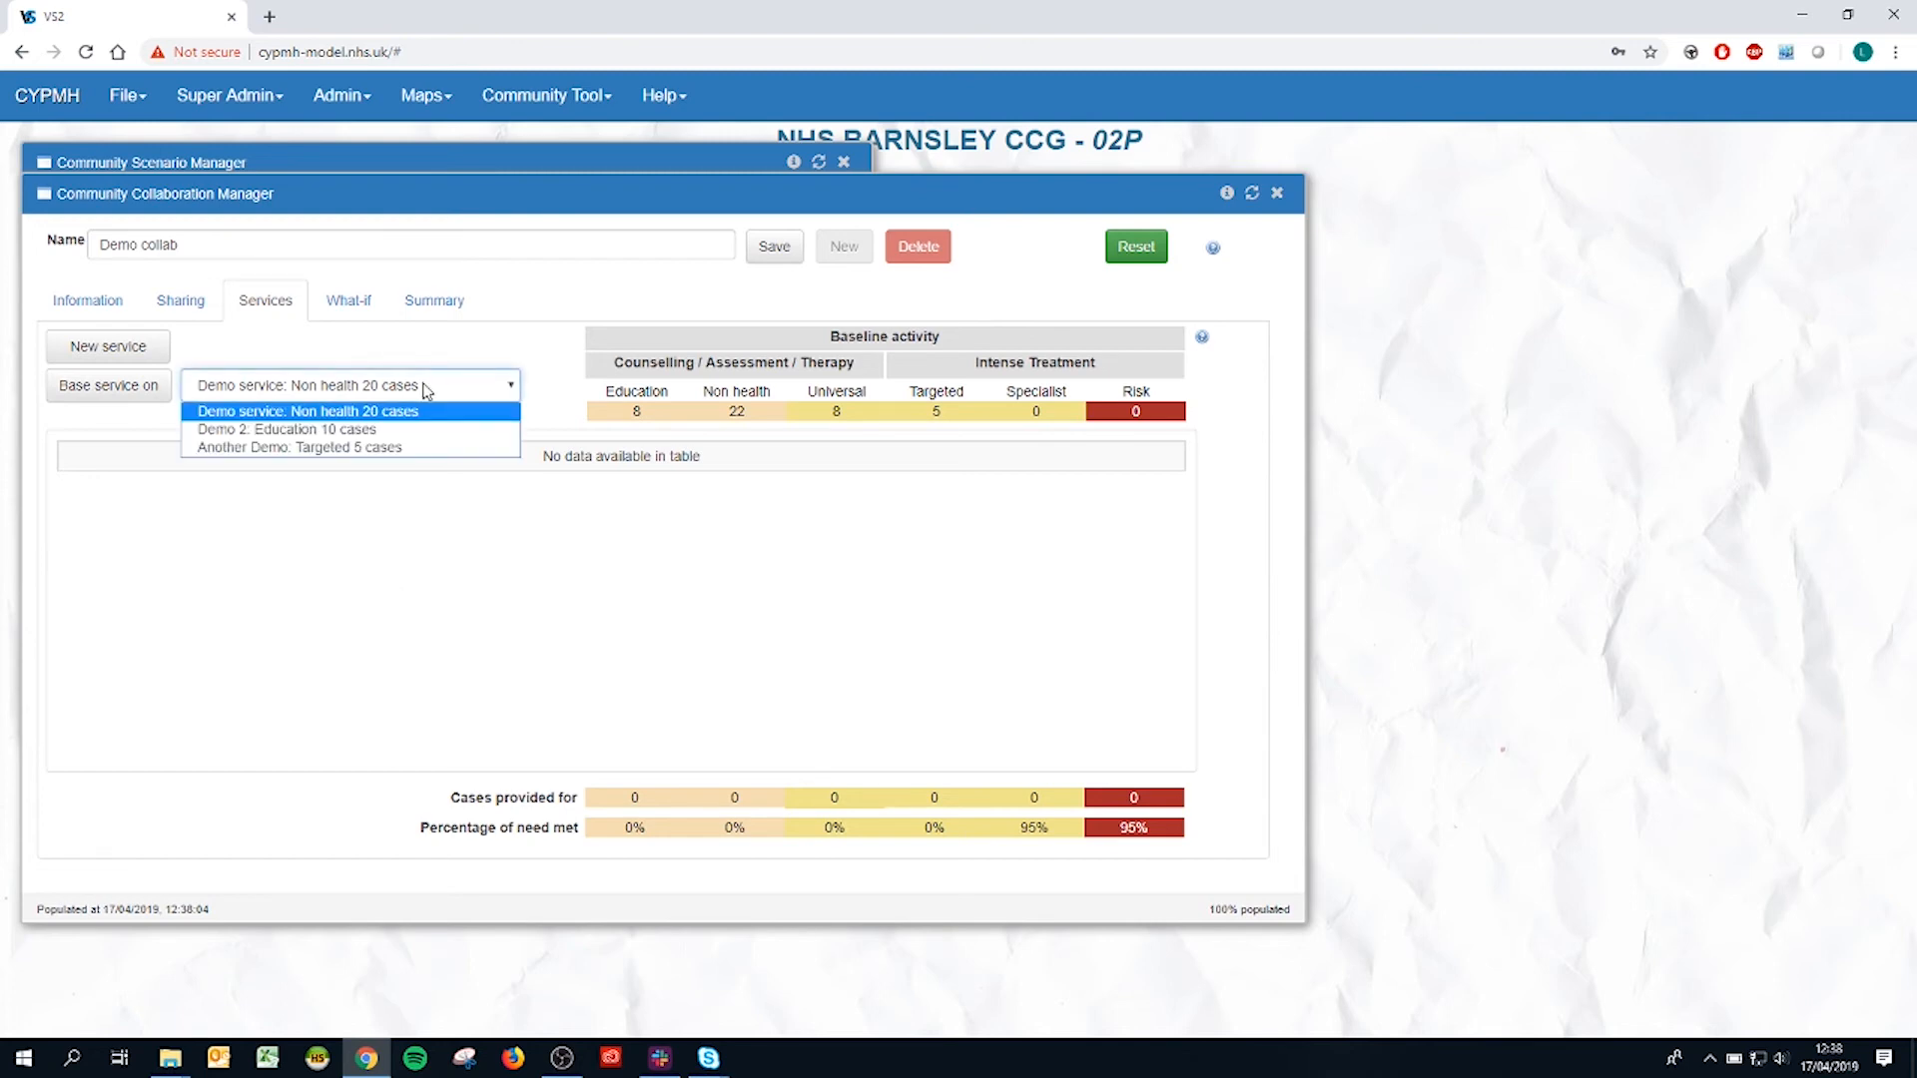
left_click(419, 432)
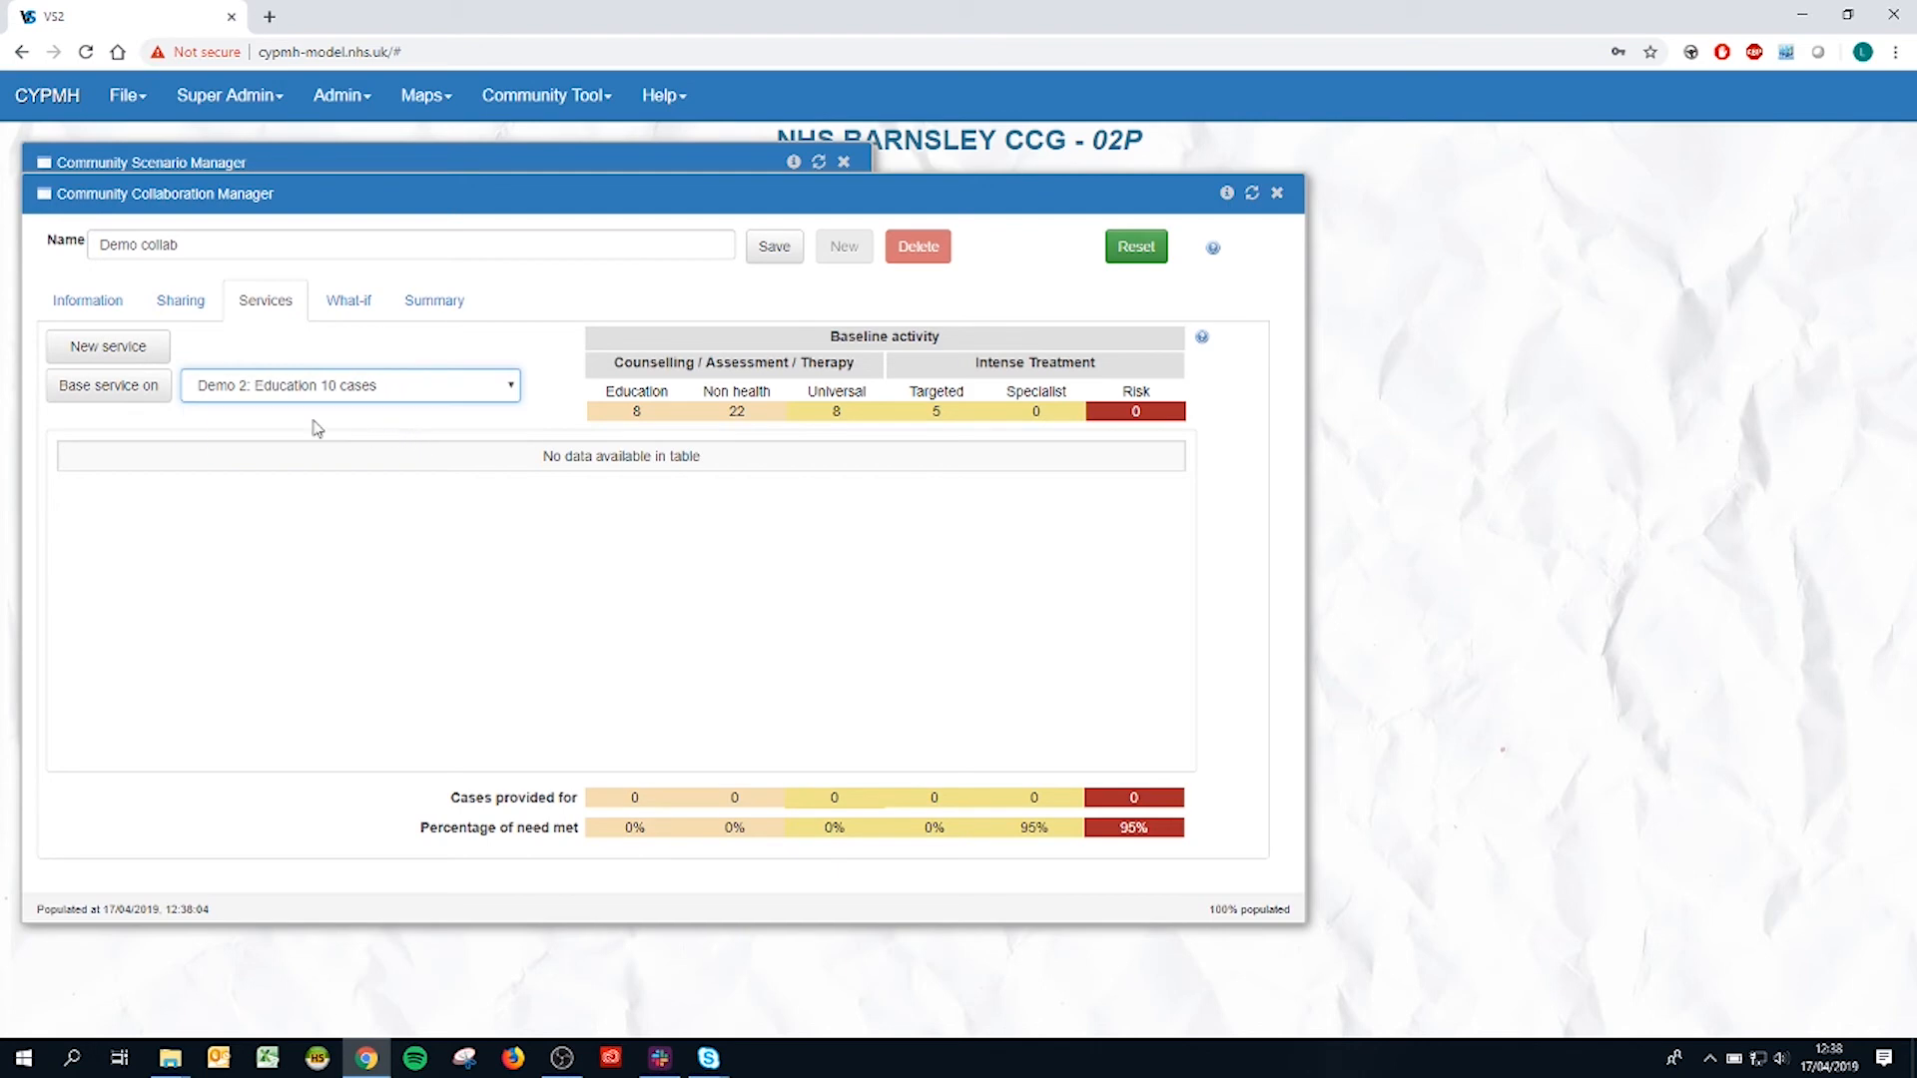
left_click(124, 397)
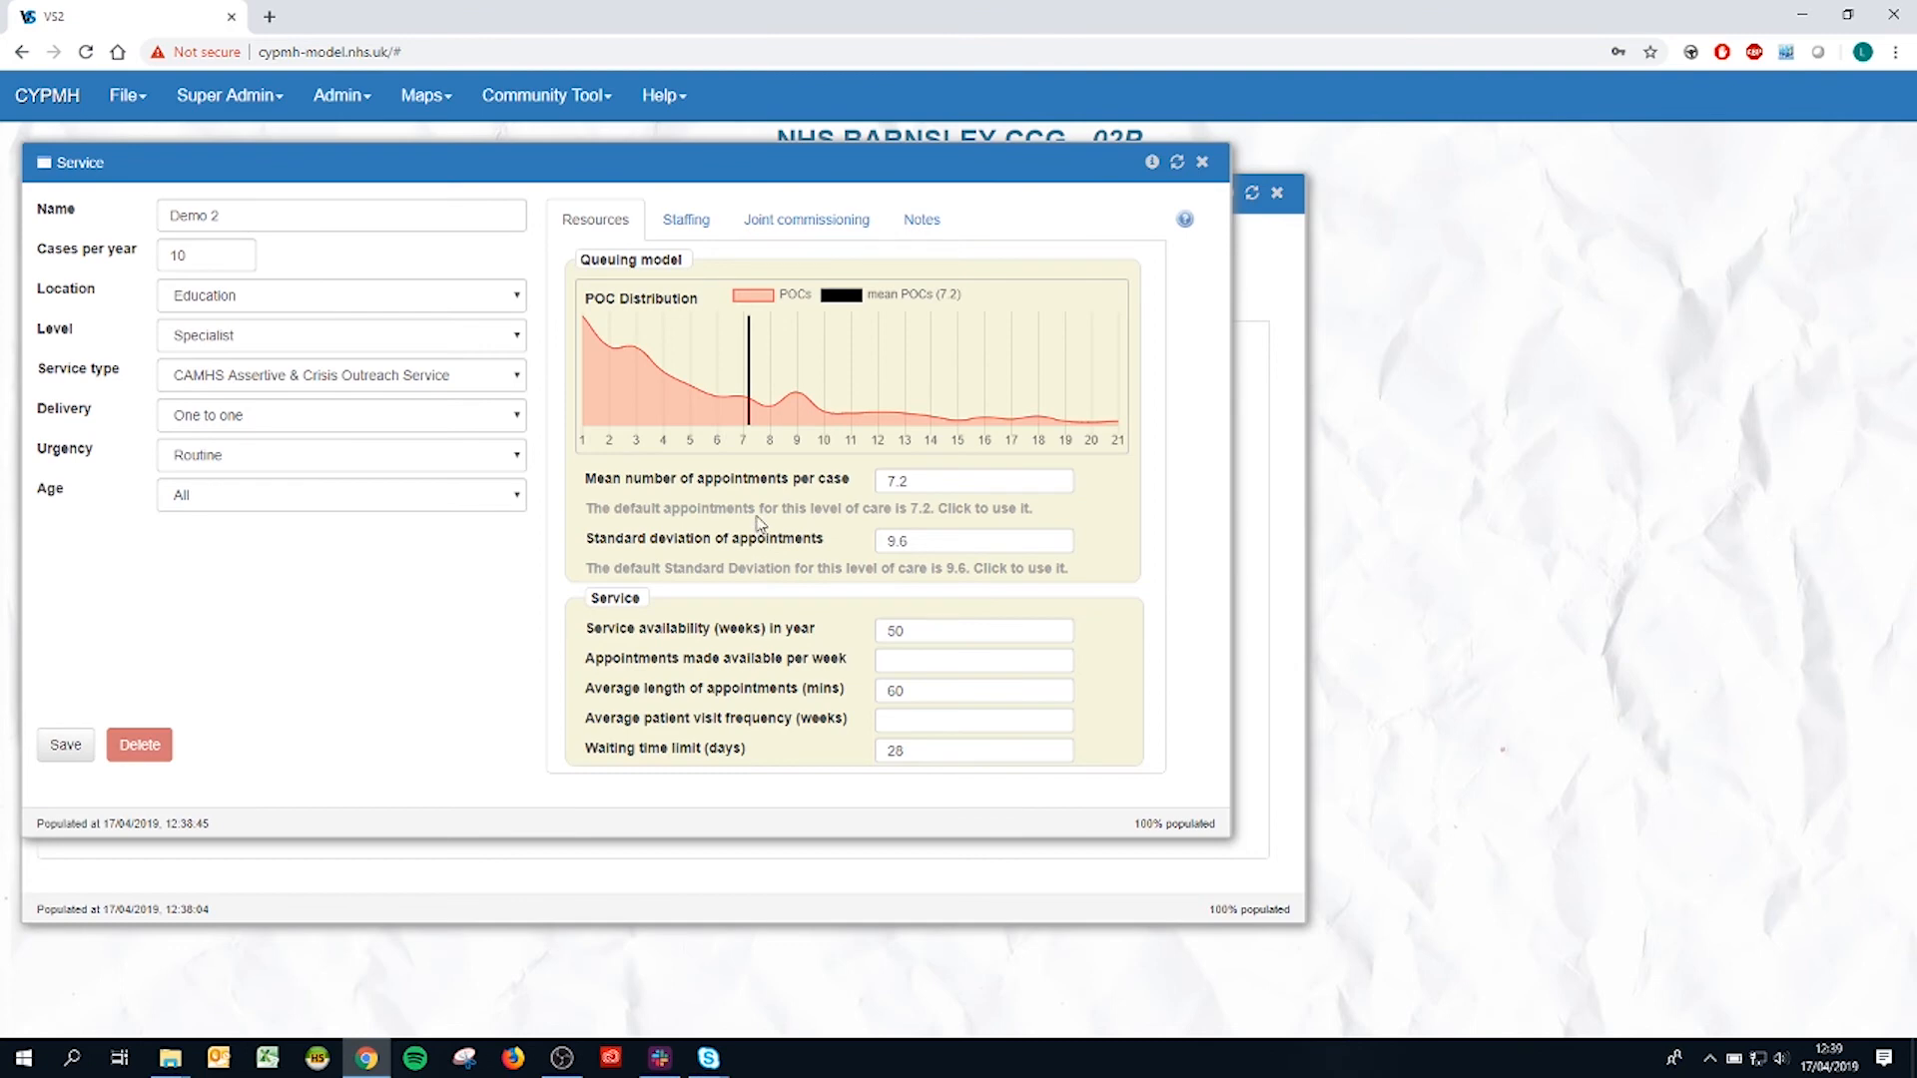
Step: Set the service's appointments made available per week to 25 and its average patient visit frequency to 2 weeks
mouse_move(843, 663)
left_click(908, 661)
type("25")
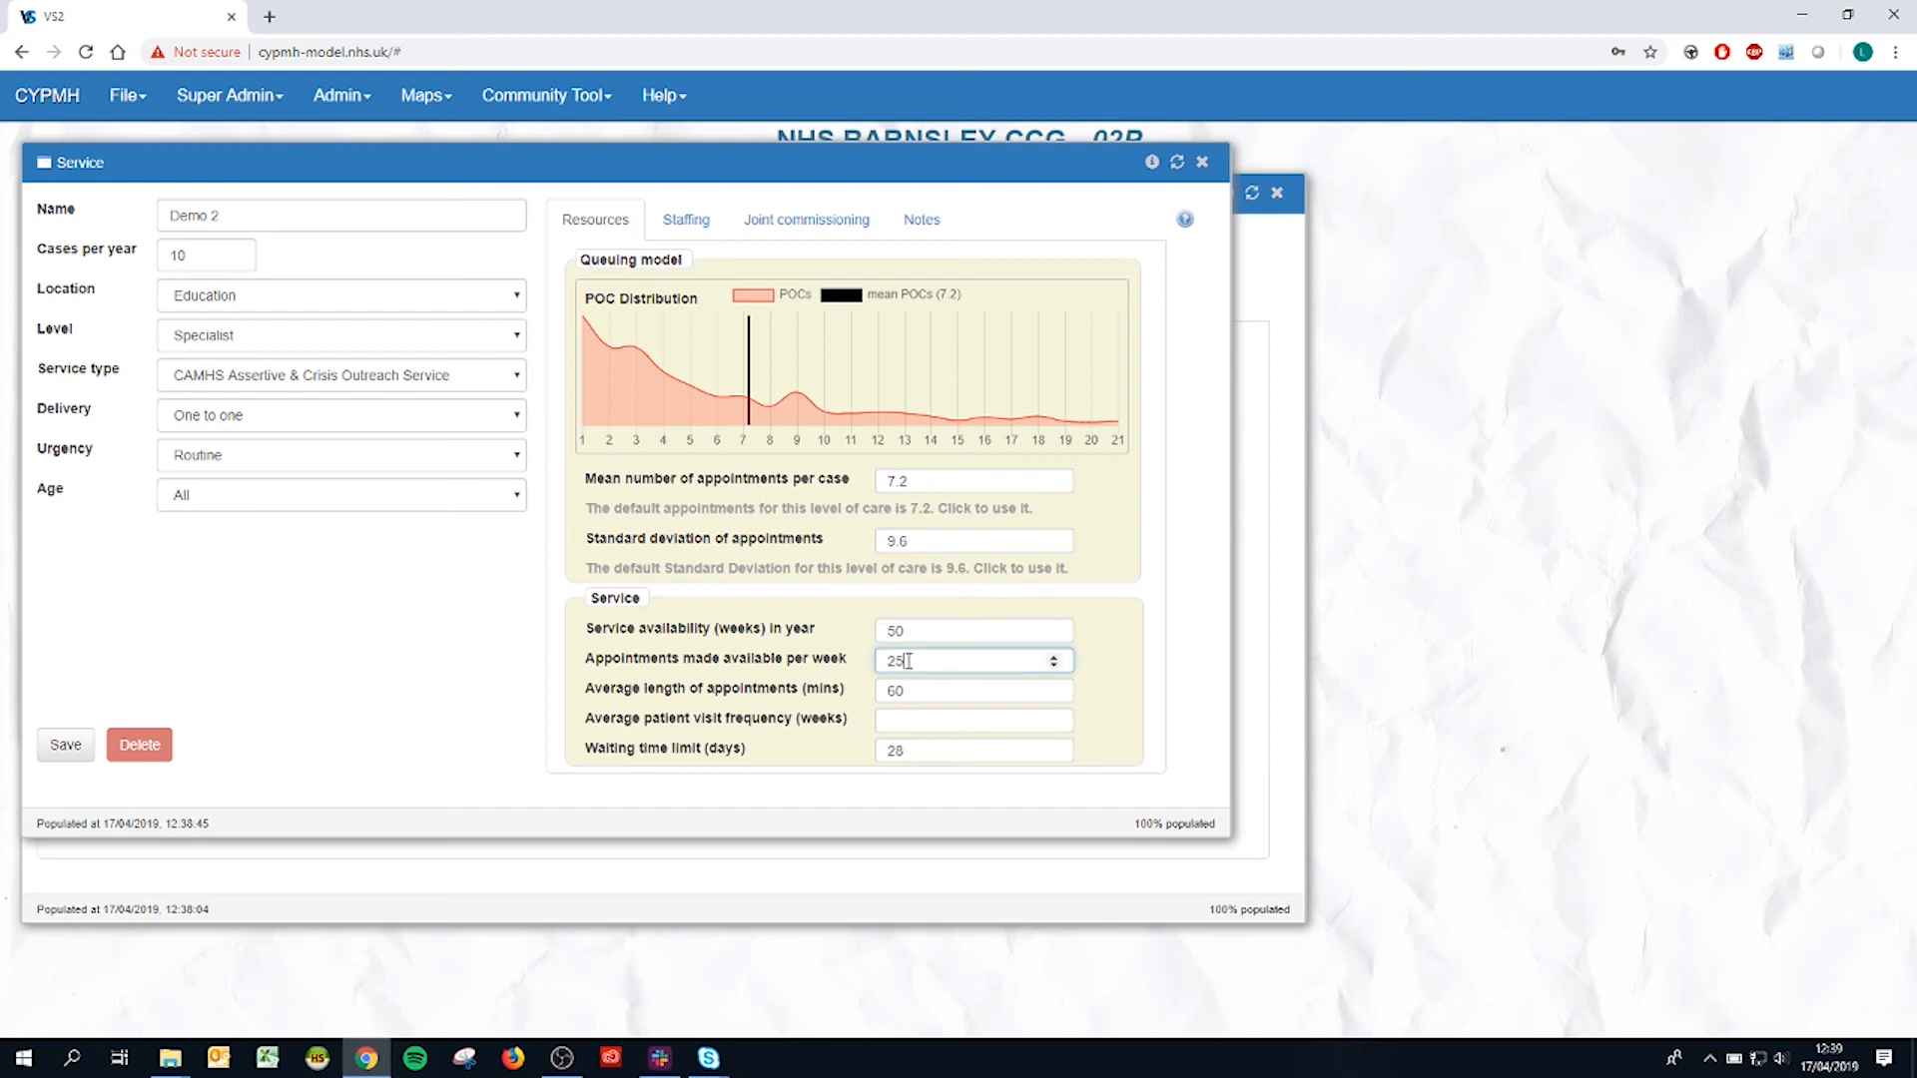
key("Tab")
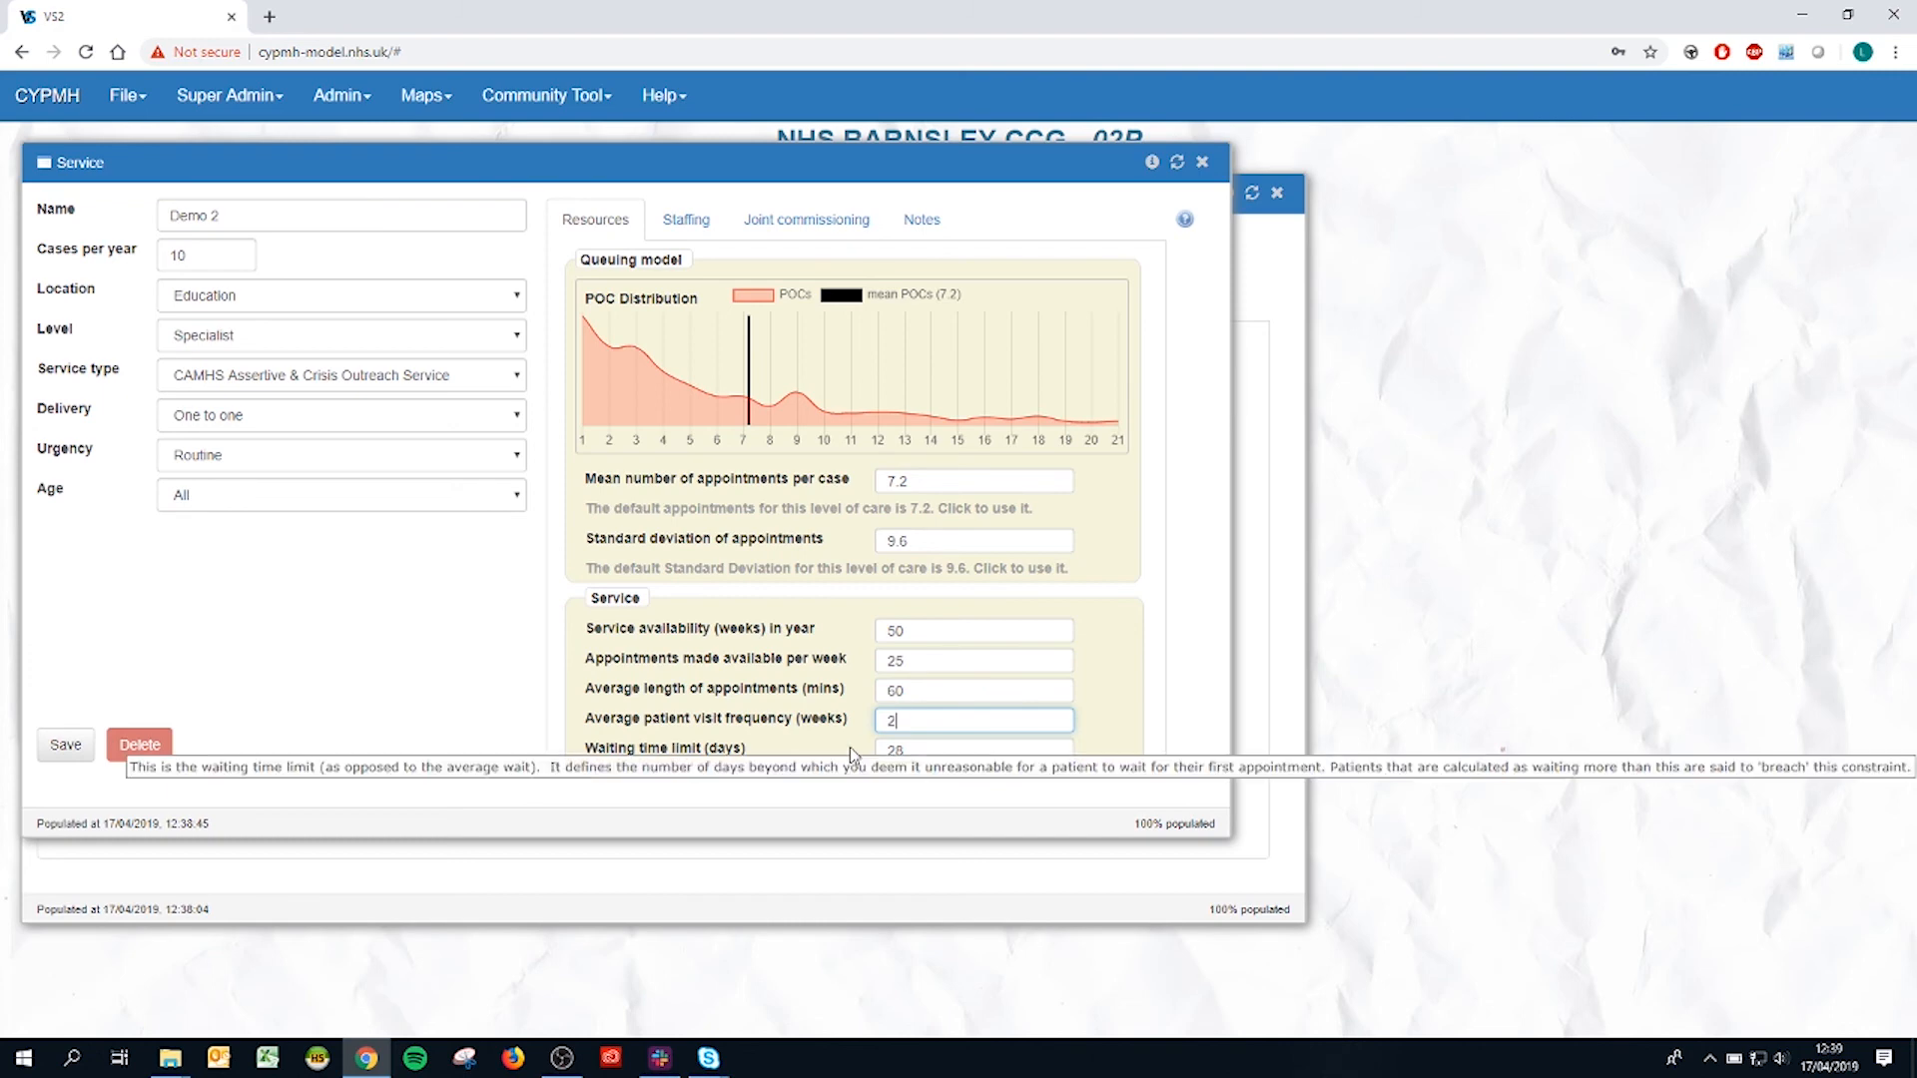
mouse_move(826, 719)
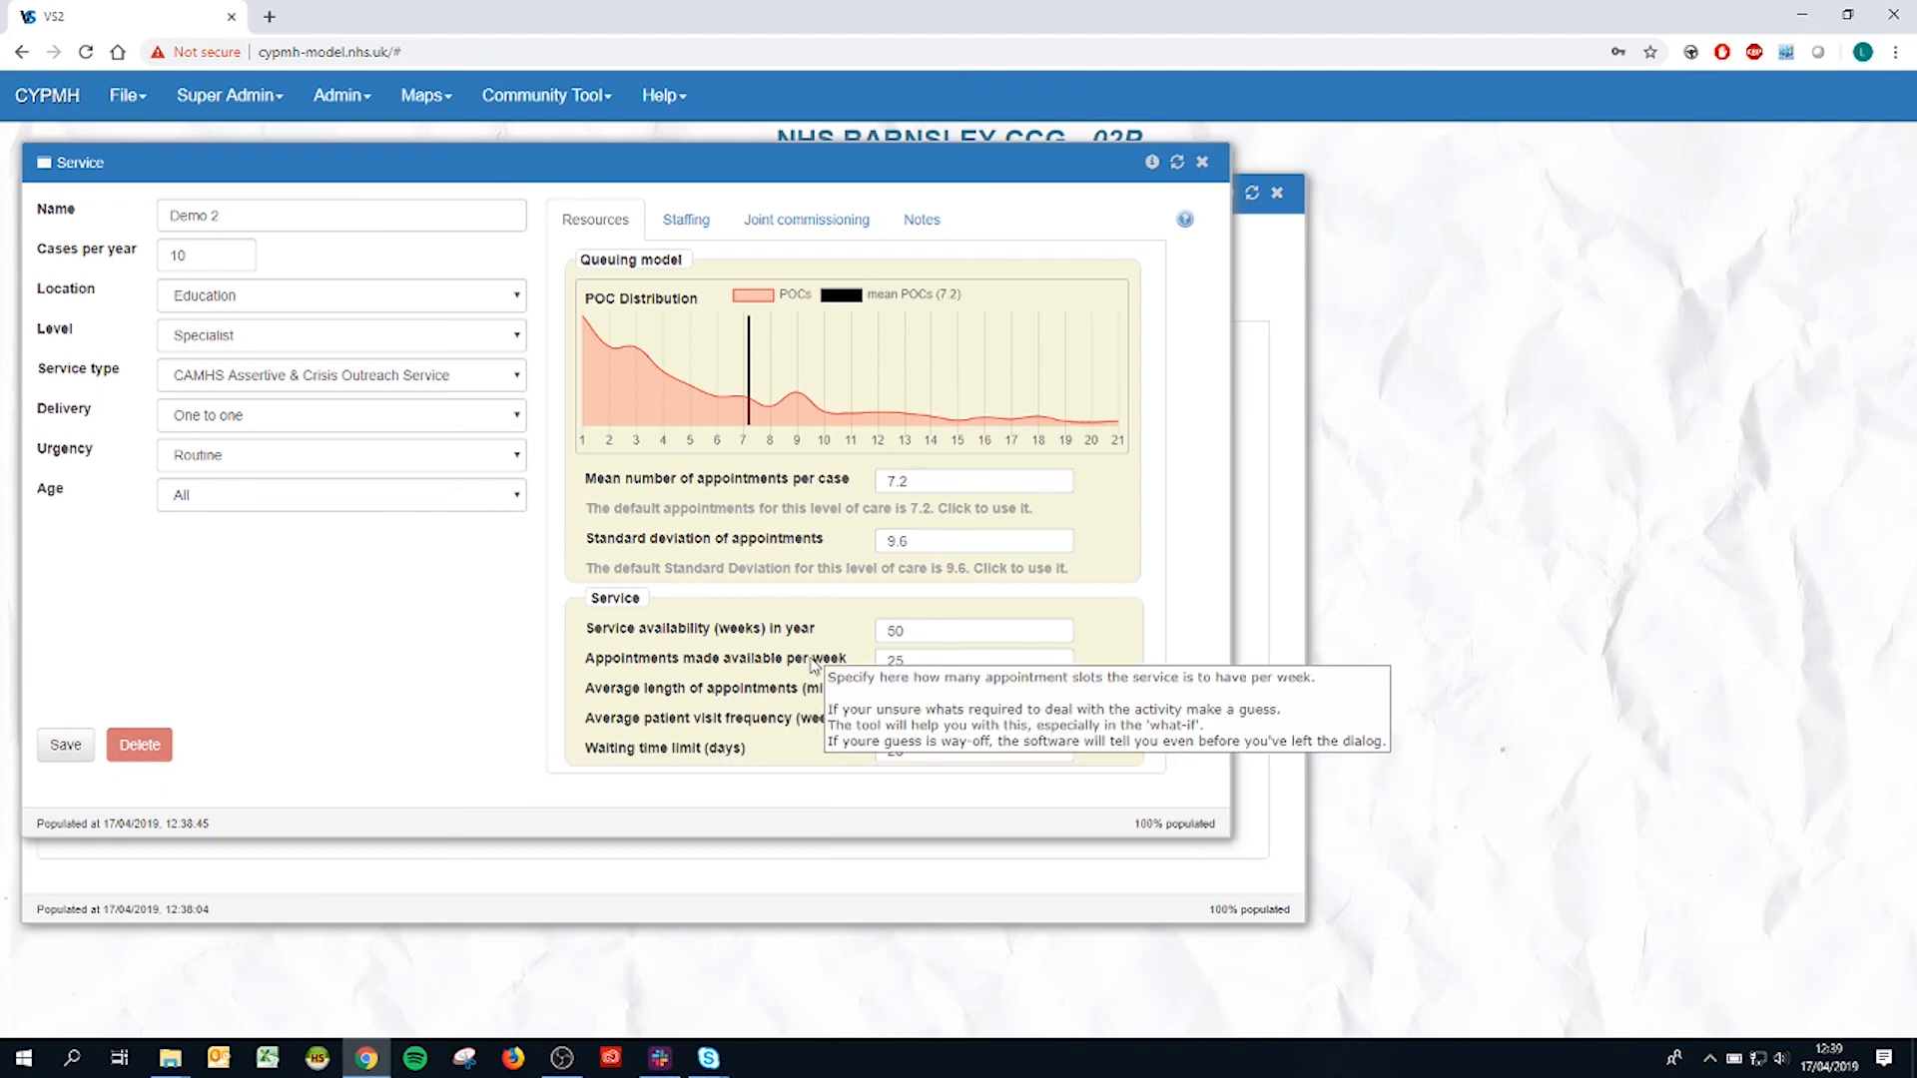
Step: Review the modelled staffing and cost estimates for the service, and save the service
left_click(699, 242)
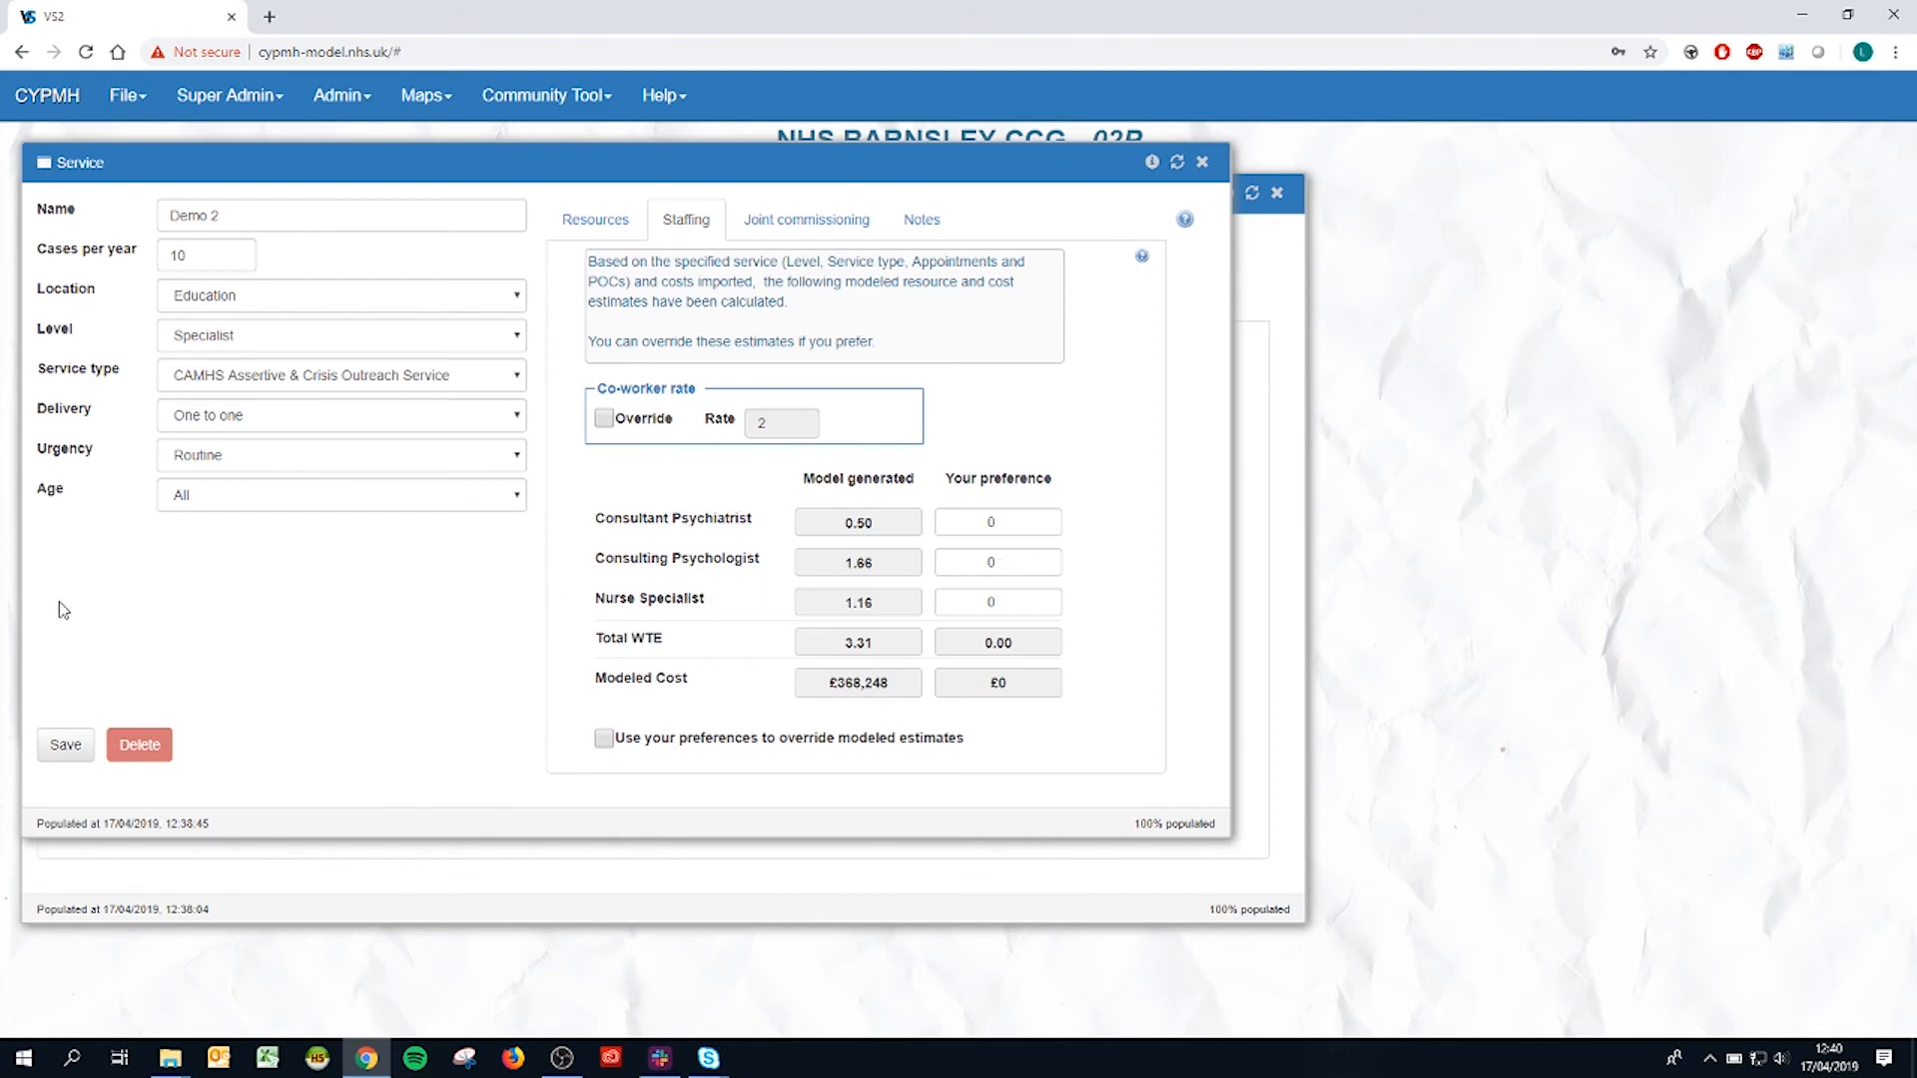
left_click(64, 749)
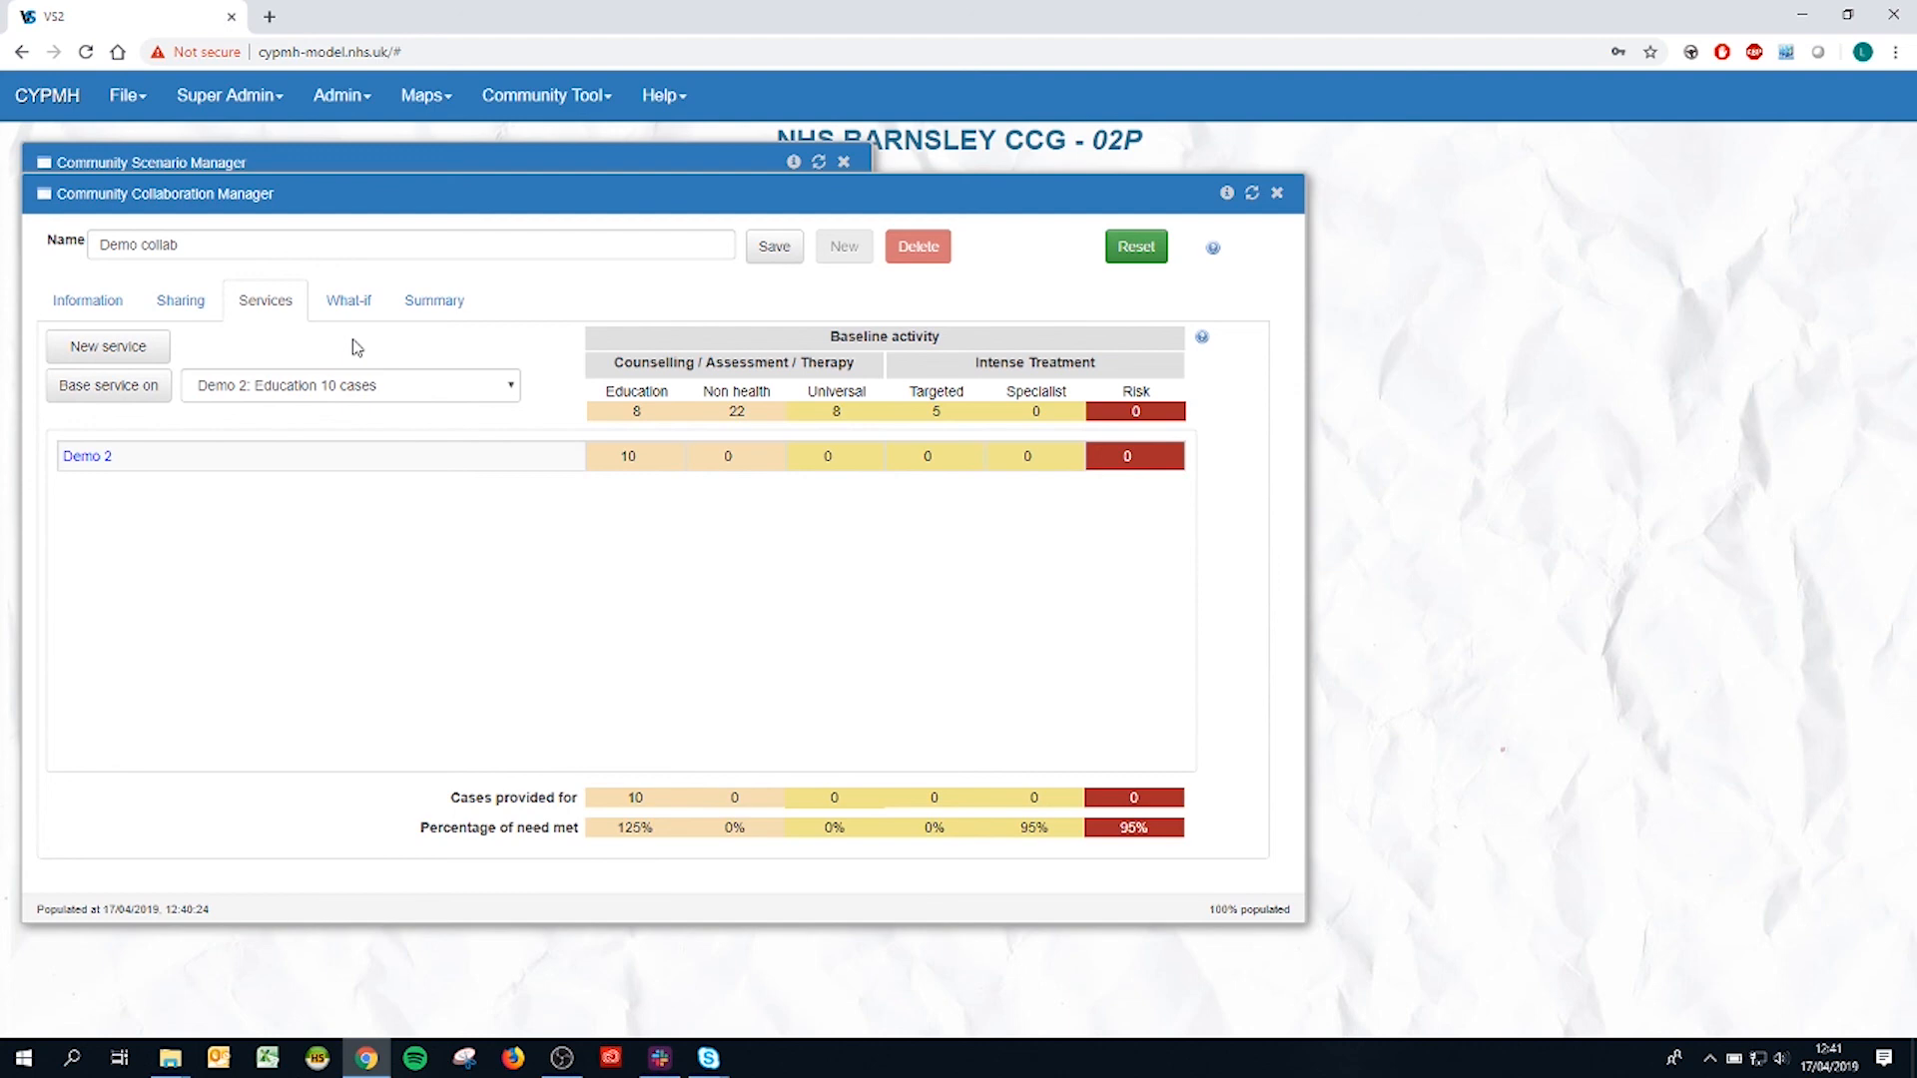
Step: Open the collaboration's summary report on planned activity for each service
left_click(440, 316)
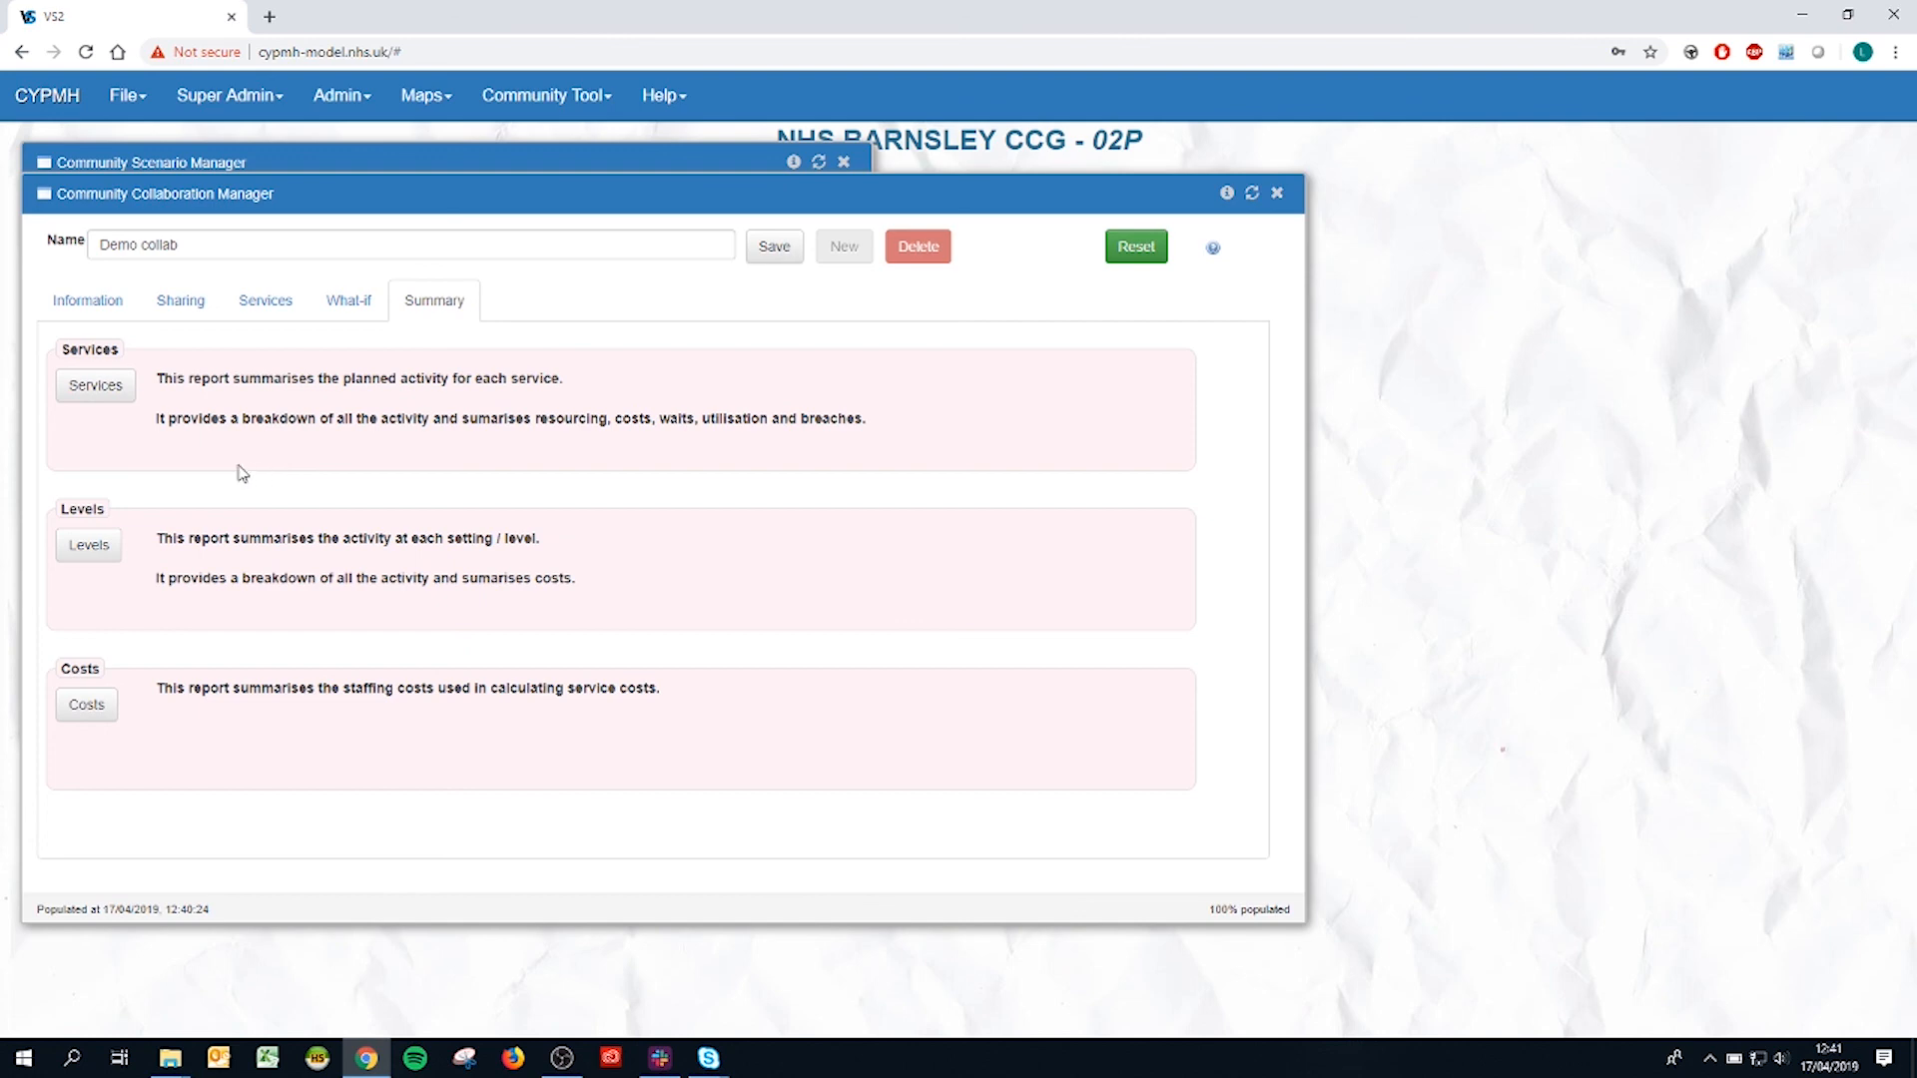
left_click(69, 388)
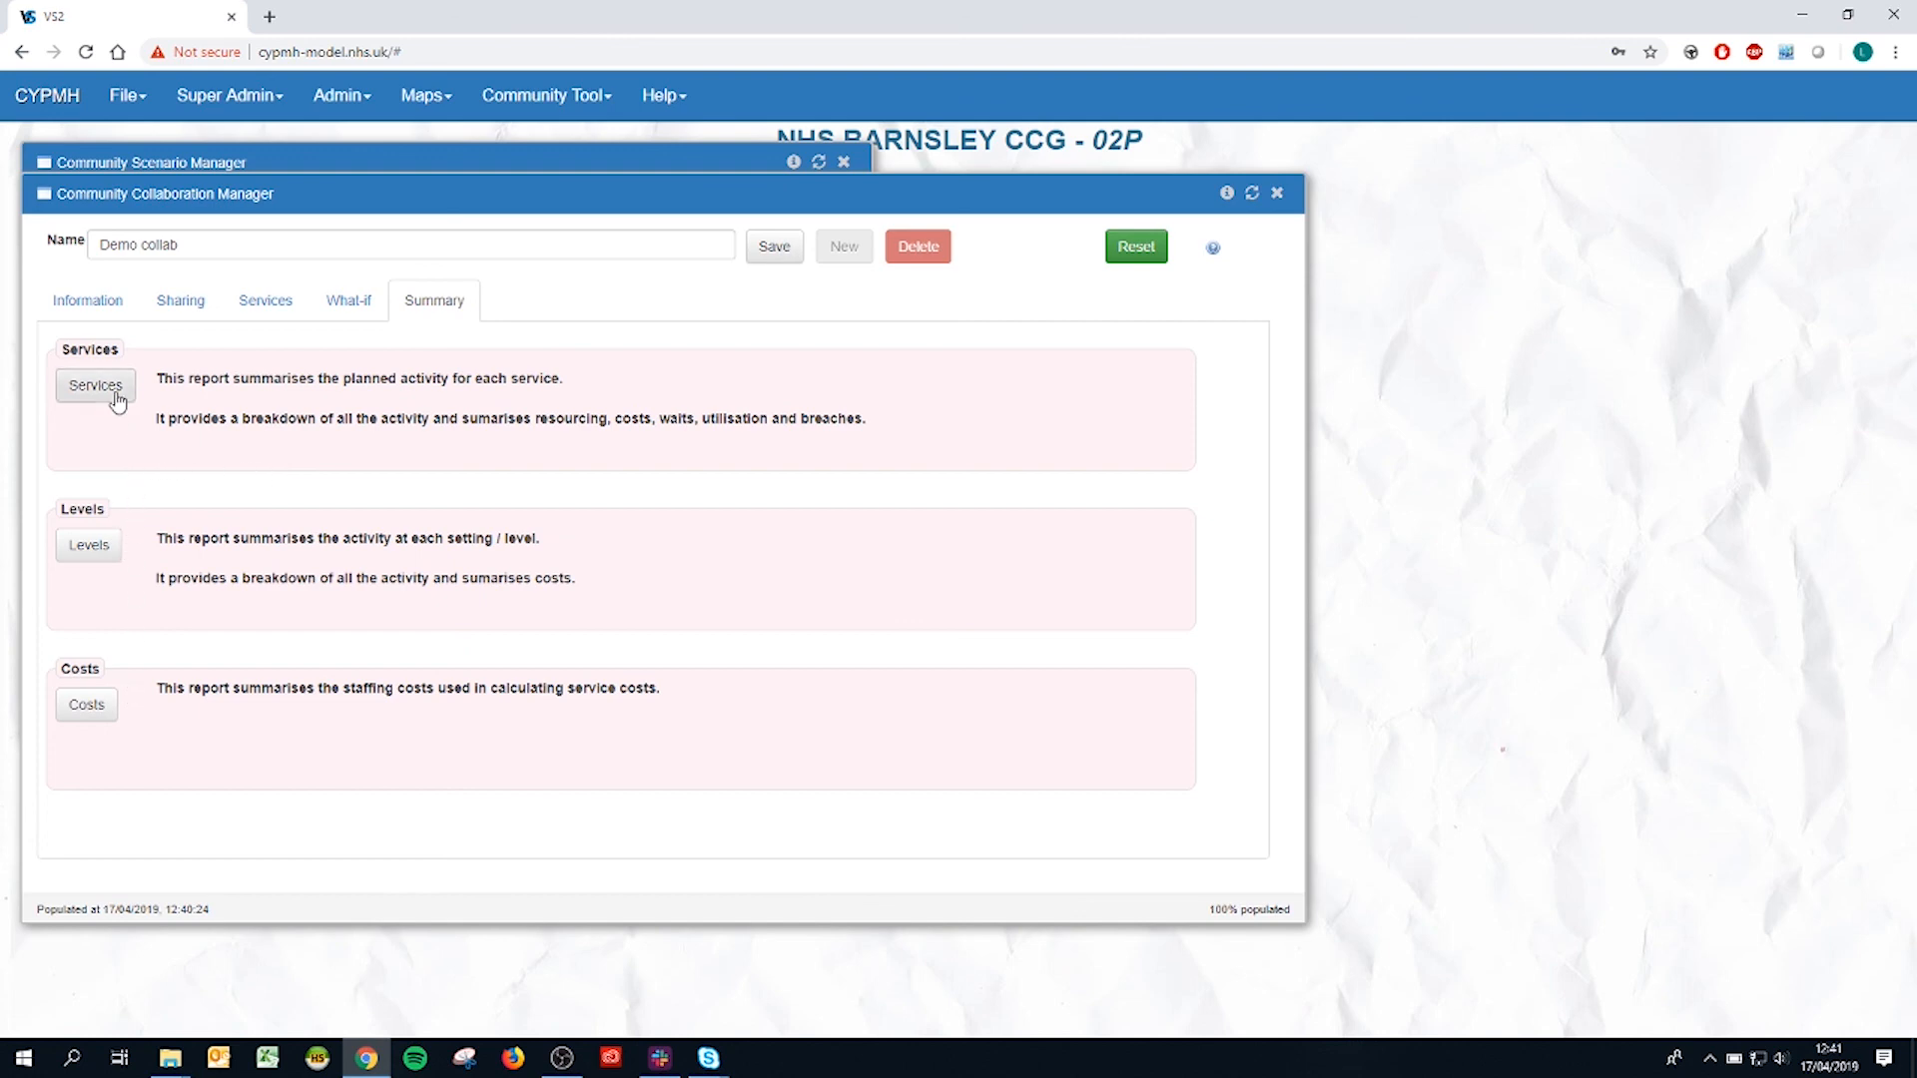